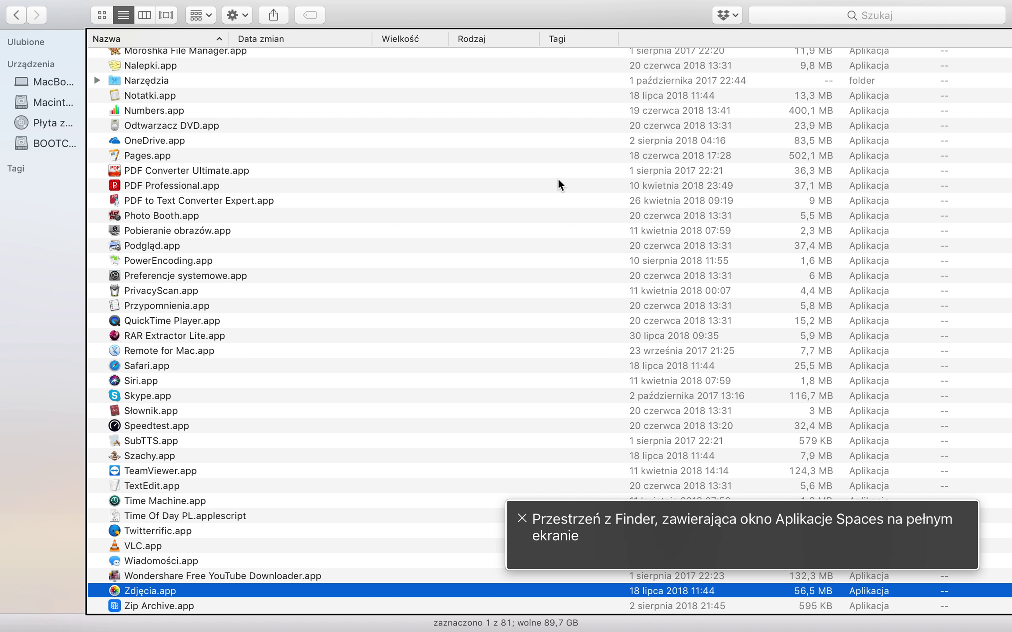
Open the "OneDrive - Fundacja Instytut Rozwoju Regionalnego" folder from the home folder.
key("super+shift+h")
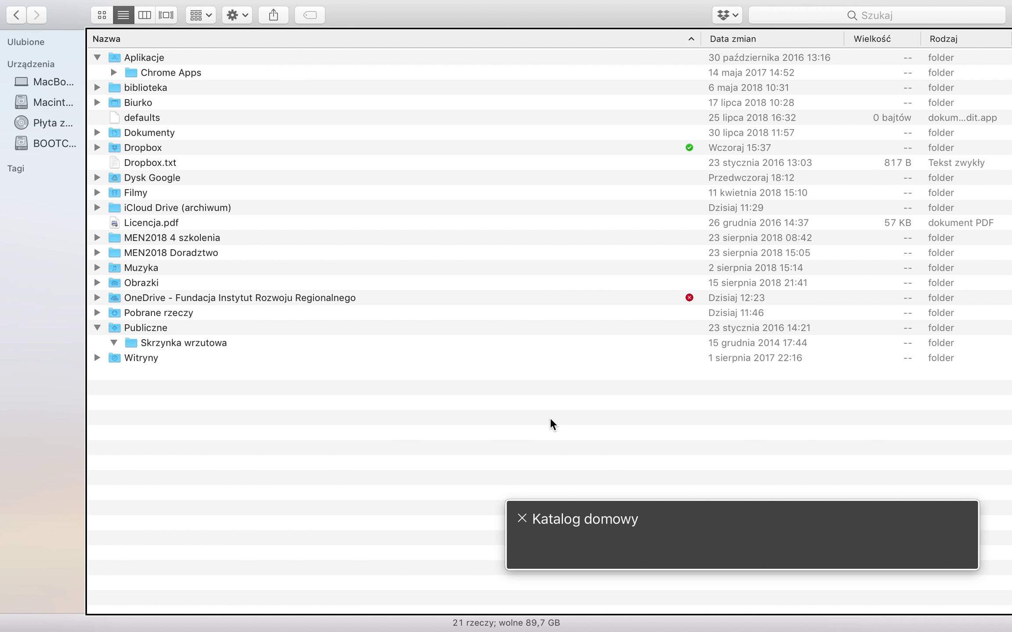
key("o")
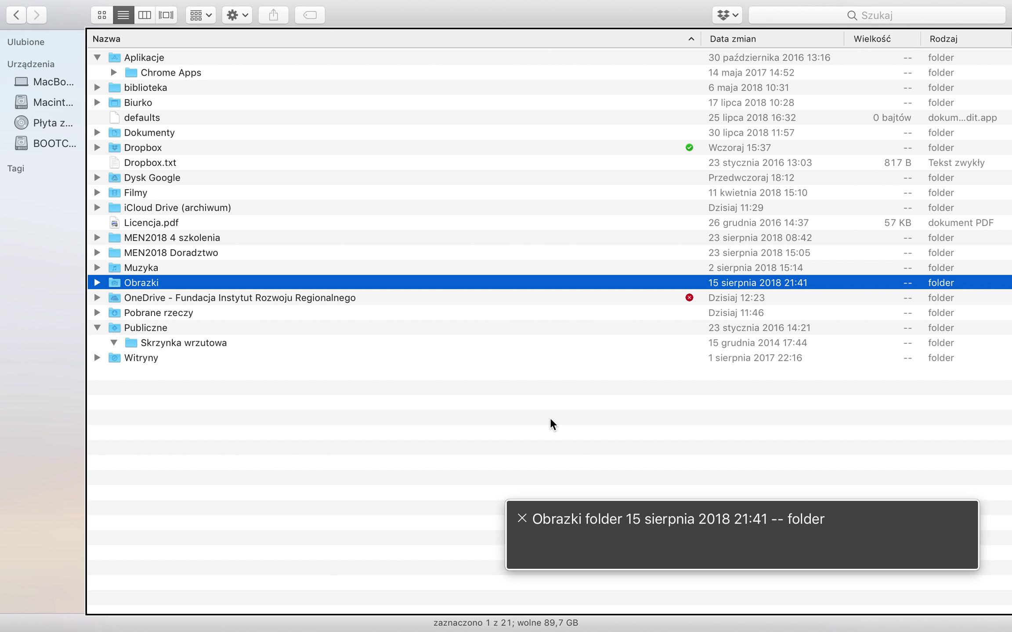
key("Down")
key("super+o")
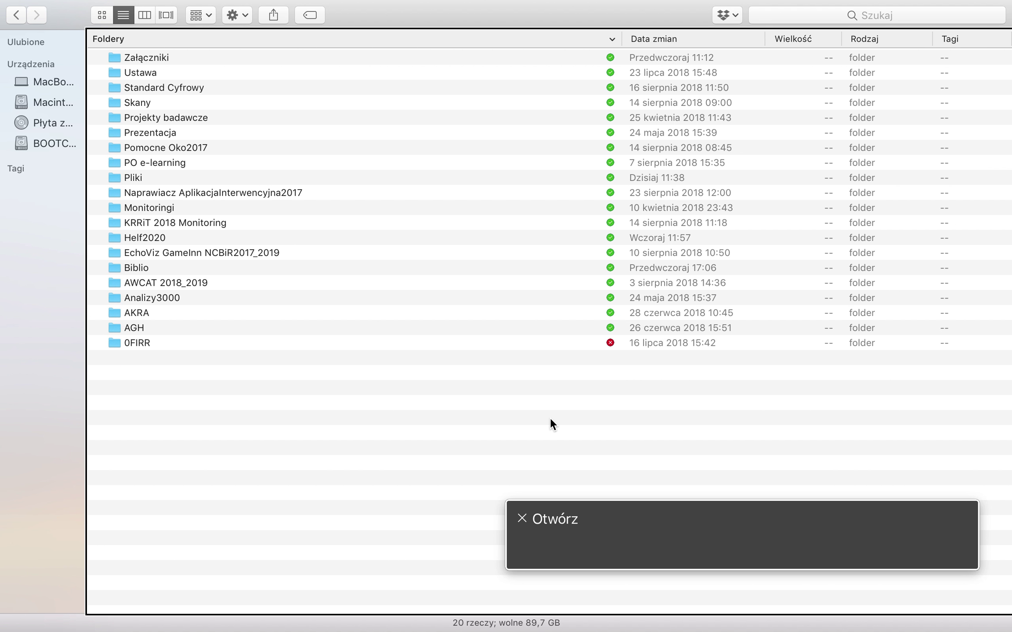
Create a new folder named "Rozpoznane" in the OneDrive folder.
key("Down")
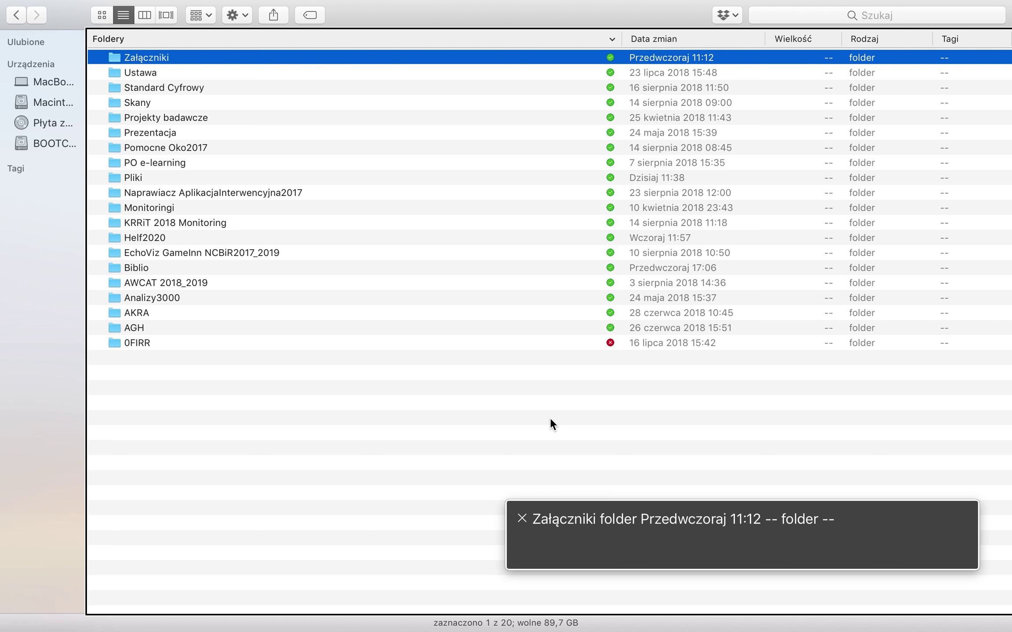
key("shift+super+n")
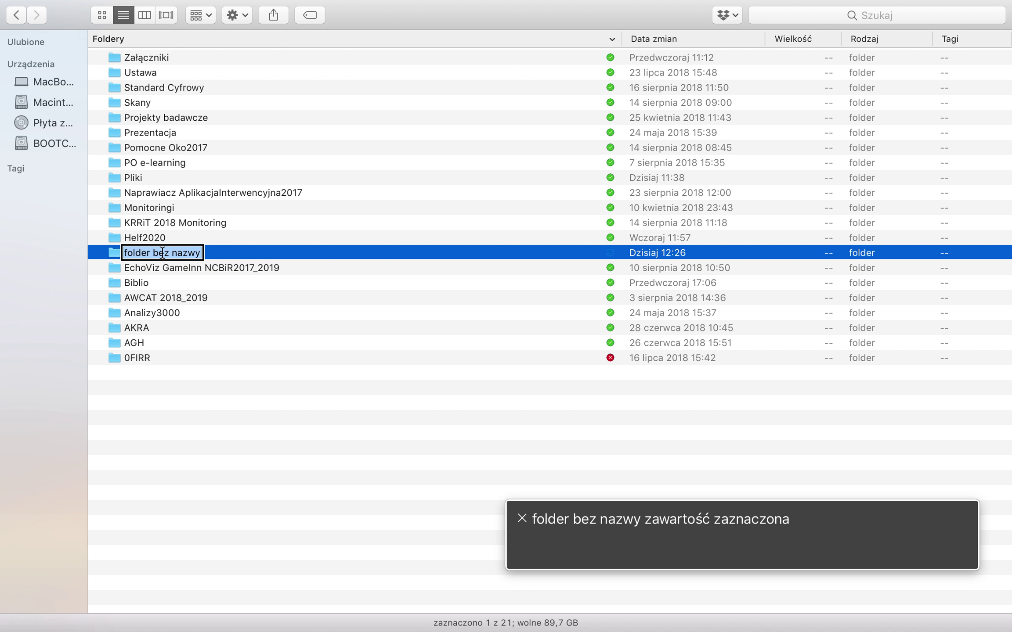
type("Roz")
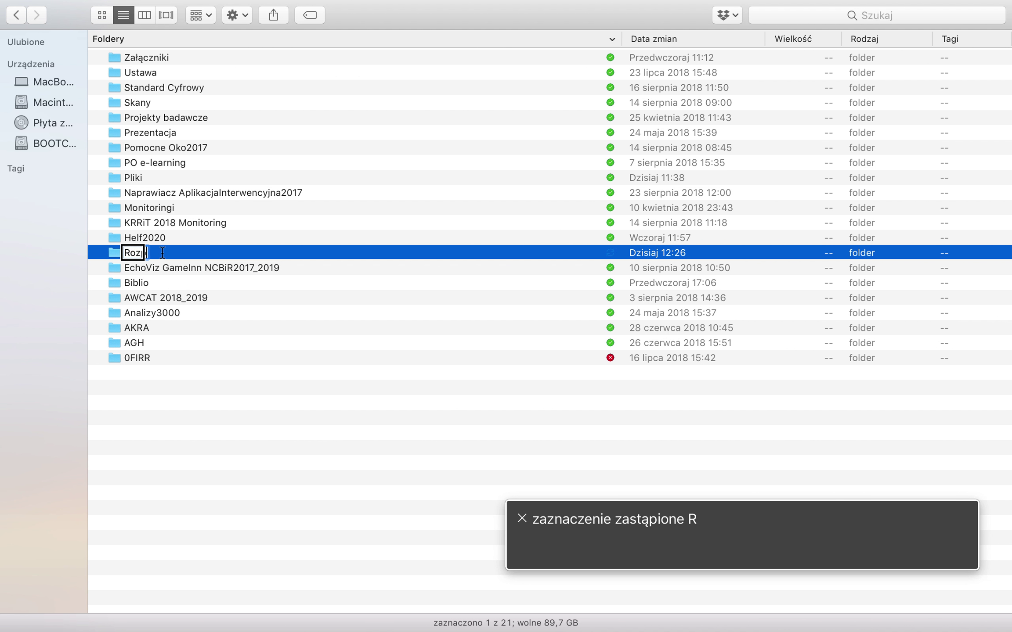
type("poznane")
key("Return")
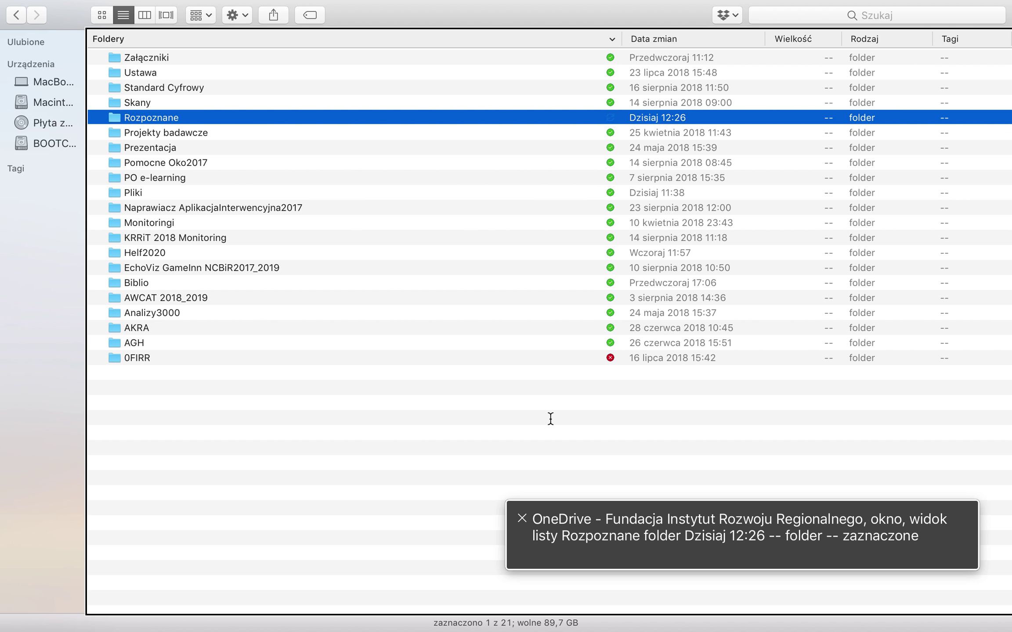
Launch Automator.app from the Applications folder.
key("super+shift+a")
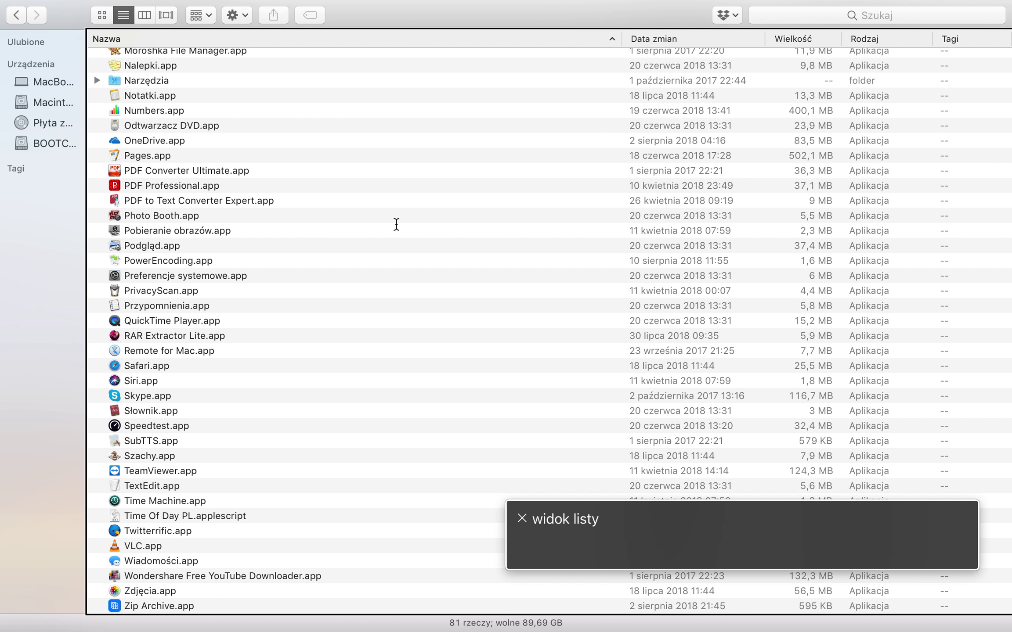
key("Down")
key("Down")
key("Down")
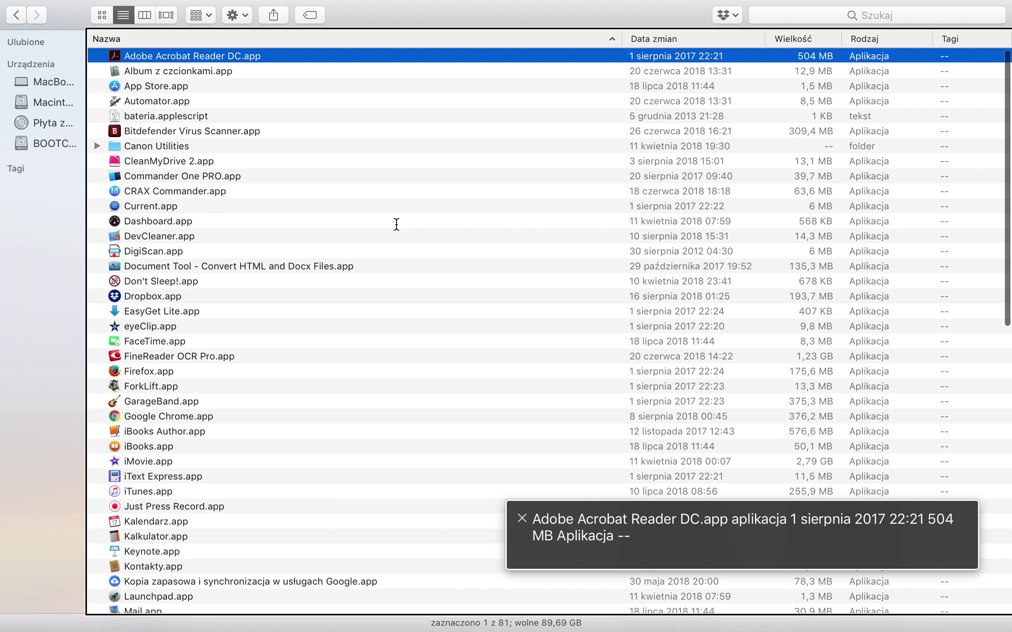
key("Down")
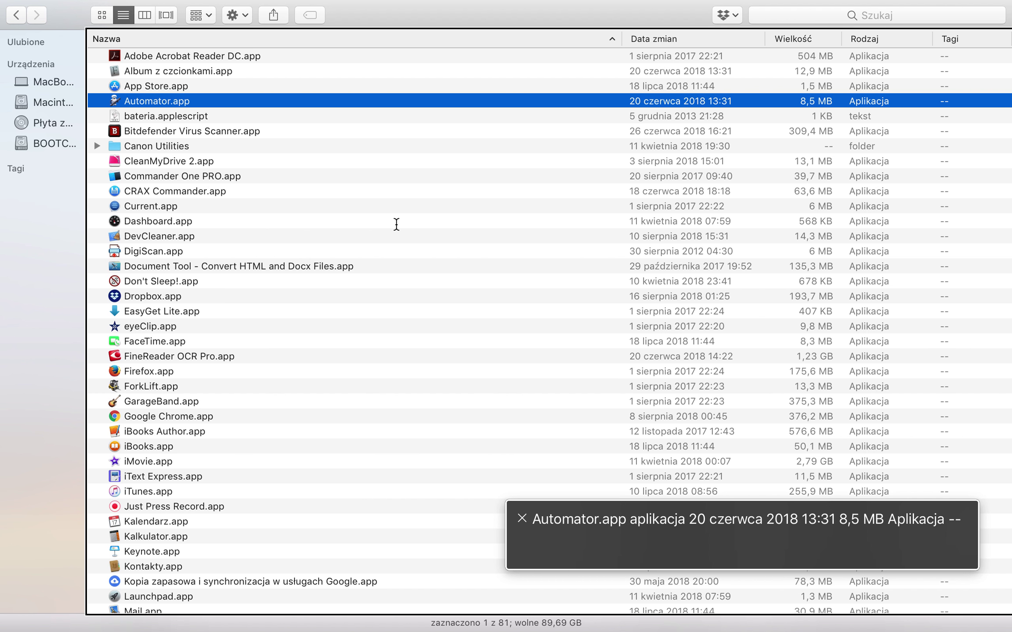
key("super+o")
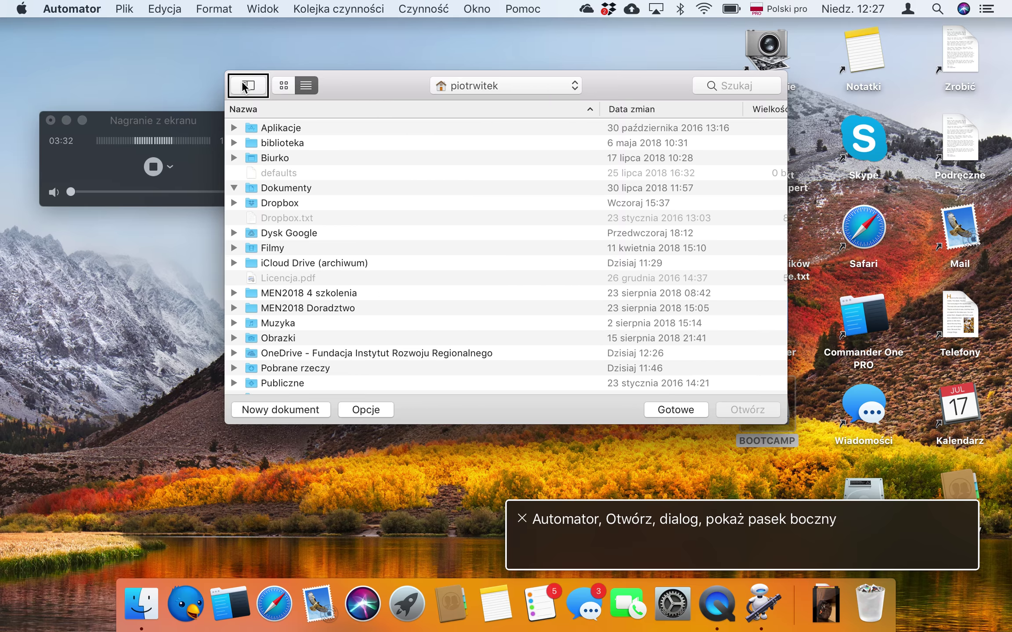
Create a new Automator document of the type "Czynność folderu" (folder action).
key("super+n")
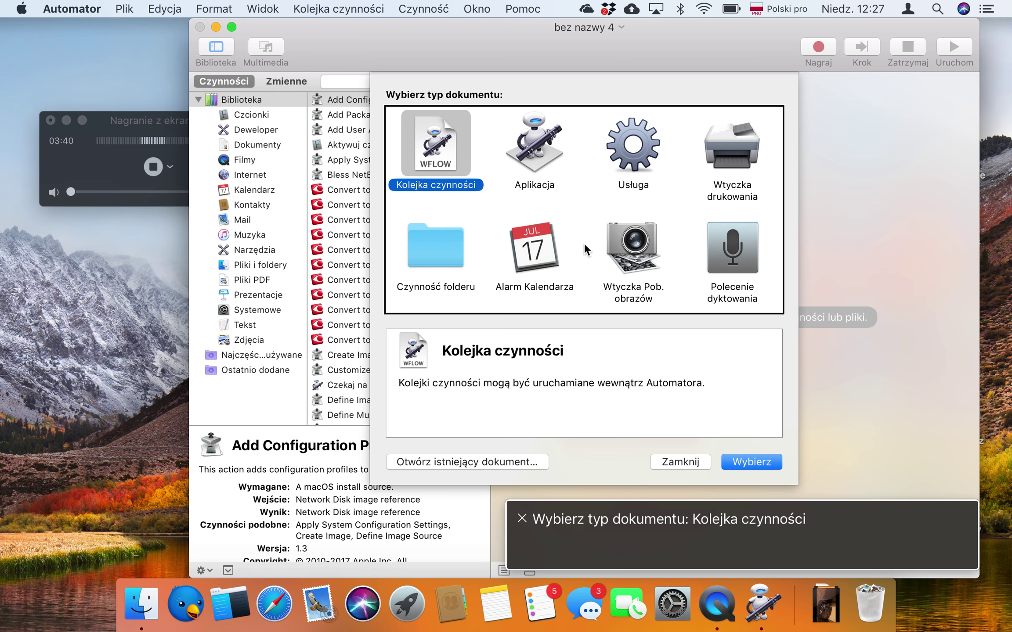
left_click(421, 248)
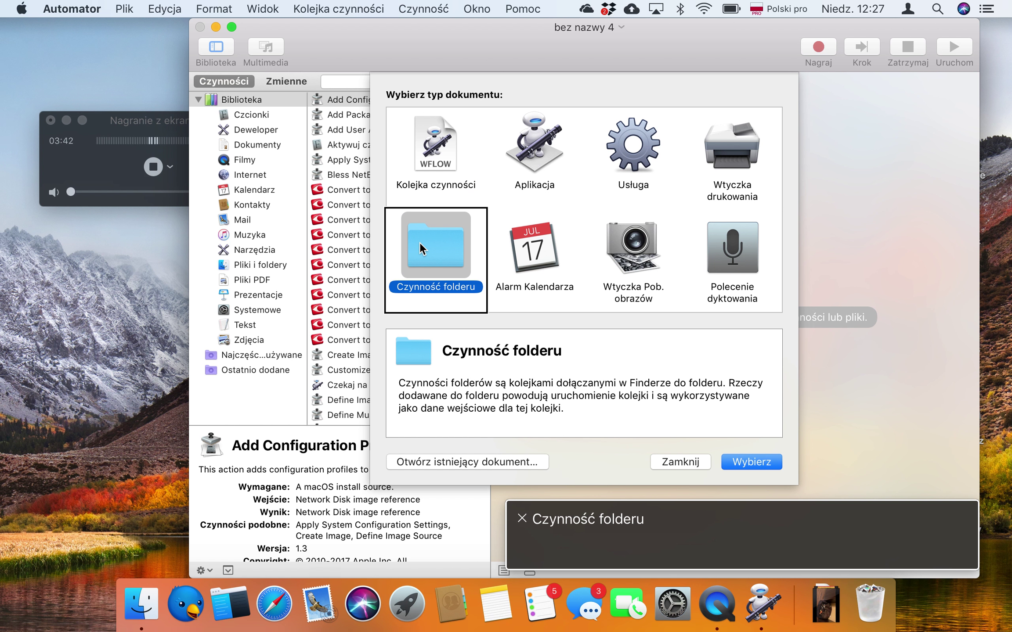
left_click(421, 146)
left_click(420, 242)
key("Tab")
key("Tab")
key("Tab")
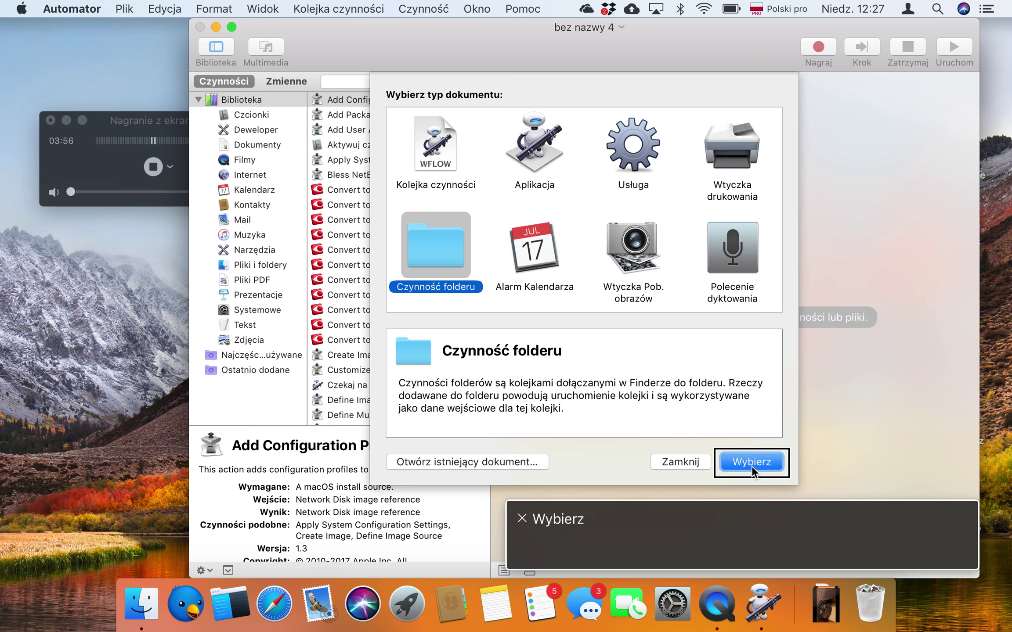
key("Return")
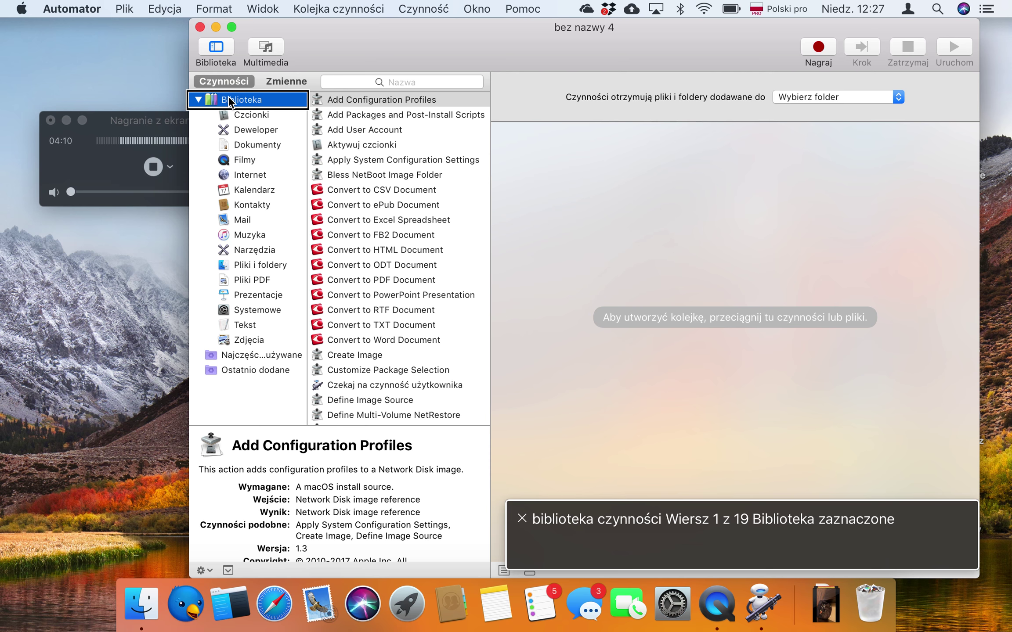
Look through the action library's categories from Biblioteka down to "Pliki i foldery".
key("Down")
key("Down")
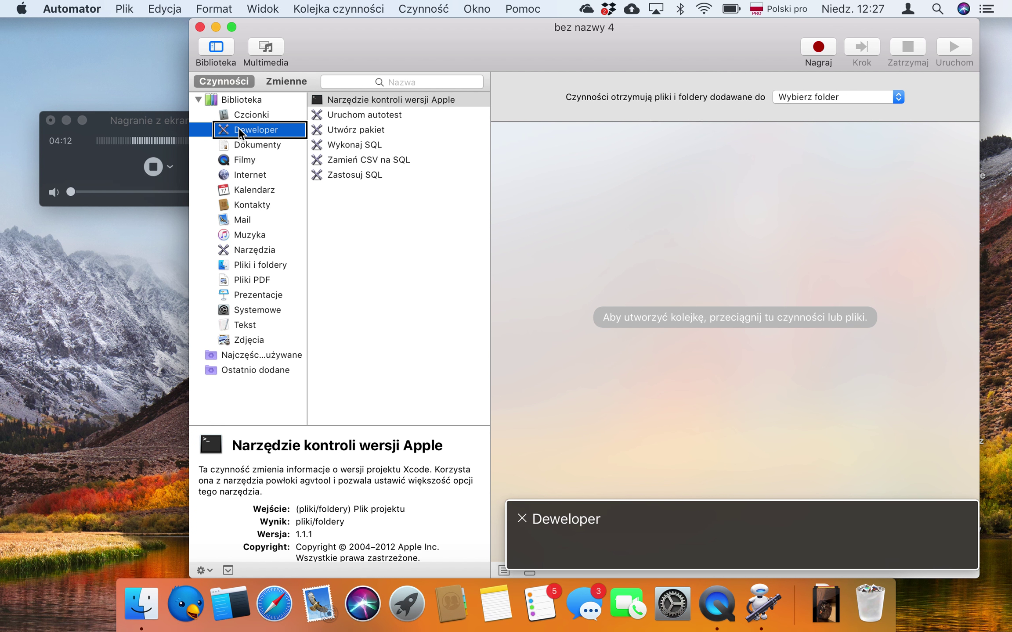
key("Down")
key("Down")
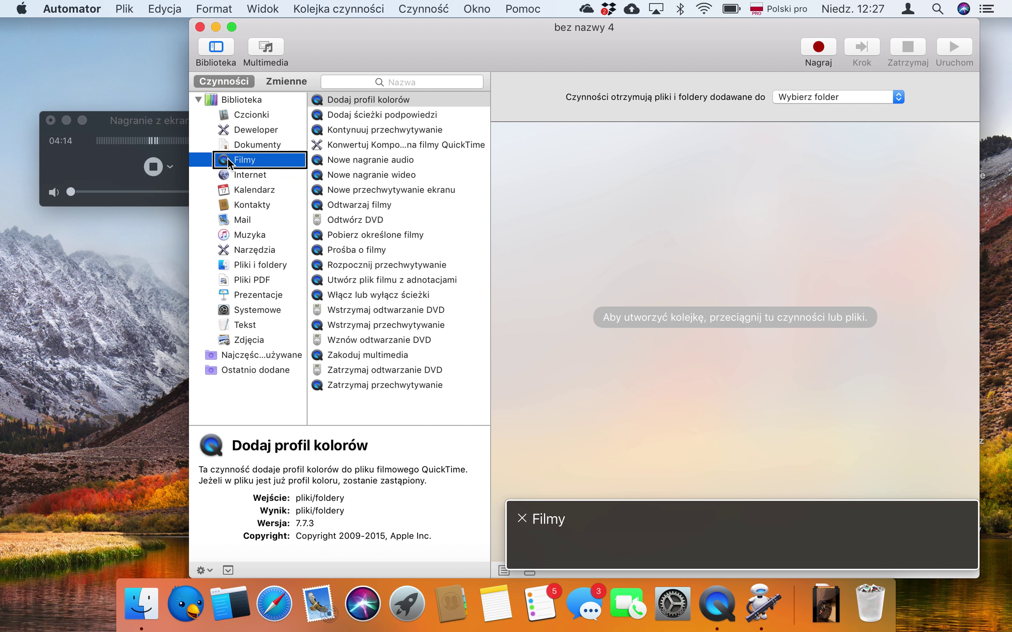
key("Down")
key("Down")
key("Down")
key("Down")
key("Down")
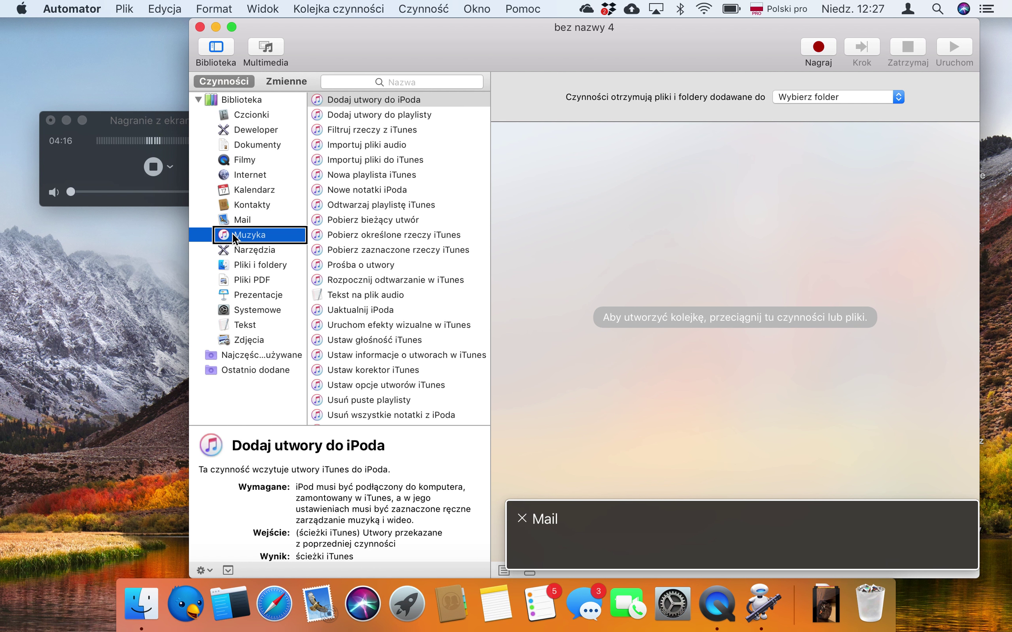
key("Down")
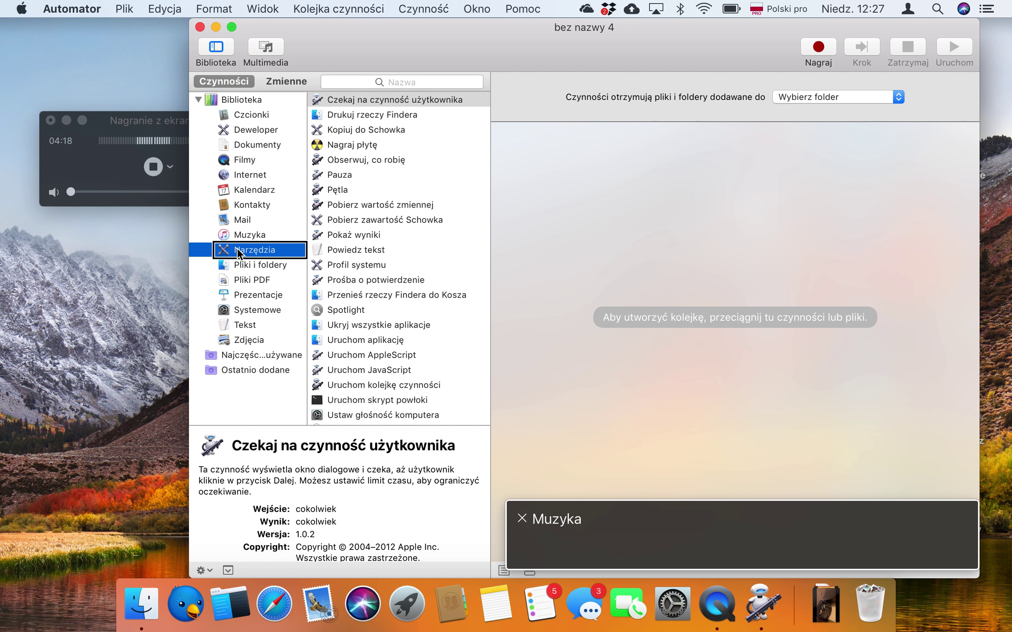
key("Down")
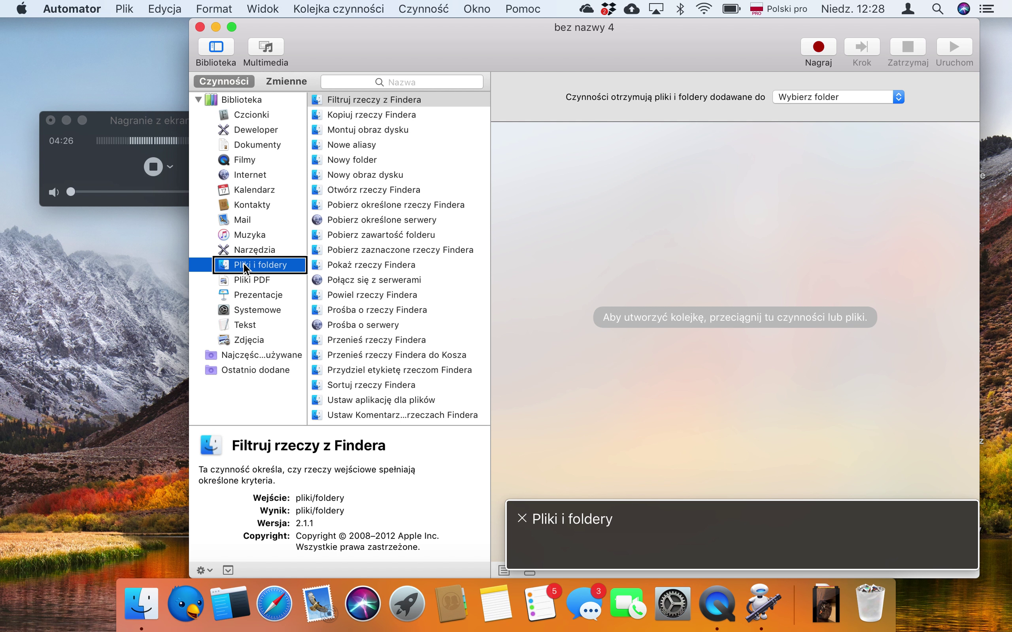
Review the actions in "Pliki i foldery" from "Filtruj rzeczy z Findera" down to "Ustaw aplikację dla plików".
left_click(356, 99)
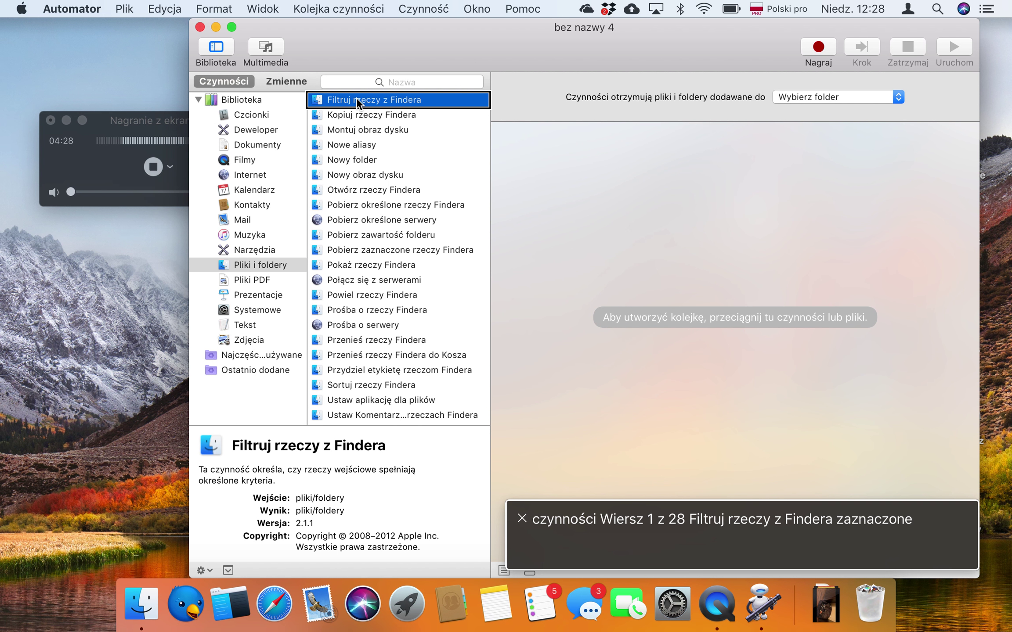
left_click(356, 114)
left_click(350, 130)
left_click(349, 145)
left_click(349, 159)
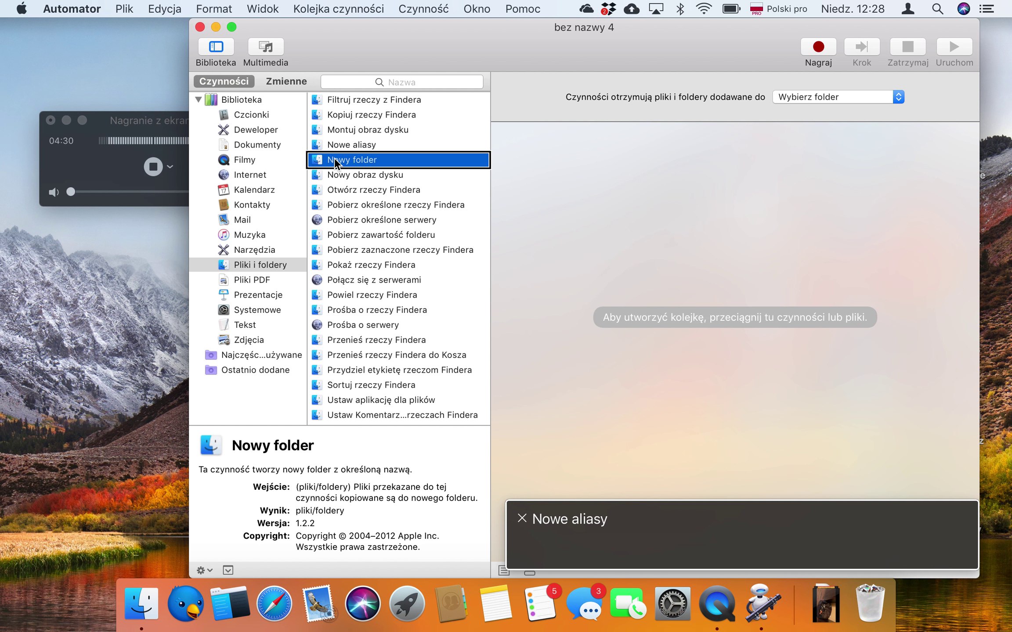
left_click(349, 175)
left_click(363, 189)
left_click(377, 205)
left_click(380, 219)
left_click(381, 235)
left_click(382, 249)
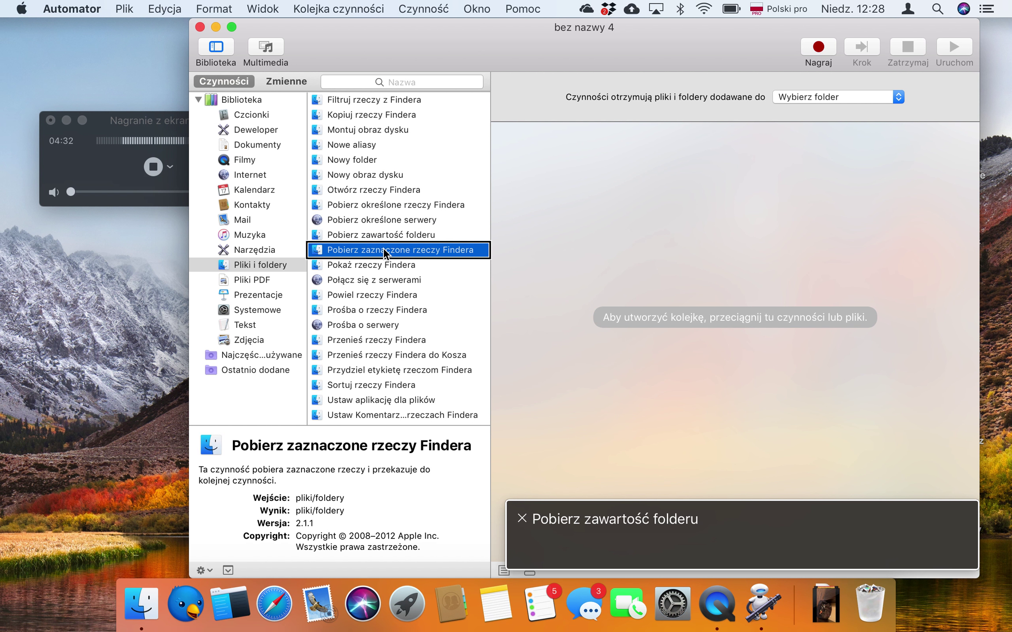
left_click(355, 264)
left_click(354, 279)
left_click(356, 295)
left_click(359, 309)
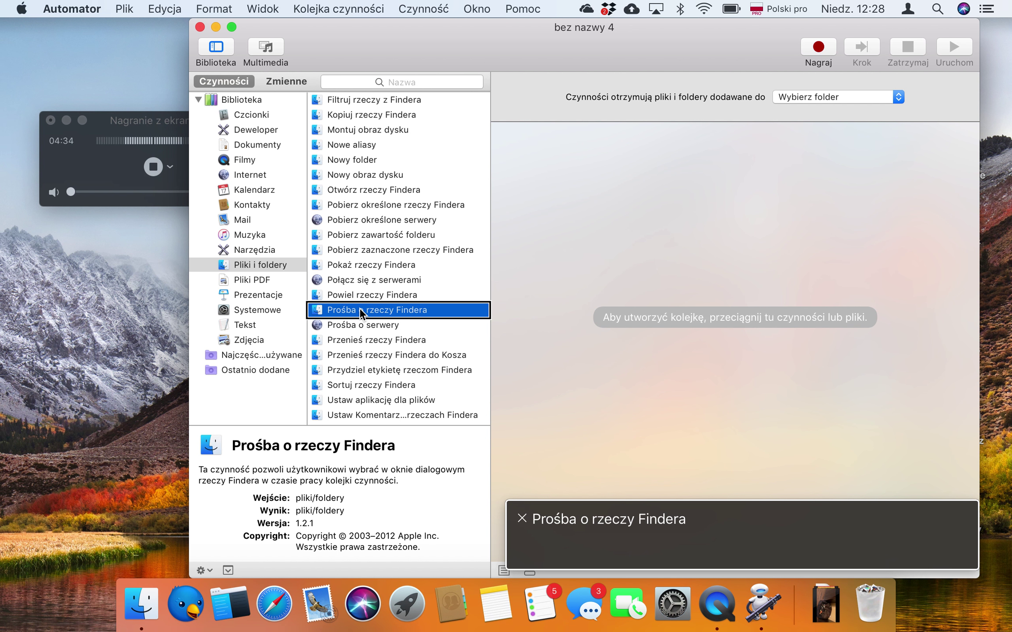
left_click(345, 325)
left_click(358, 339)
left_click(379, 353)
left_click(381, 369)
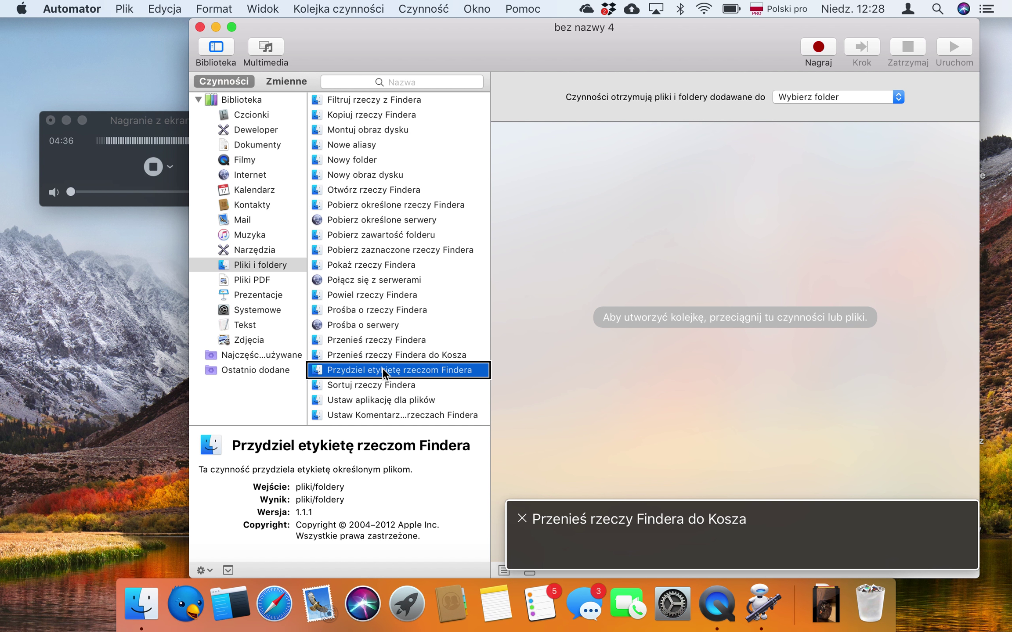
left_click(354, 385)
left_click(356, 399)
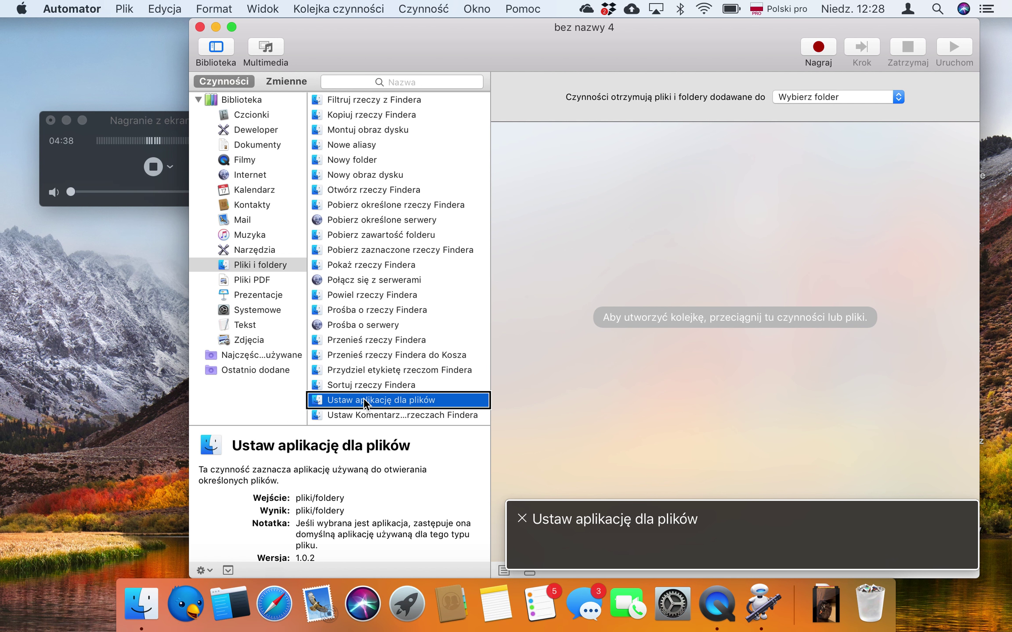
Go back up the "Pliki i foldery" actions and examine the description of "Pobierz zawartość folderu".
left_click(381, 368)
left_click(378, 354)
left_click(359, 338)
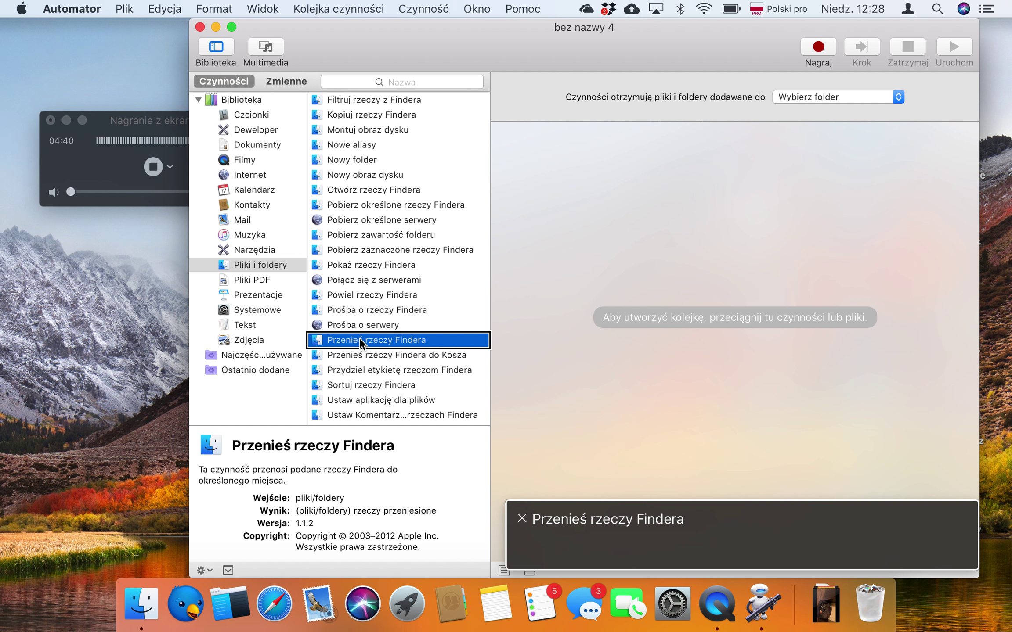
left_click(345, 324)
left_click(359, 309)
left_click(359, 296)
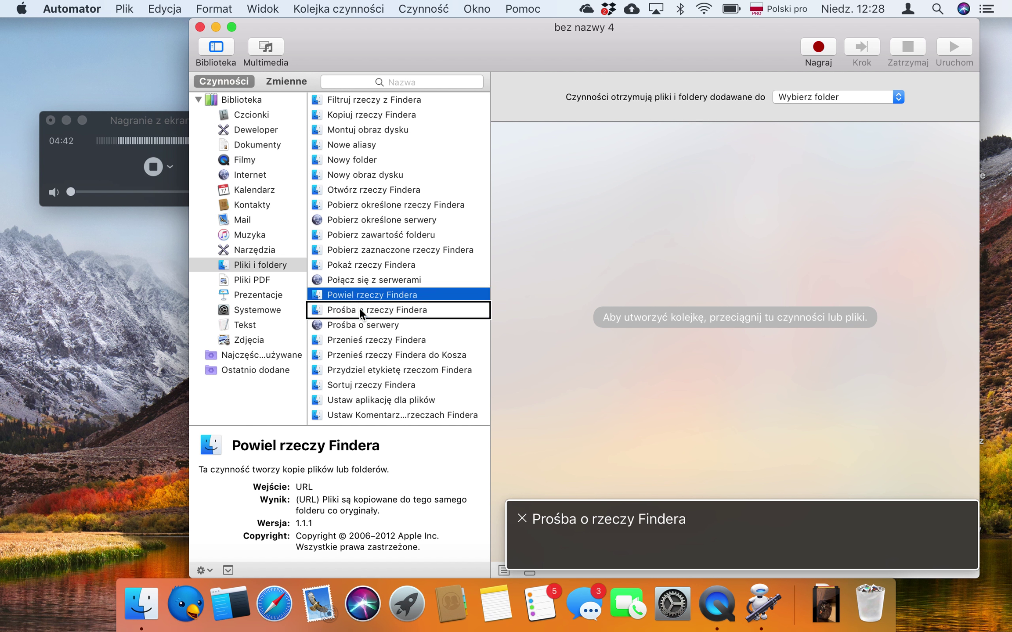
left_click(358, 281)
left_click(355, 266)
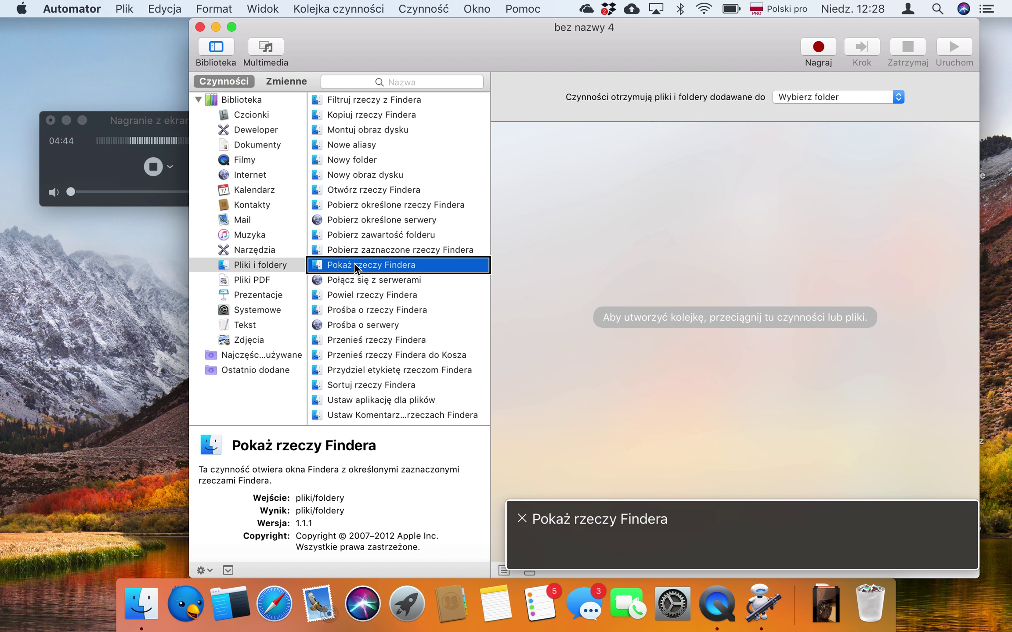
left_click(384, 251)
left_click(363, 235)
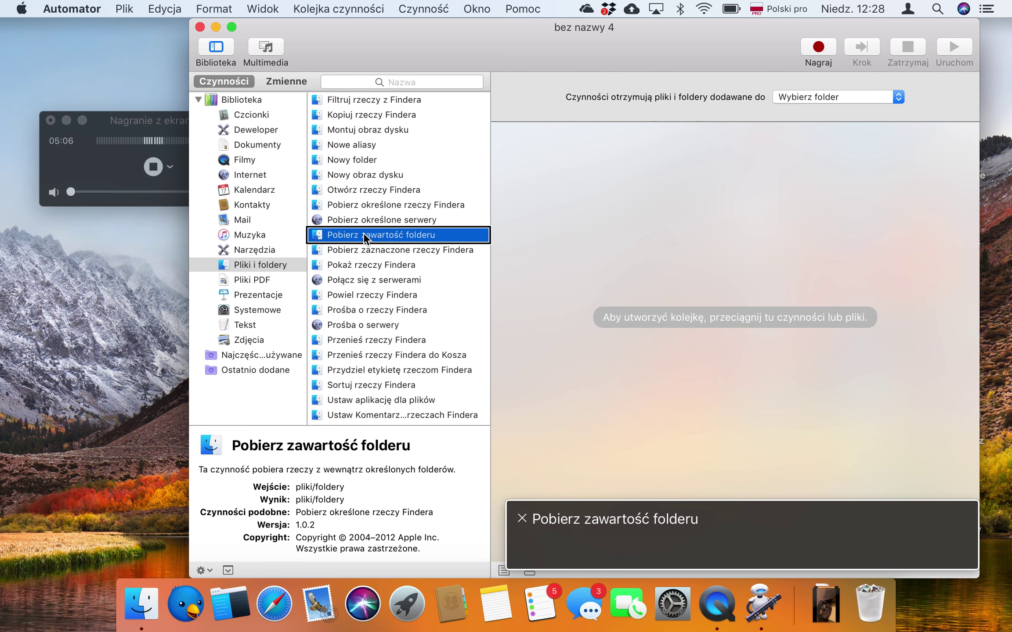
Show the "Dokumenty" category of the action library and select its "Convert to CSV Document" action.
left_click(244, 266)
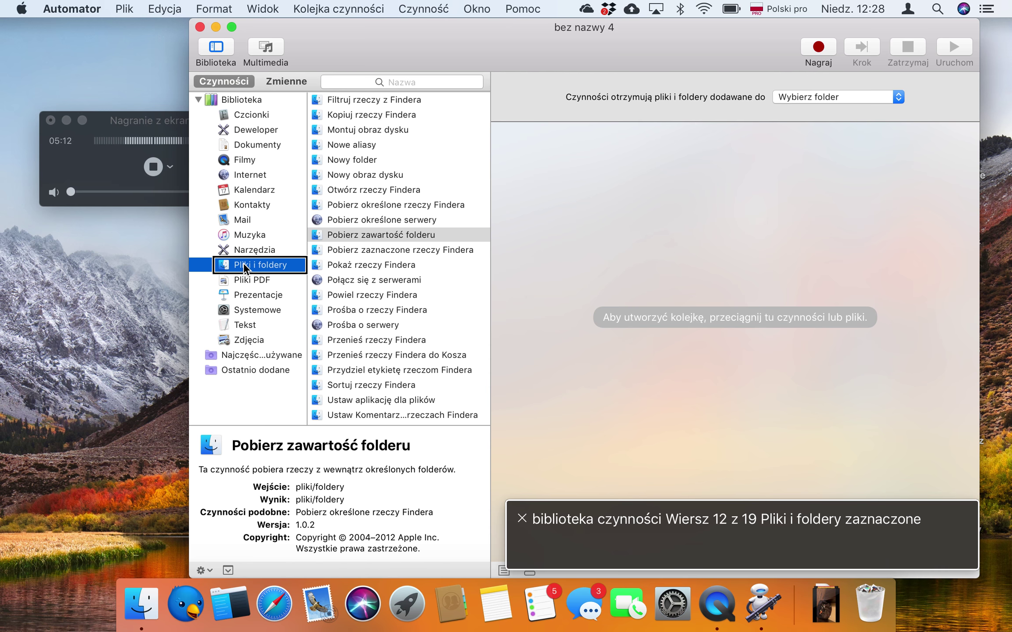
left_click(240, 250)
left_click(232, 235)
left_click(224, 219)
left_click(236, 206)
left_click(235, 191)
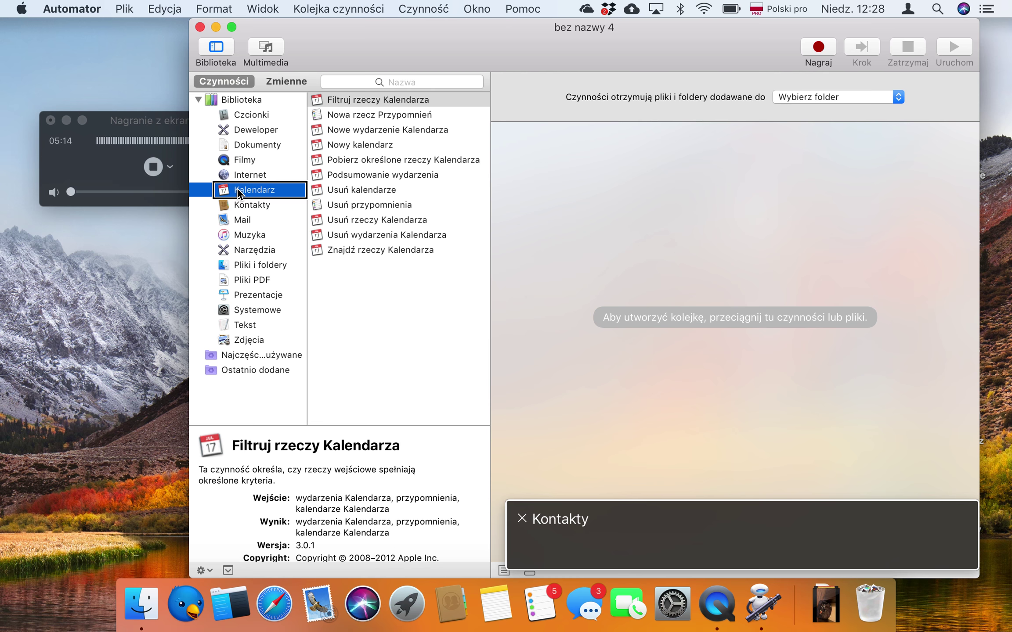
left_click(233, 176)
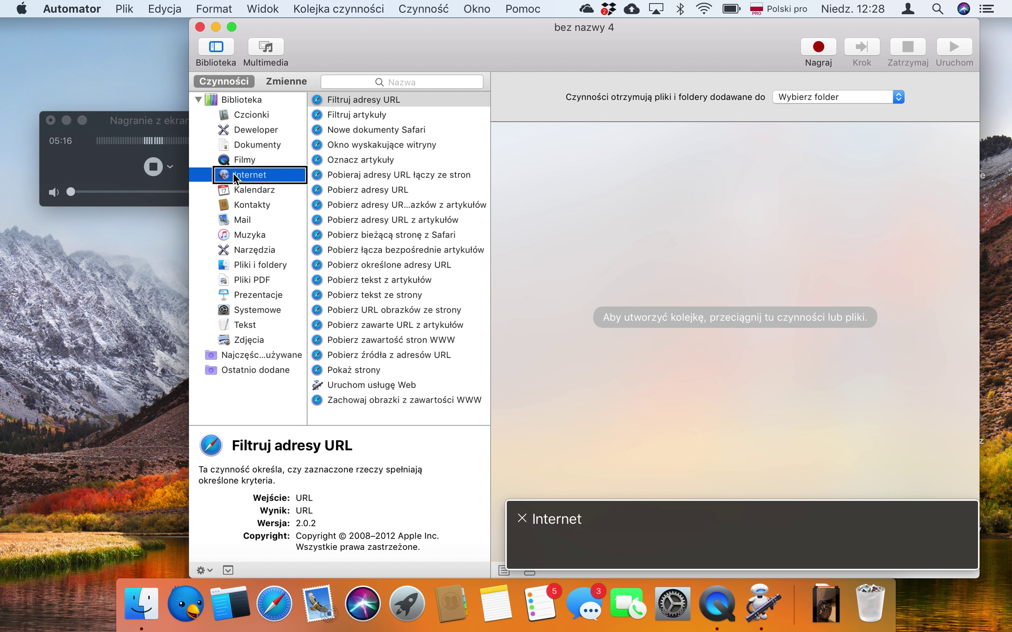
left_click(237, 161)
left_click(241, 146)
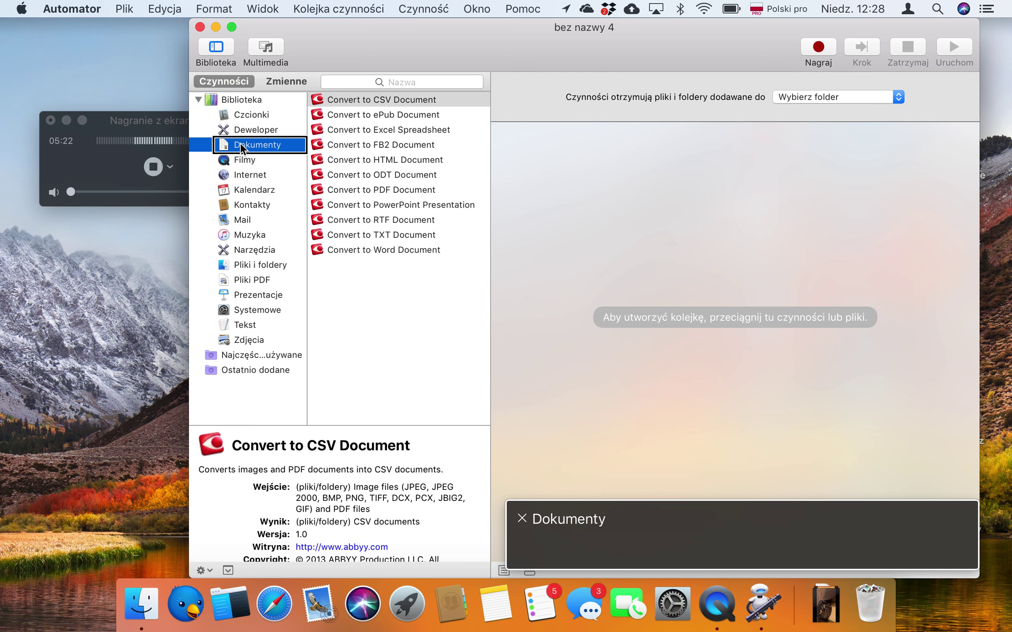
left_click(365, 102)
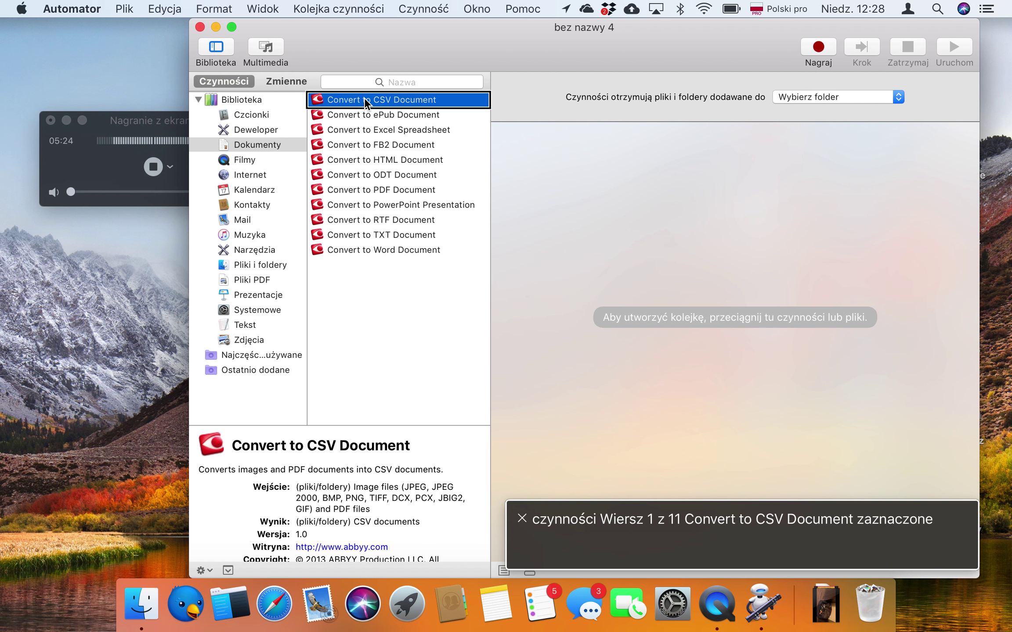
Look through the conversion actions in "Dokumenty" from "Convert to ePub Document" down to "Convert to TXT Document".
left_click(367, 115)
left_click(371, 128)
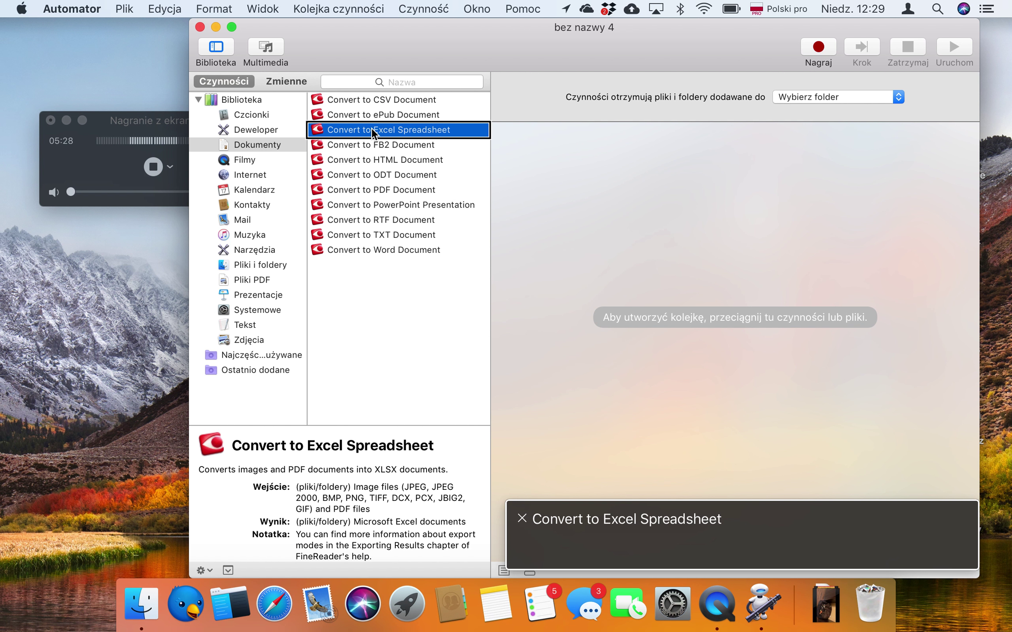
left_click(363, 144)
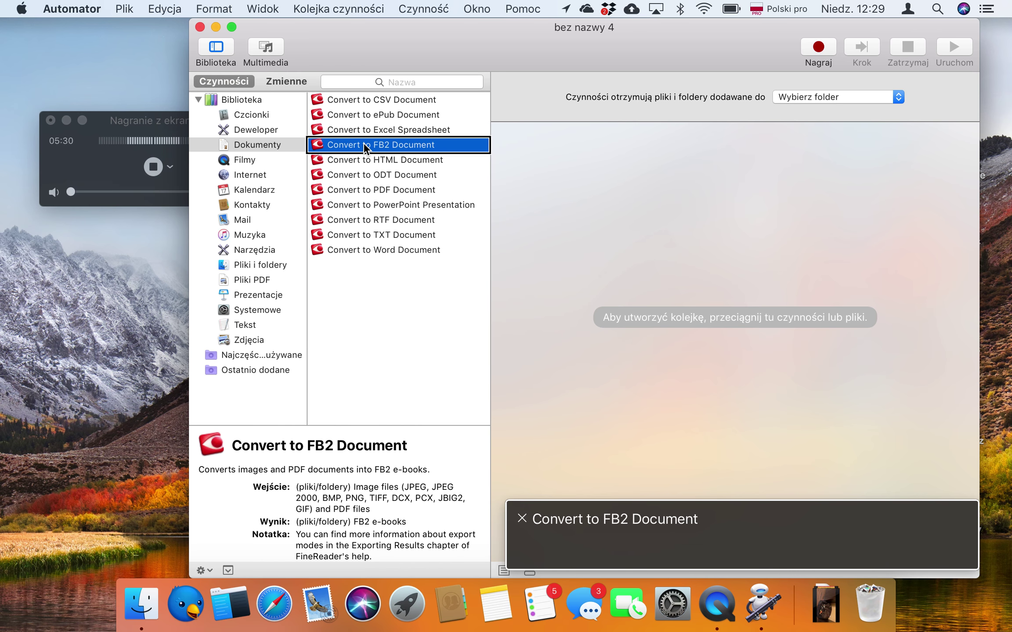
left_click(366, 159)
left_click(365, 174)
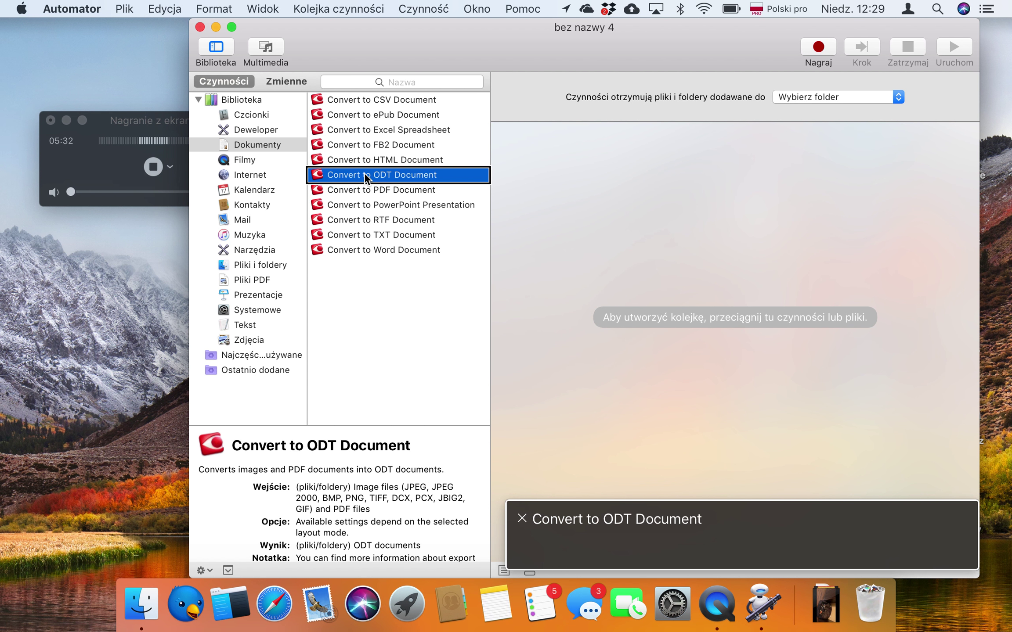
left_click(365, 191)
left_click(382, 204)
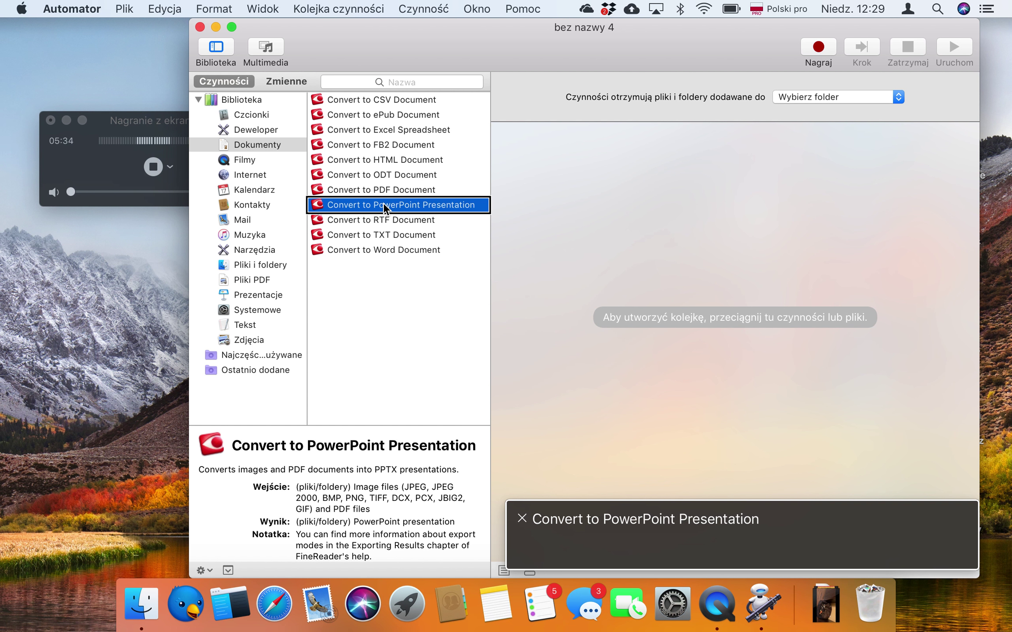
left_click(363, 219)
left_click(364, 235)
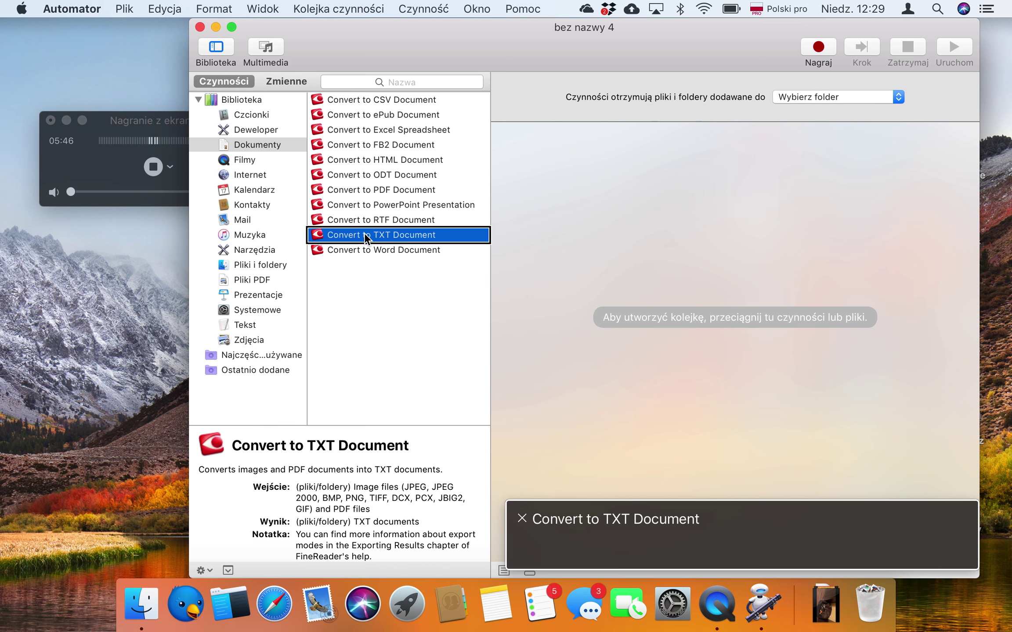
Add the "Convert to TXT Document" action to the workflow and return from FineReader OCR Pro to Automator.
left_click(365, 235)
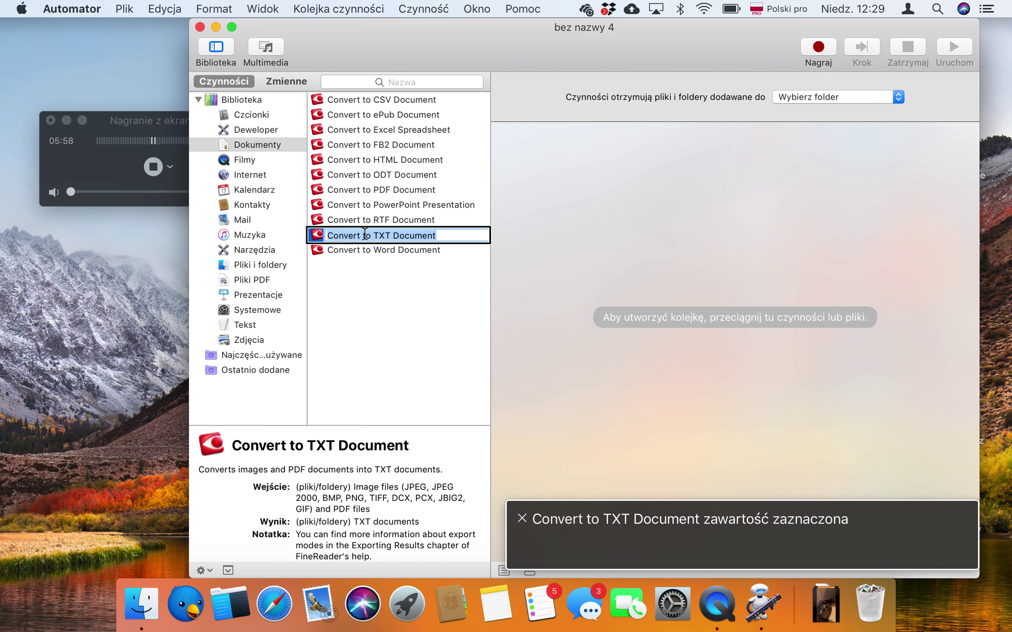
key("Escape")
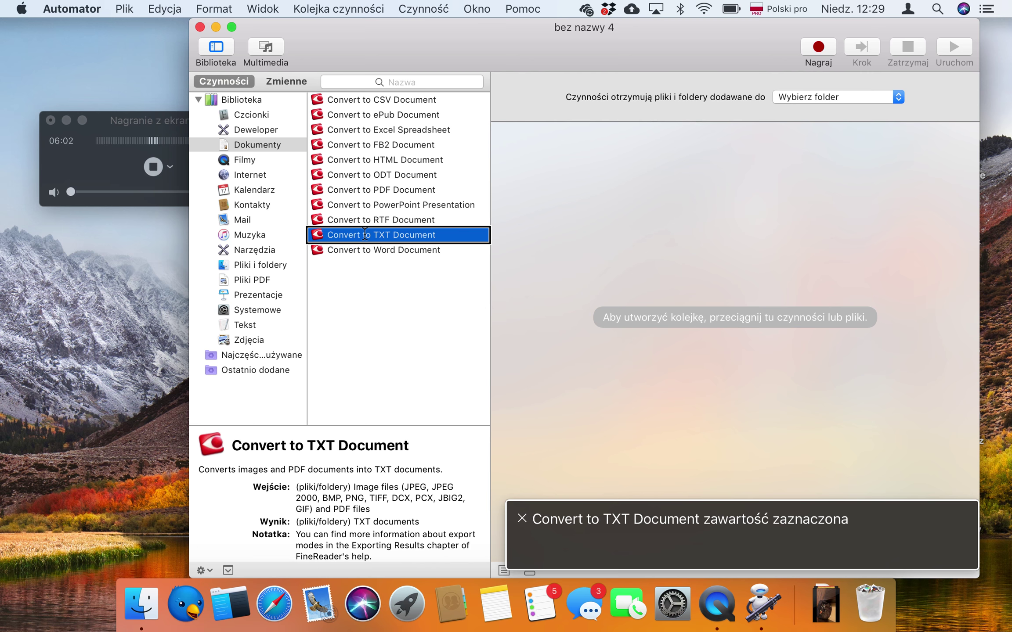
key("Up")
key("Down")
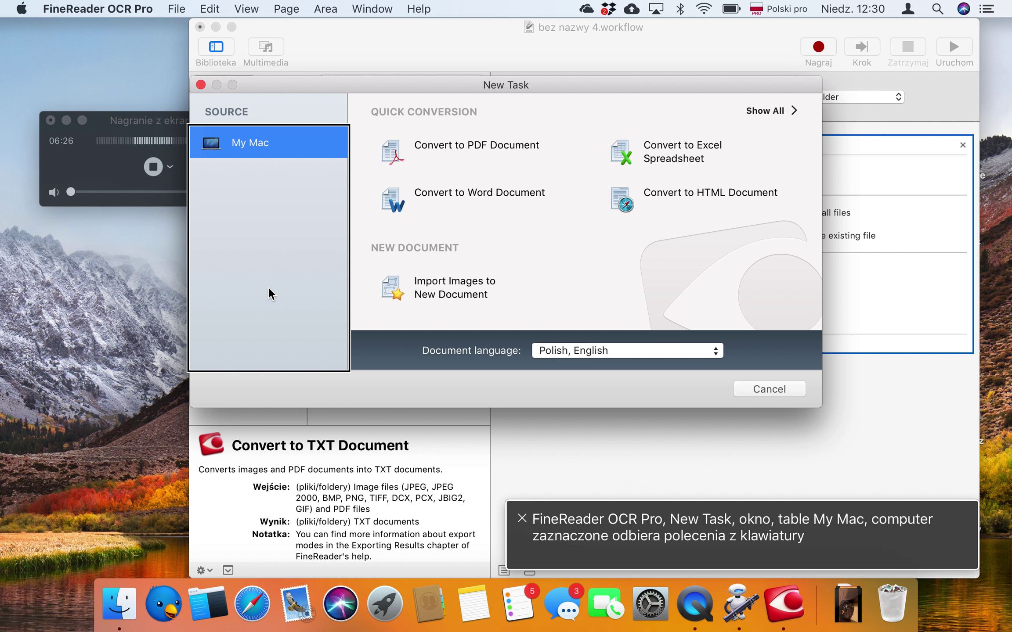
key("super+Tab")
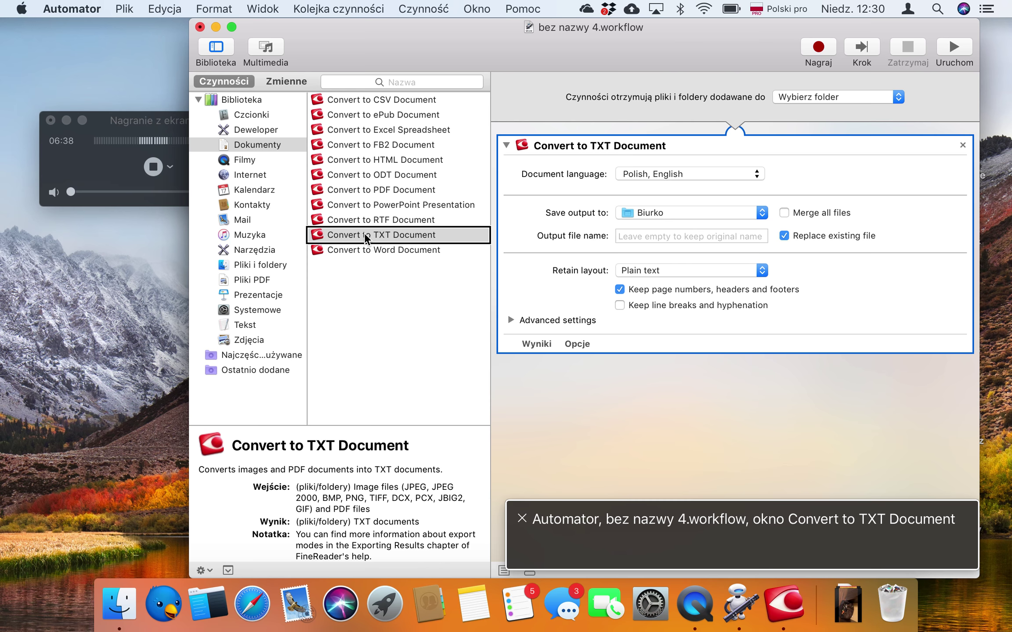
Move the VoiceOver cursor out of the action library, past the action description, to the workflow area.
key("ctrl+alt+shift+Up")
key("ctrl+alt+shift+Up")
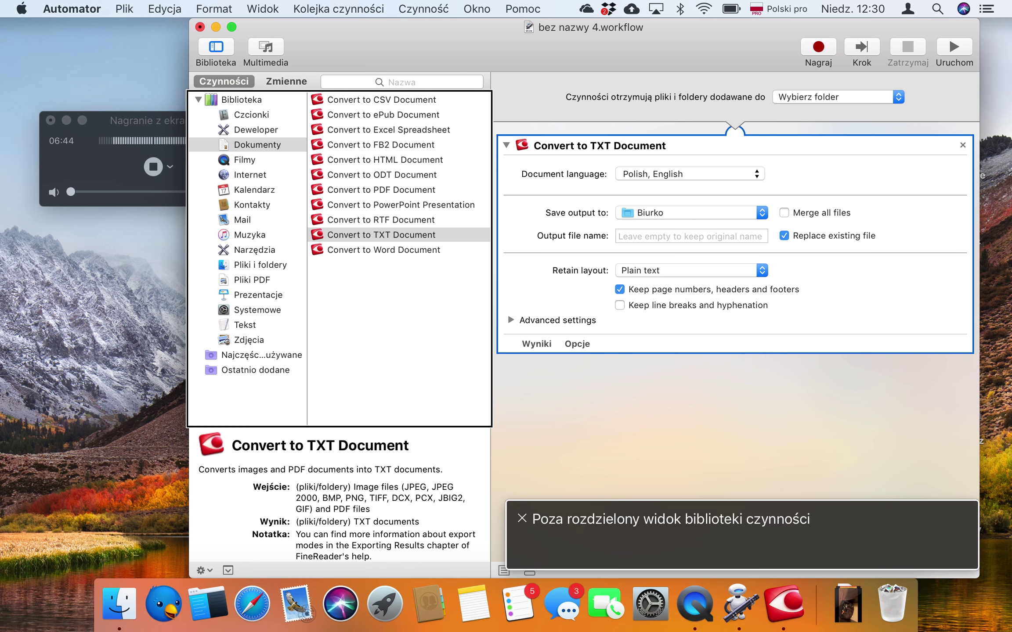
key("ctrl+alt+Right")
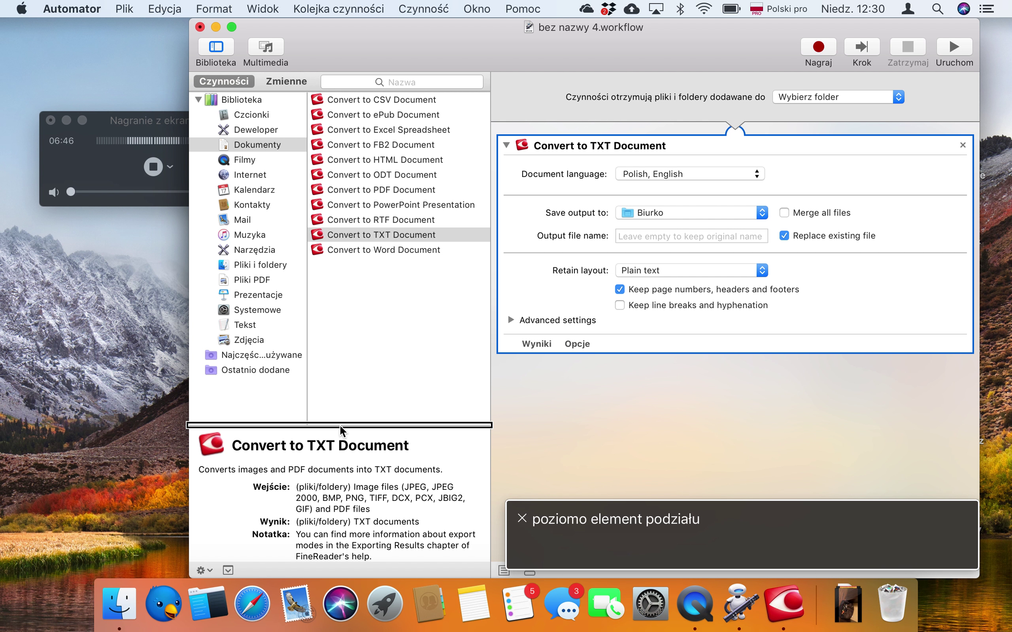
key("ctrl+alt+Right")
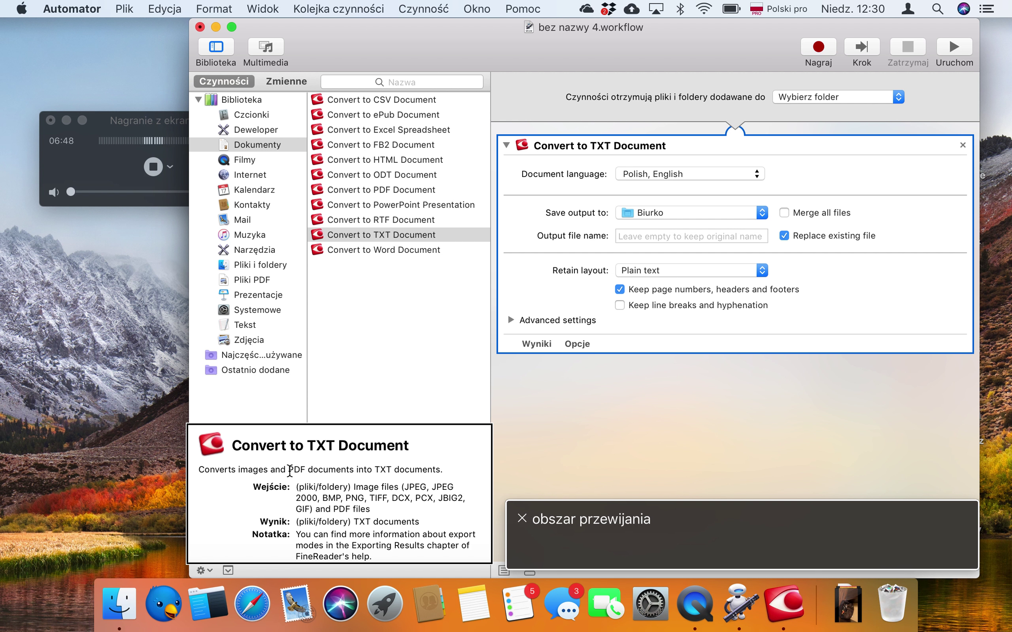
key("ctrl+alt+shift+Up")
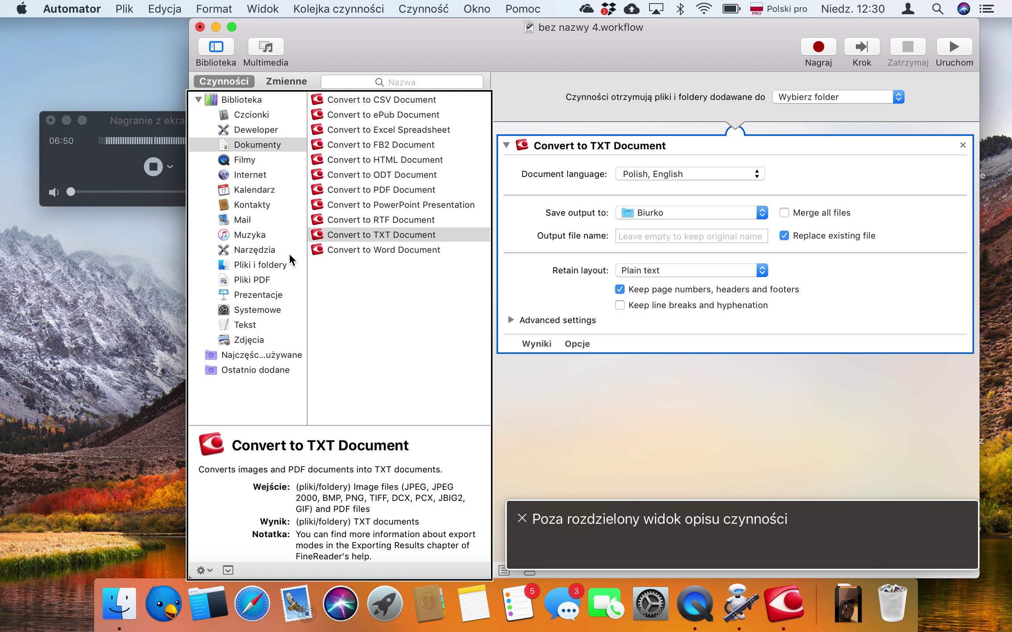
key("ctrl+alt+Right")
key("ctrl+alt+Right")
key("ctrl+alt+Right")
key("ctrl+alt+Right")
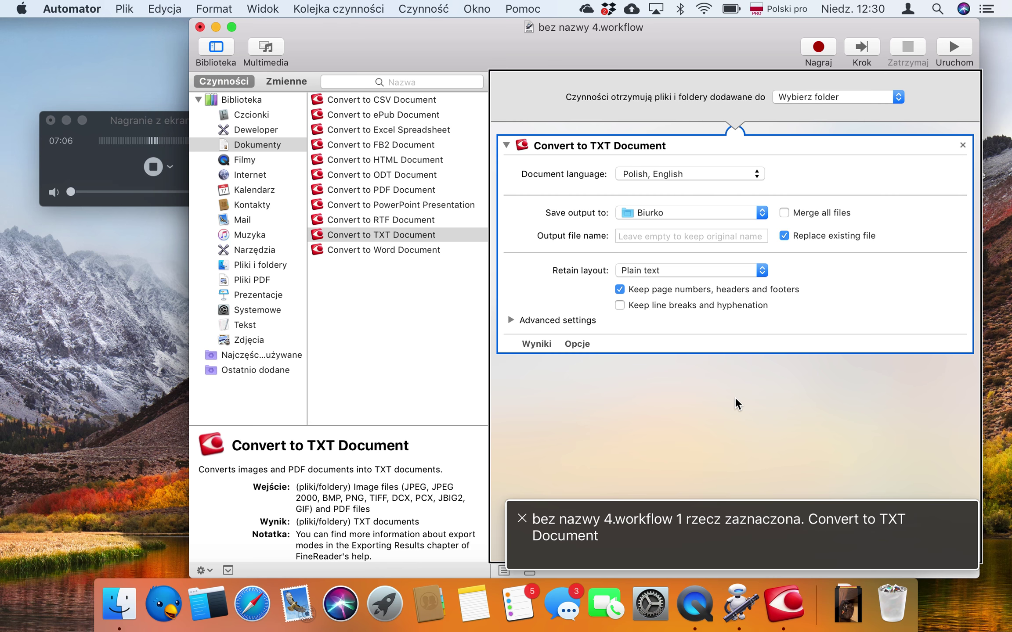
Open the folder chooser for "Czynności otrzymują pliki i foldery dodawane do" through the "Inne..." option.
key("ctrl+alt+shift+Down")
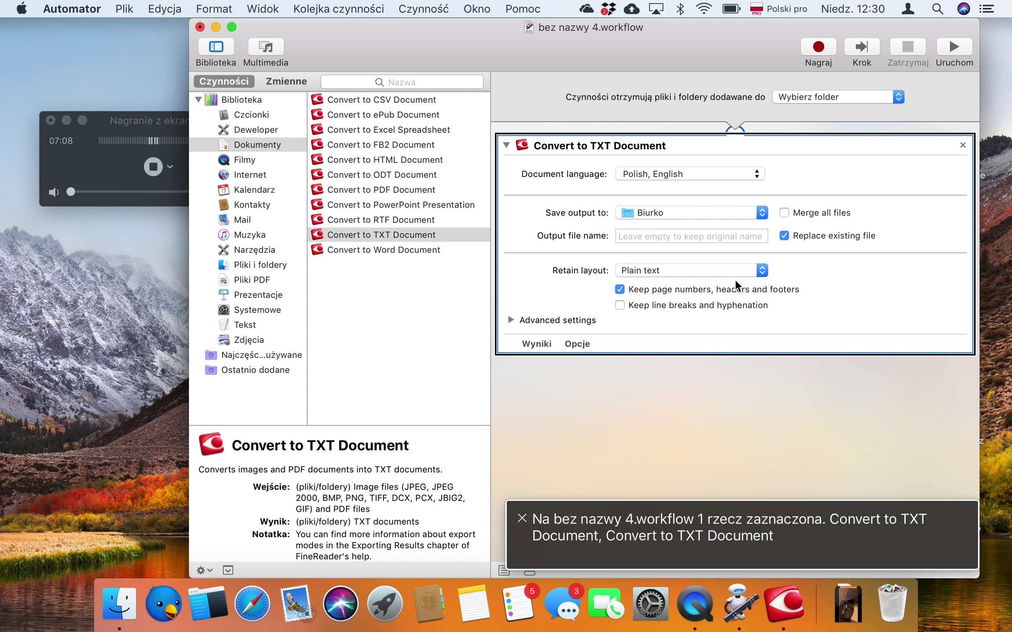
key("ctrl+alt+Left")
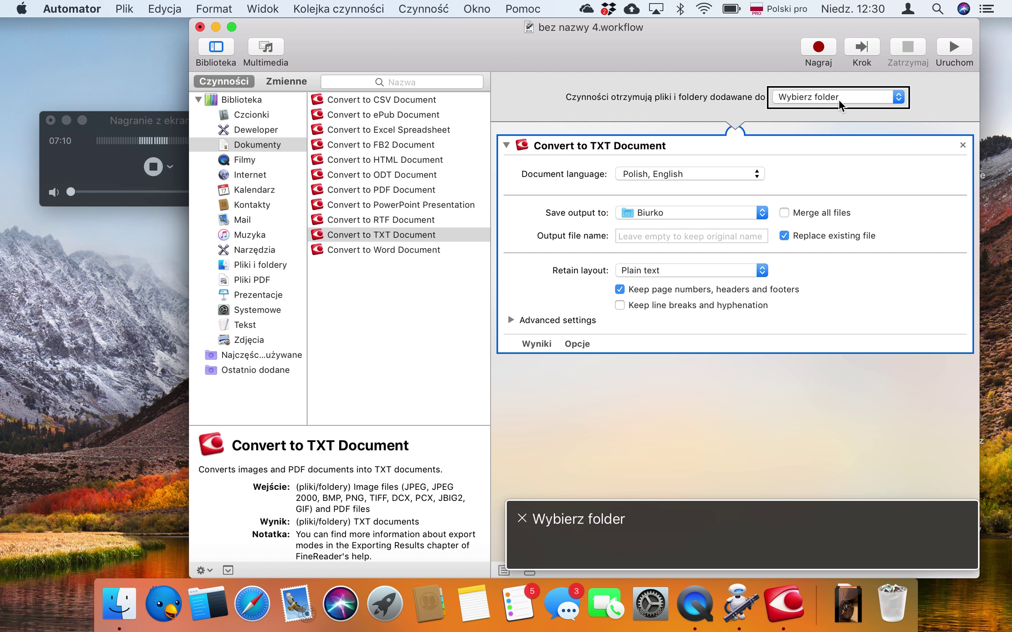
key("ctrl+alt+Left")
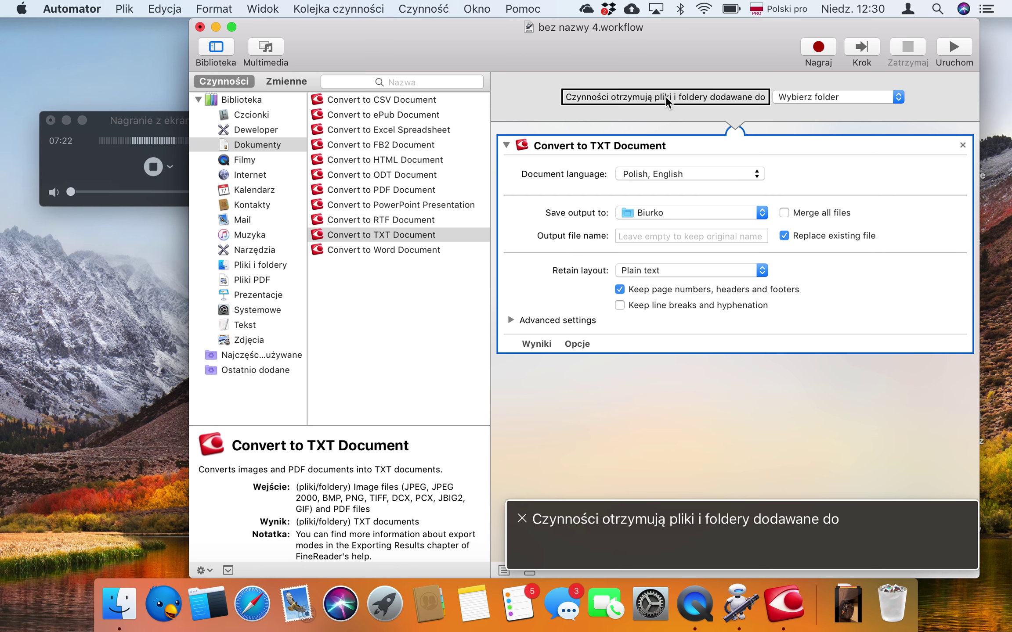
key("ctrl+alt+Right")
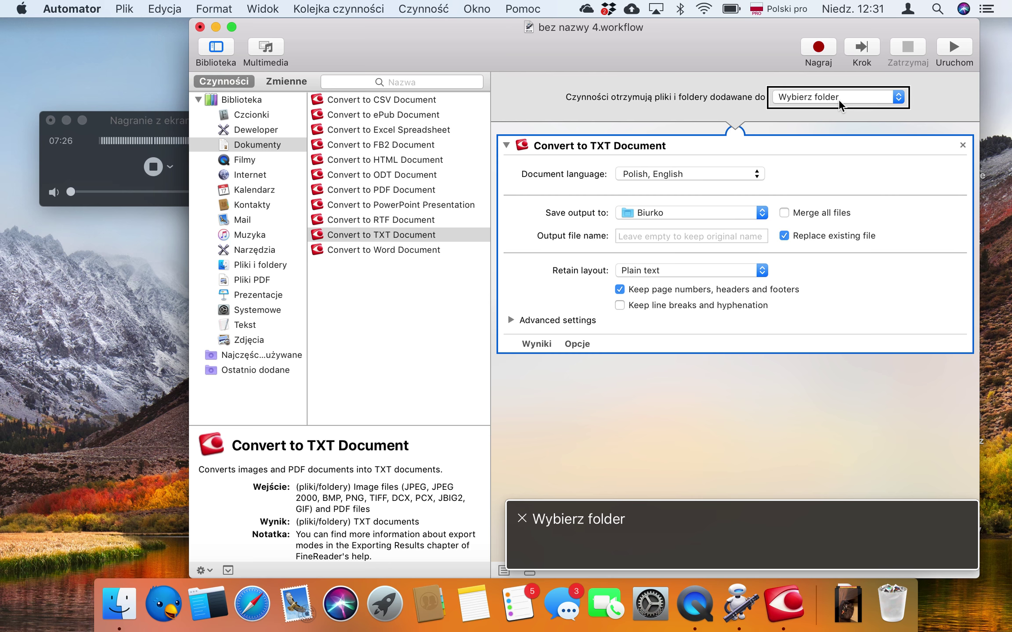
key("ctrl+alt+space")
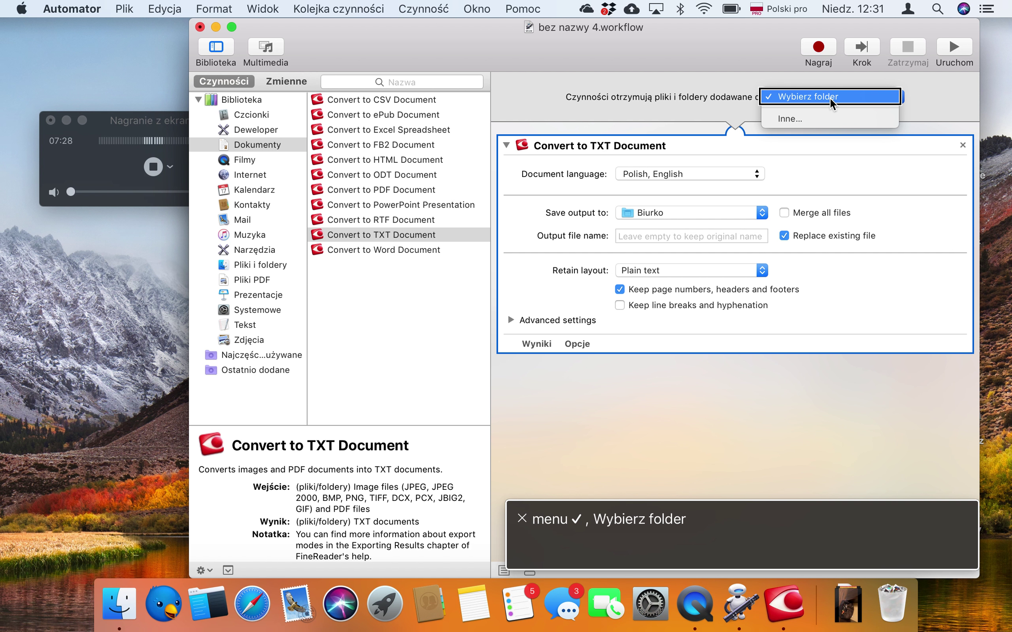
key("Down")
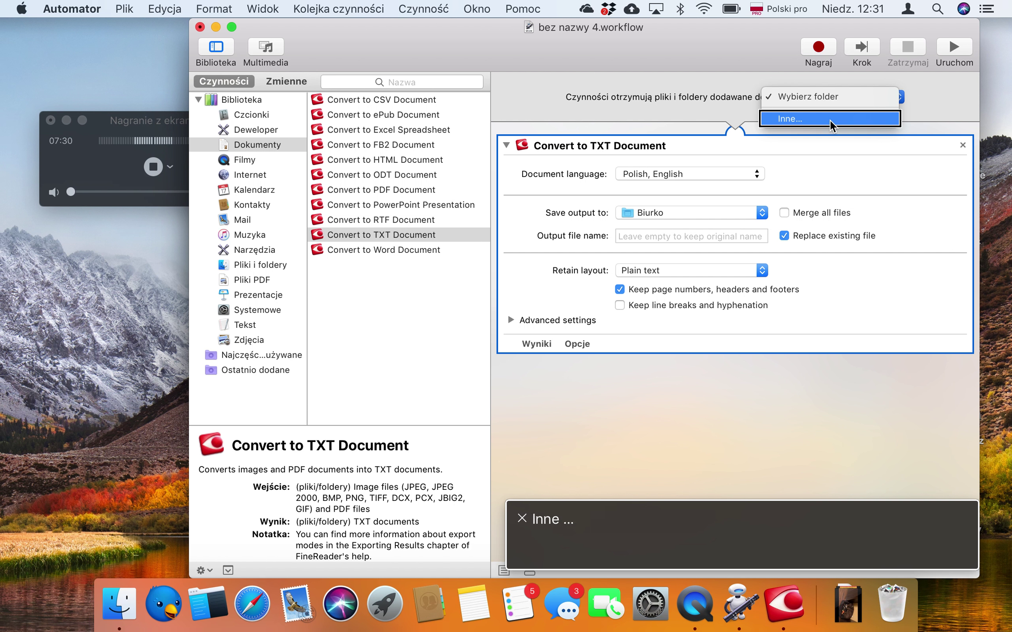
key("Up")
key("Down")
key("ctrl+alt+space")
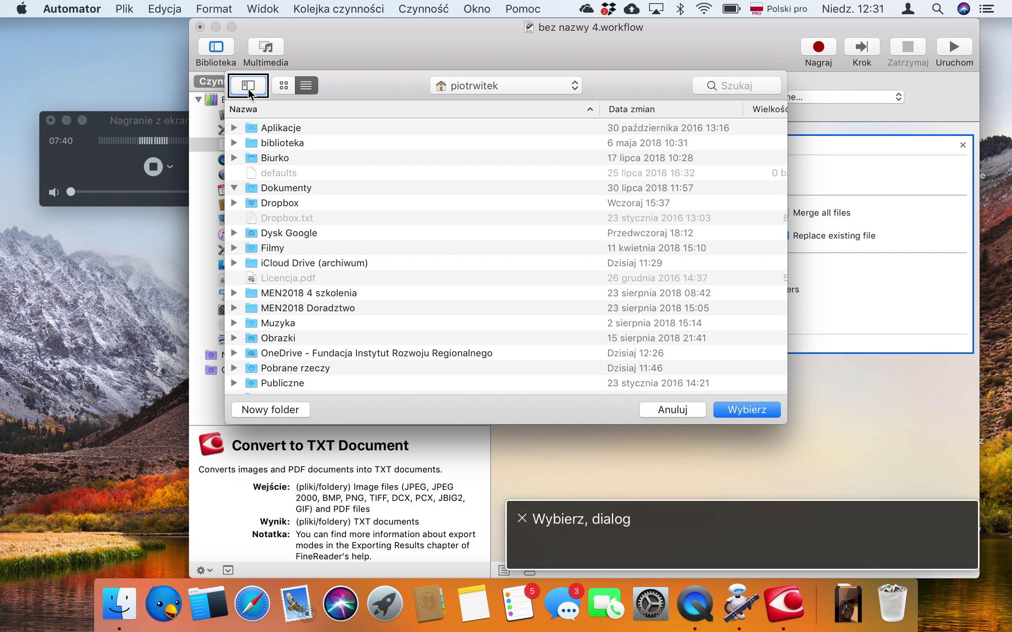
Go up to the Użytkownicy folder in the chooser and select the user's home folder in the list.
key("super+Up")
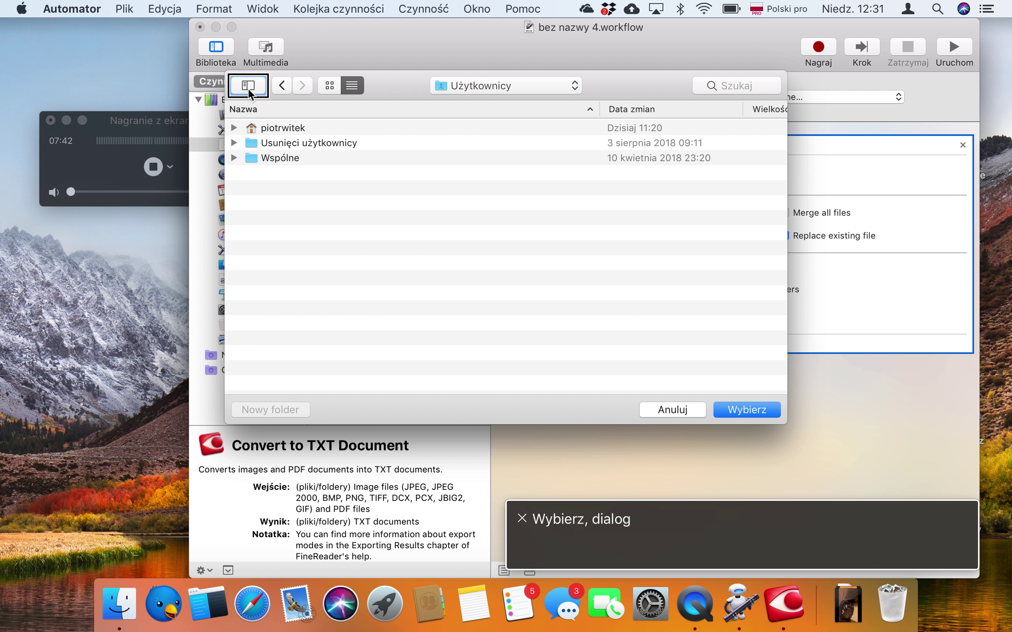
key("Tab")
key("Tab")
key("Tab")
key("Tab")
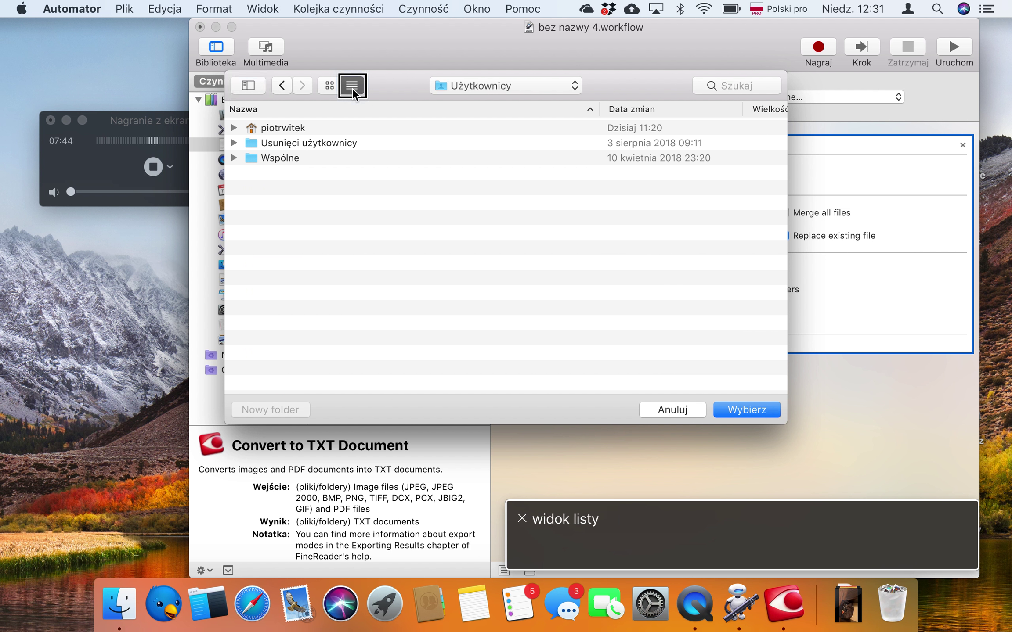
key("Tab")
key("Tab")
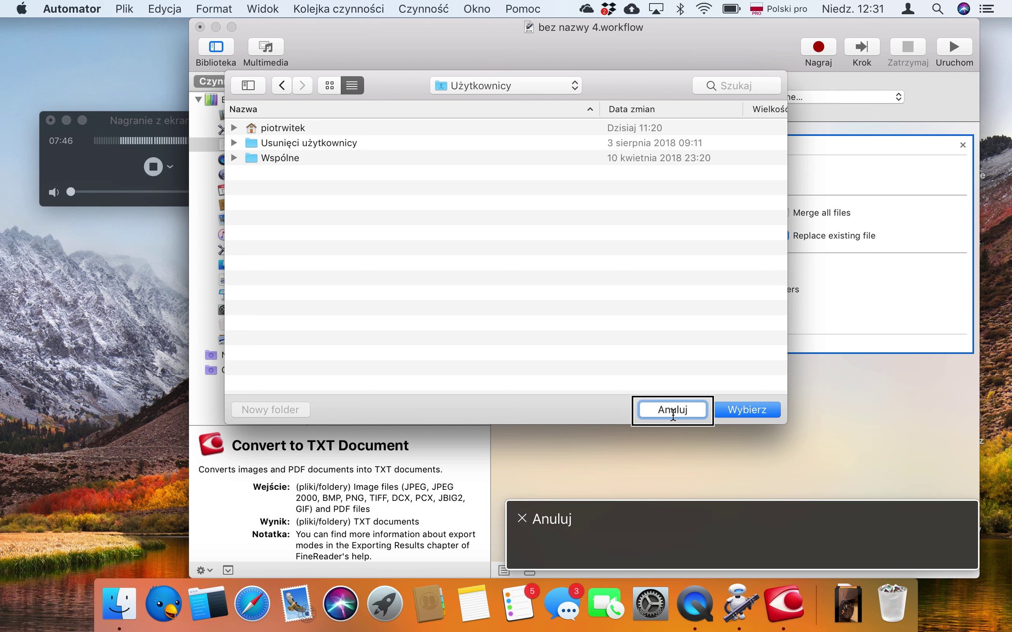
key("Tab")
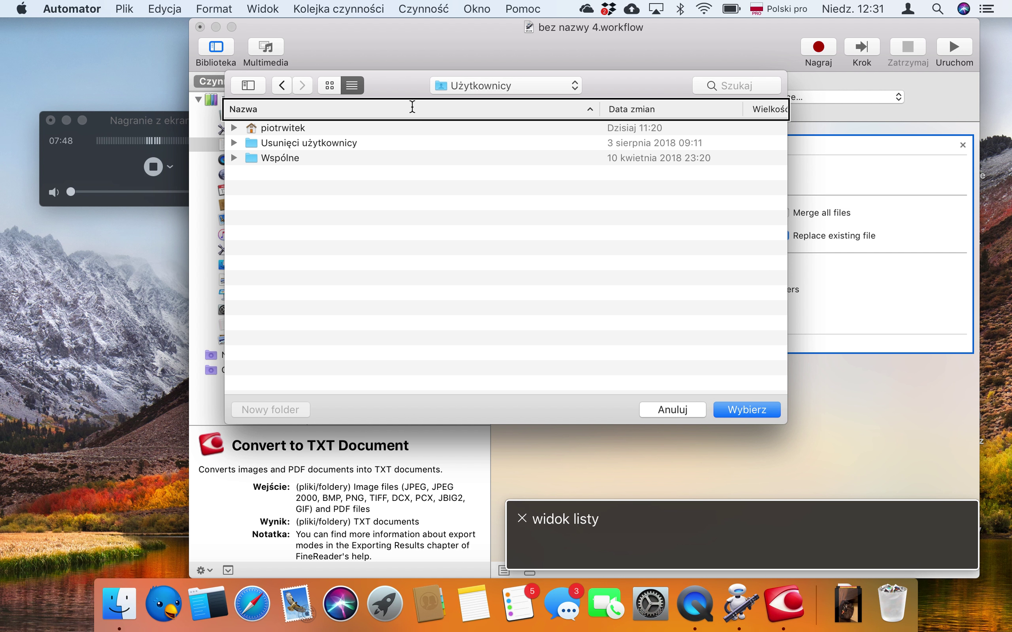
key("Down")
key("Down")
key("Up")
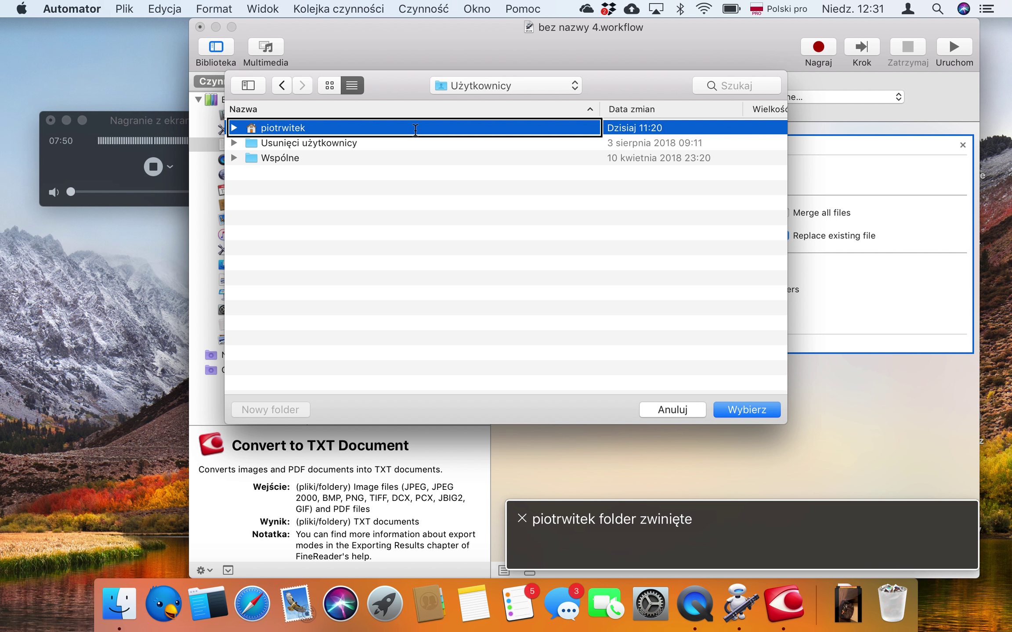
Choose the Rozpoznane folder inside "OneDrive - Fundacja Instytut Rozwoju Regionalnego" in the home folder as the workflow's input folder.
key("super+Down")
key("o")
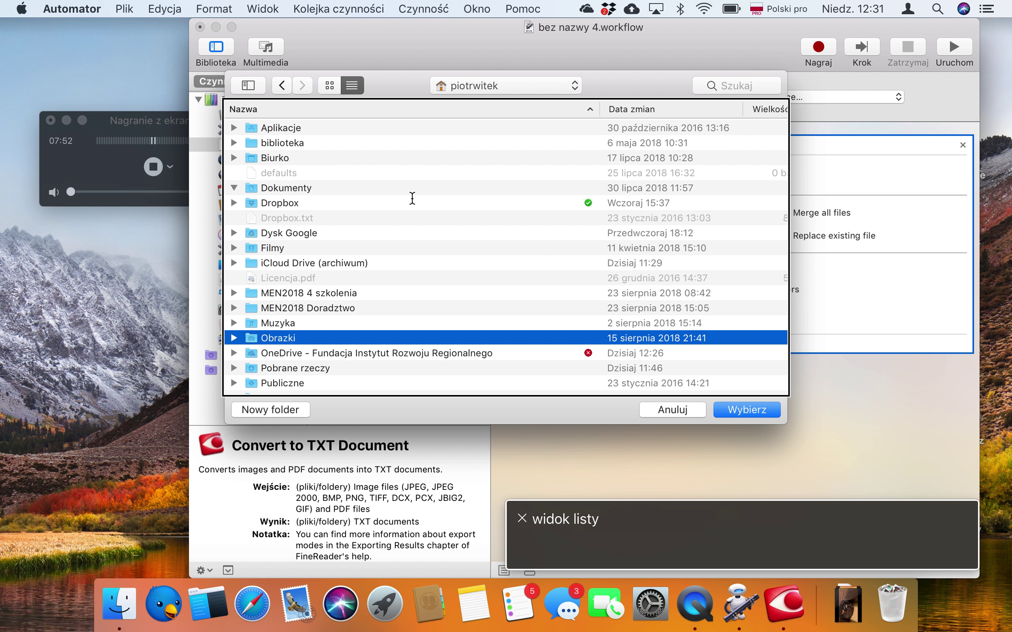
key("Down")
key("super+Down")
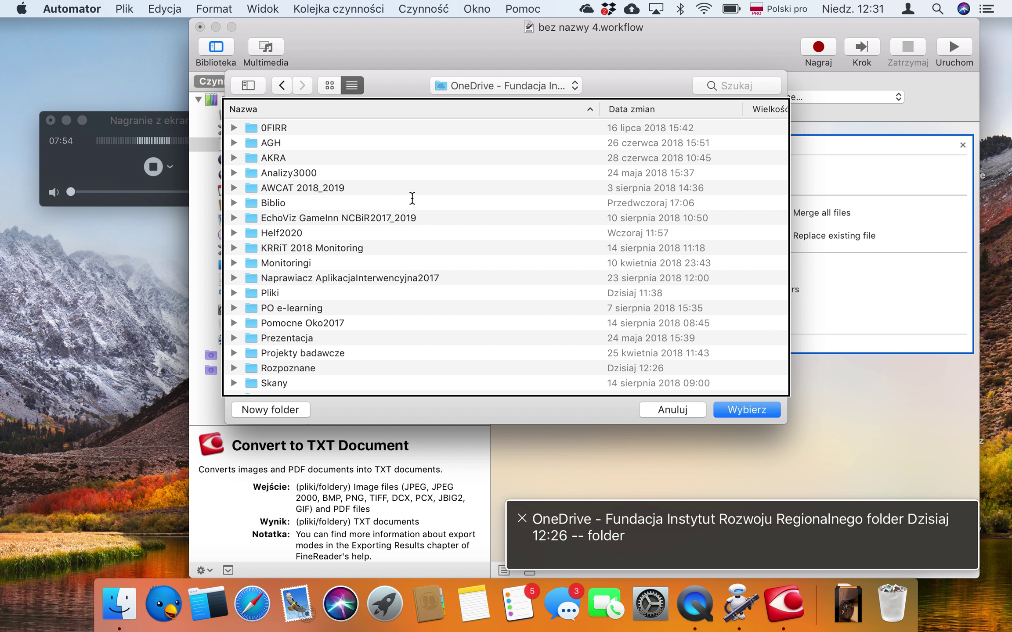
key("r")
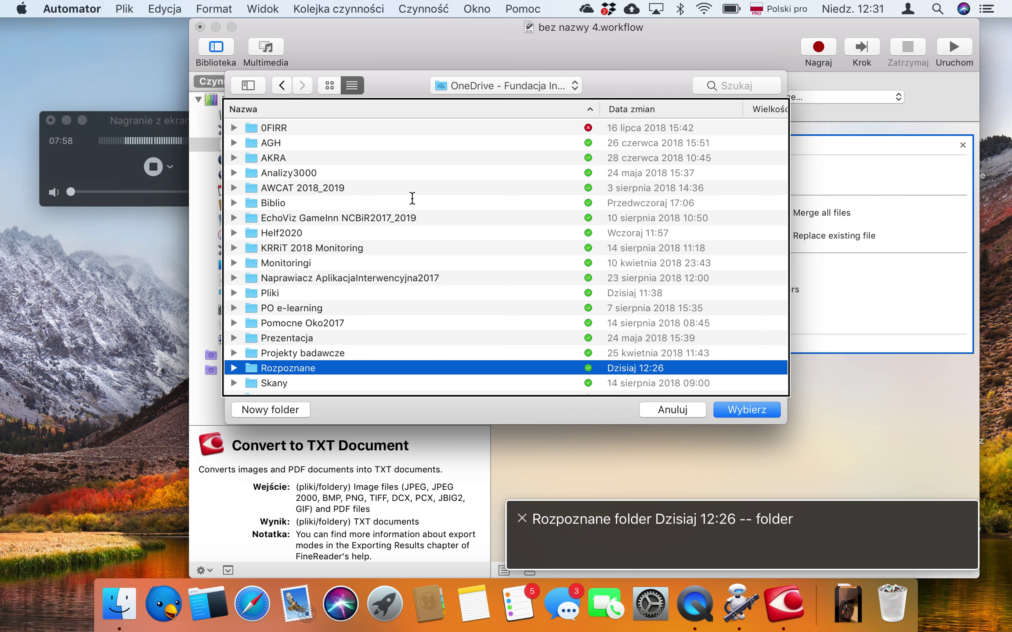
key("Return")
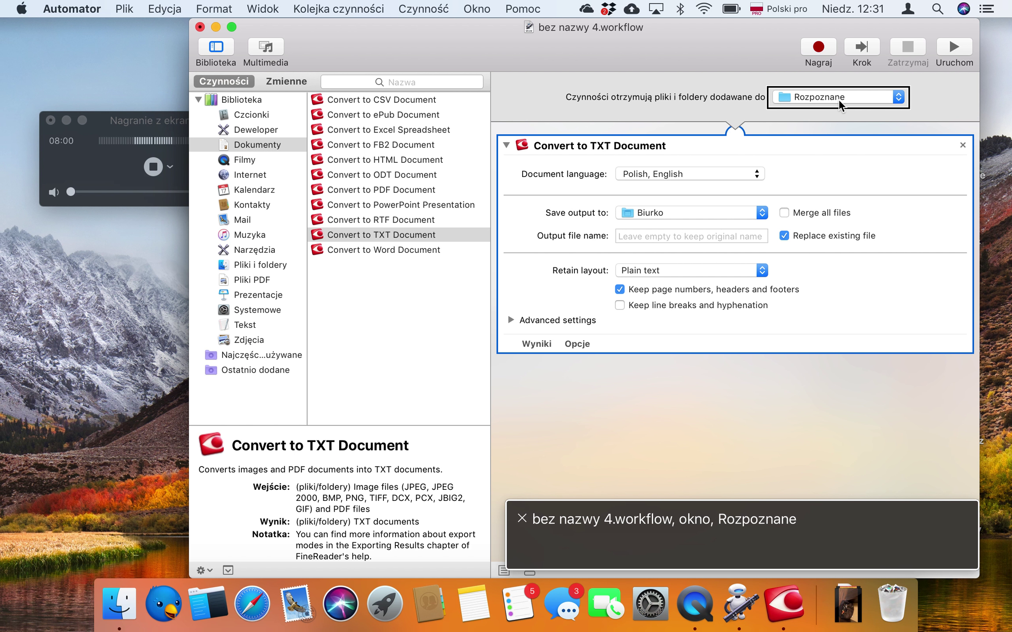
Move the VoiceOver cursor from the workflow's input folder setting into the Convert to TXT Document action.
key("ctrl+alt+Left")
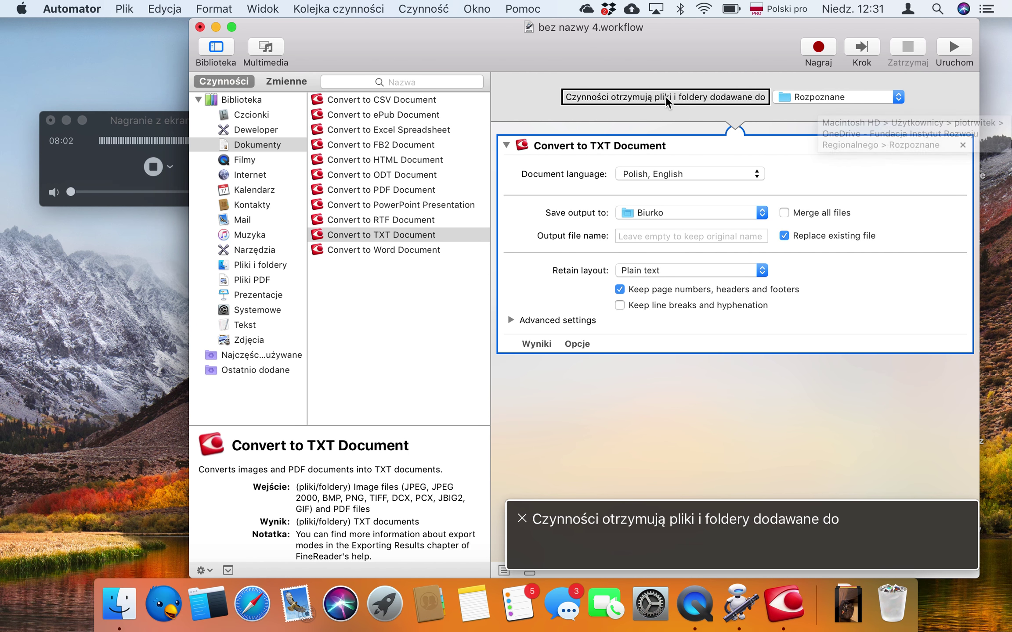
key("ctrl+alt+Right")
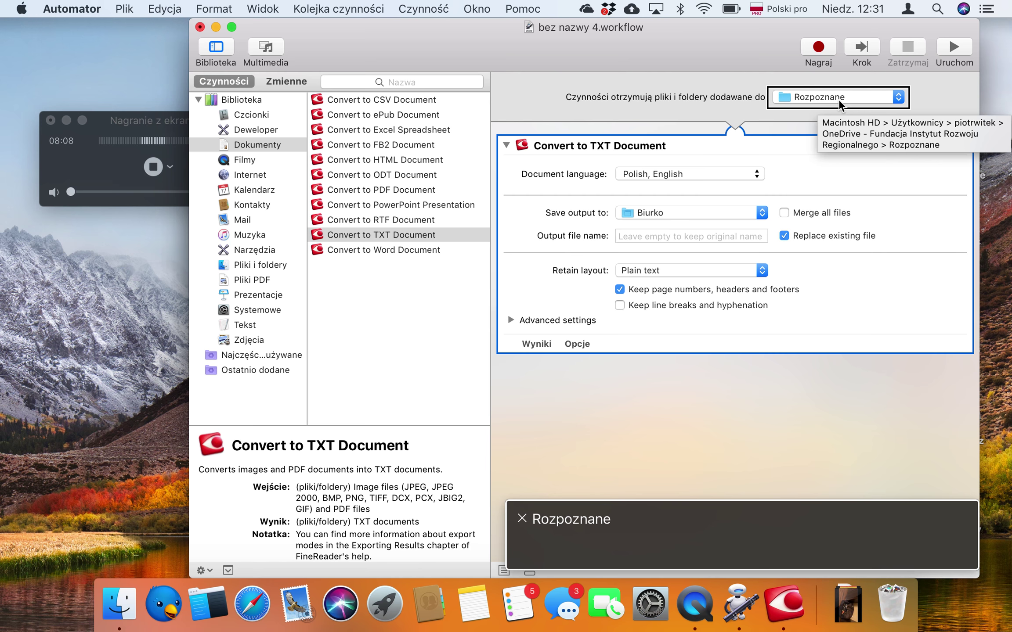
key("ctrl+alt+Right")
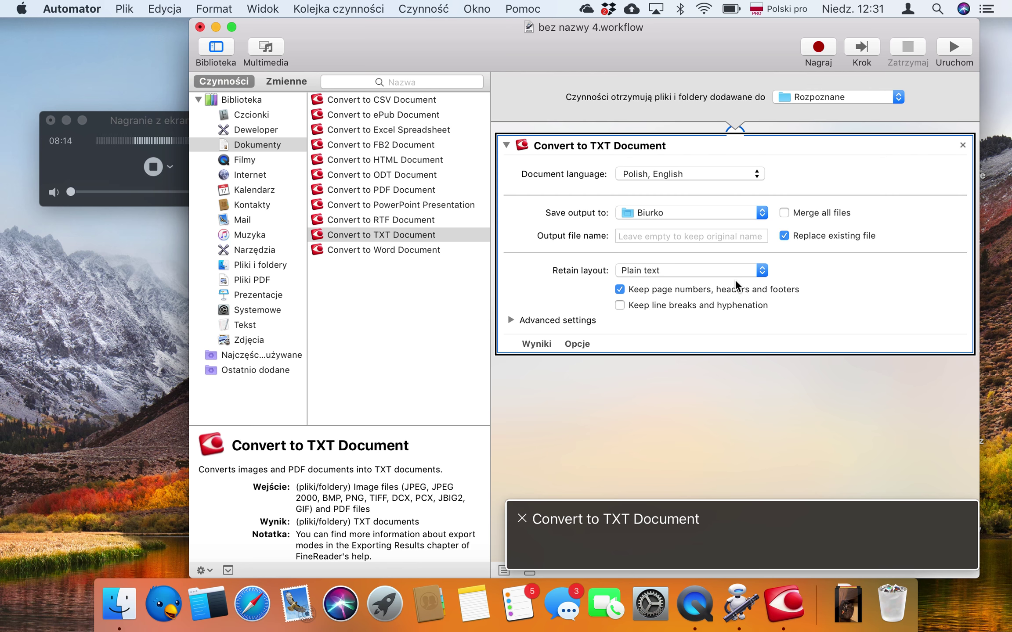
key("ctrl+alt+Left")
key("ctrl+alt+Right")
key("ctrl+alt+shift+Down")
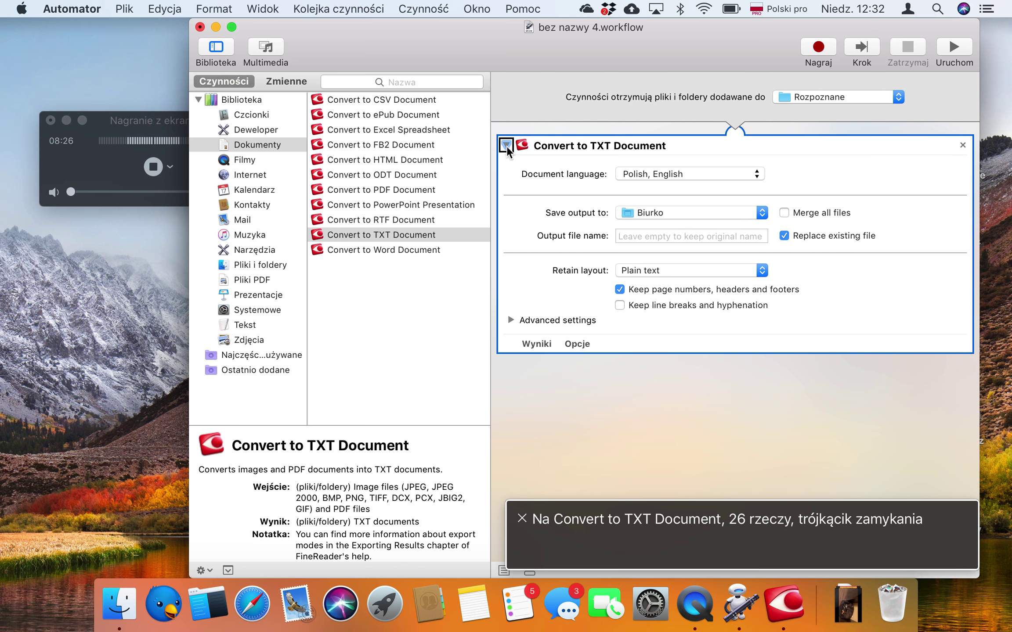
Move the VoiceOver cursor through the Convert to TXT Document action to its "Save output to" setting.
key("ctrl+alt+Right")
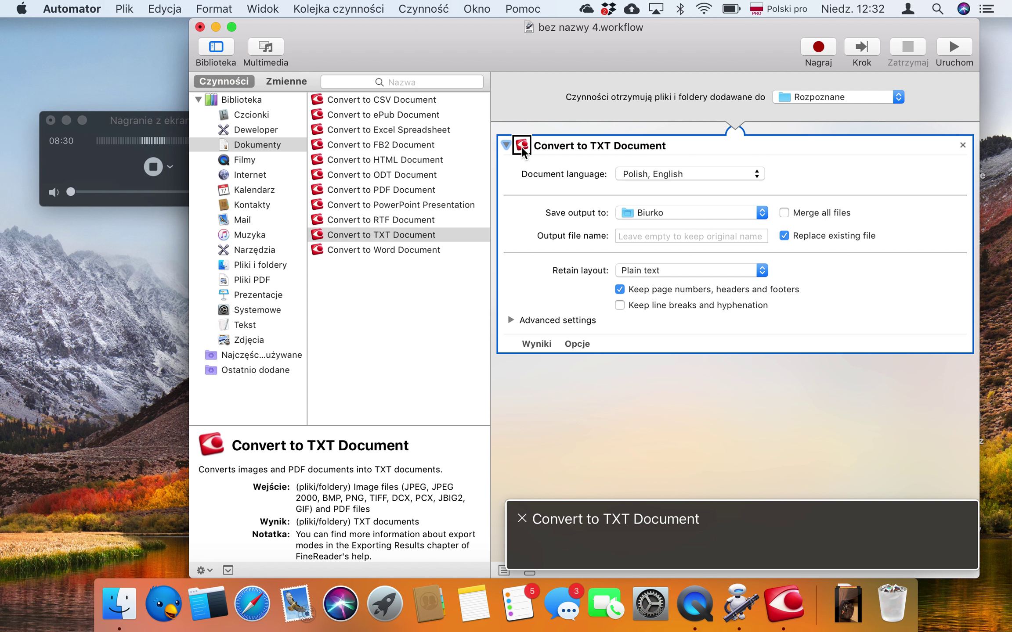
key("ctrl+alt+Right")
key("ctrl+alt+Right")
key("ctrl+alt+Right")
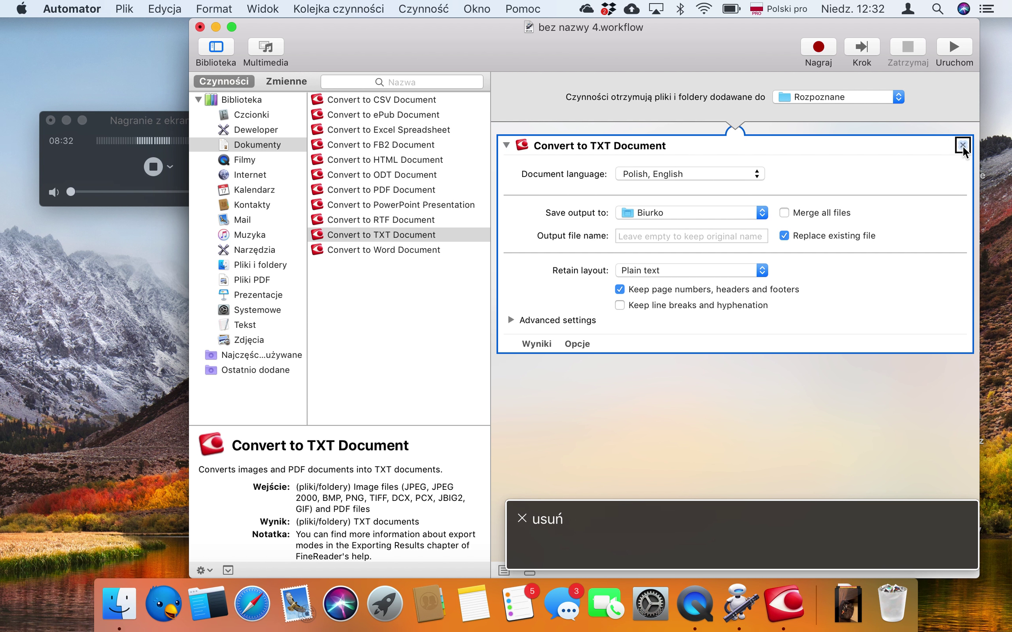
key("ctrl+alt+Right")
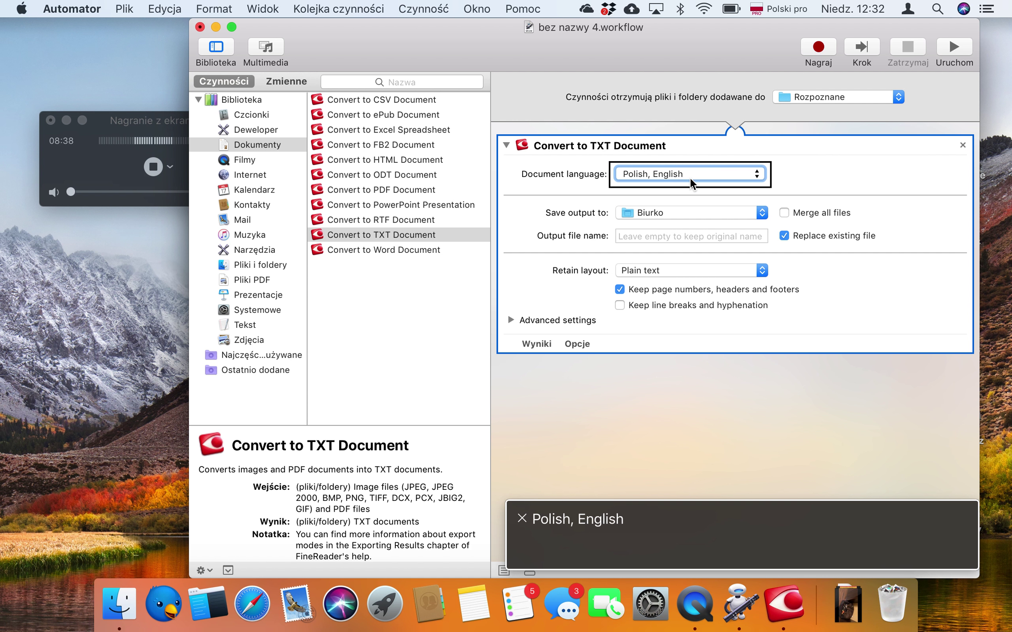
key("ctrl+alt+Right")
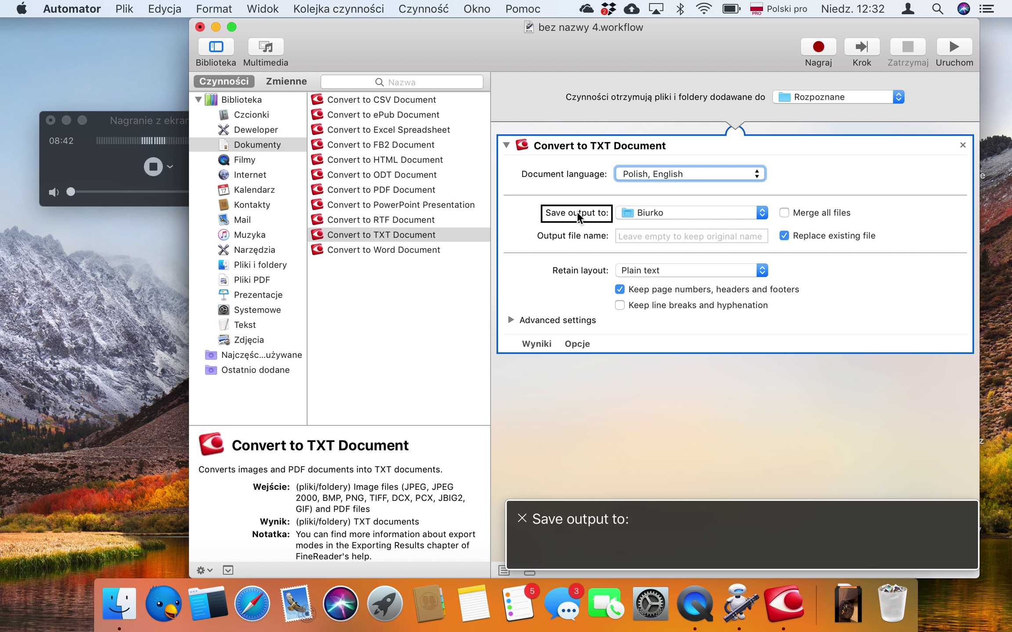
key("ctrl+alt+Right")
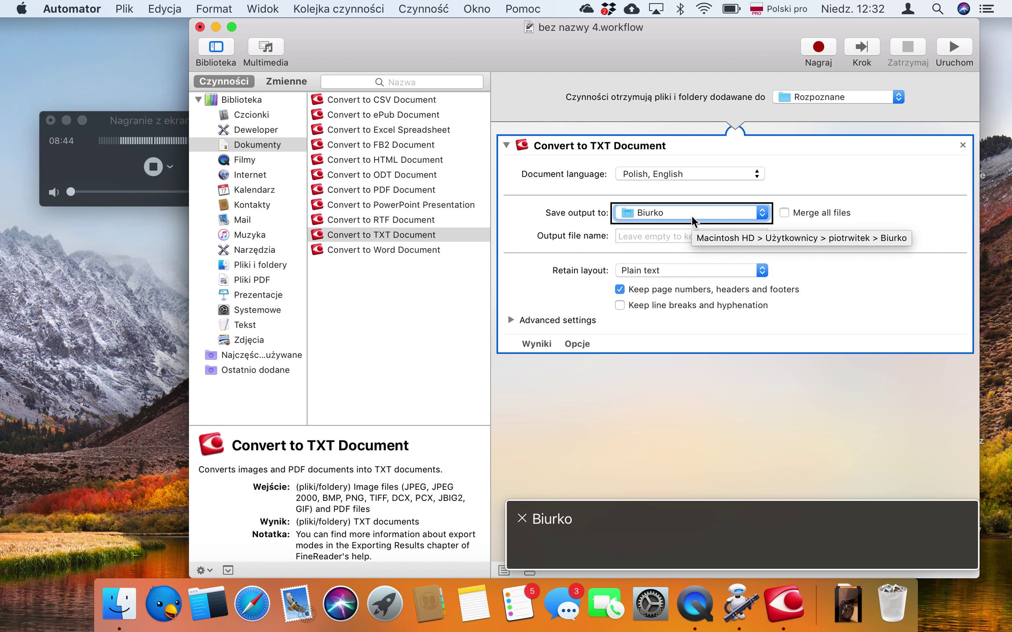
Open the folder chooser for "Save output to" through the "Inne..." option.
key("ctrl+alt+space")
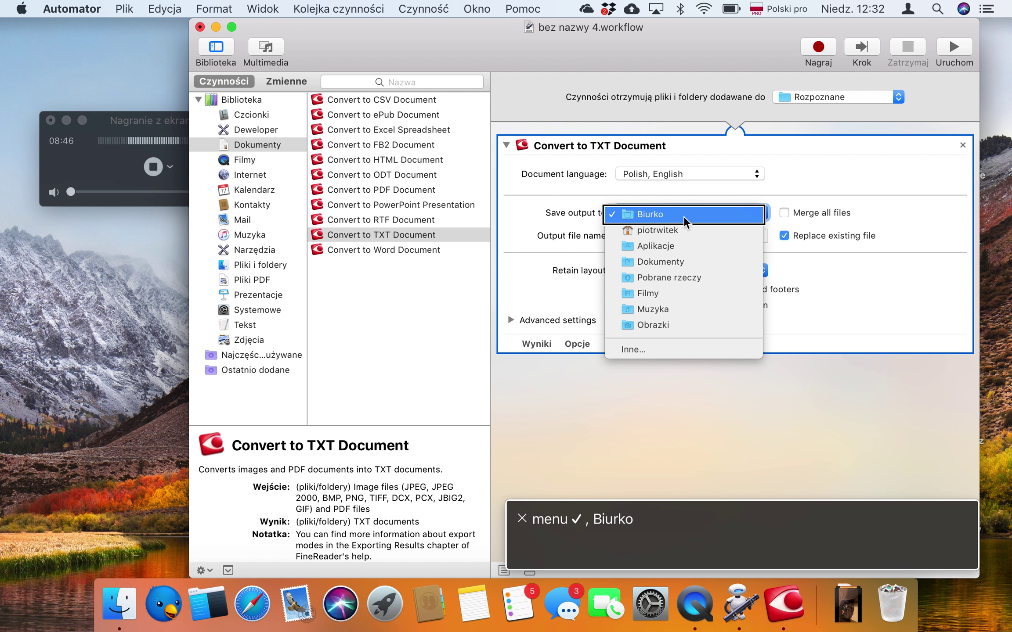
key("Down")
key("Down")
key("Down")
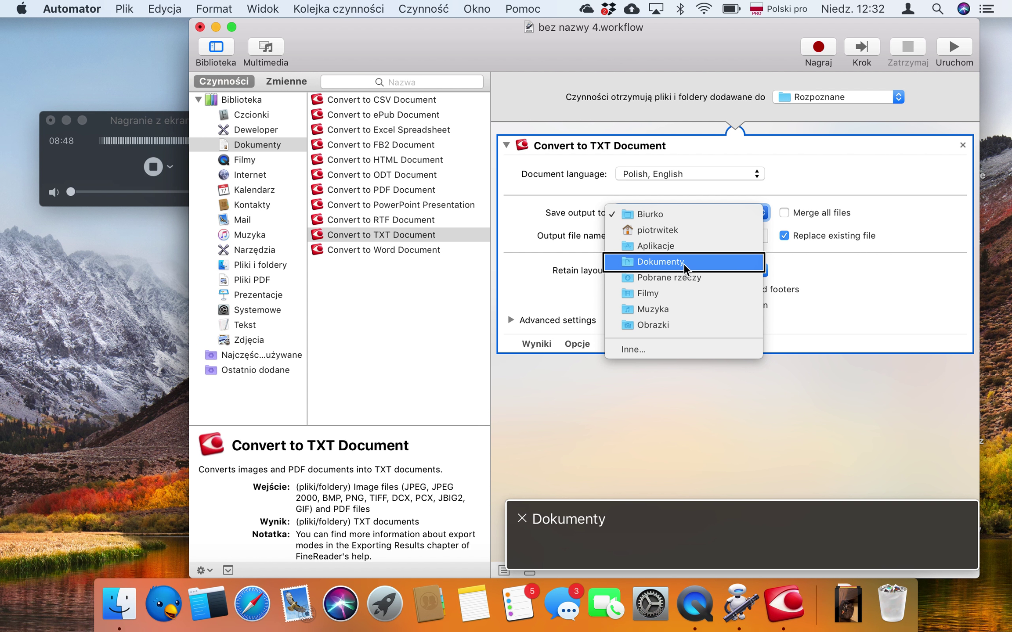
key("Down")
key("Down")
key("Down")
key("Down")
key("Down")
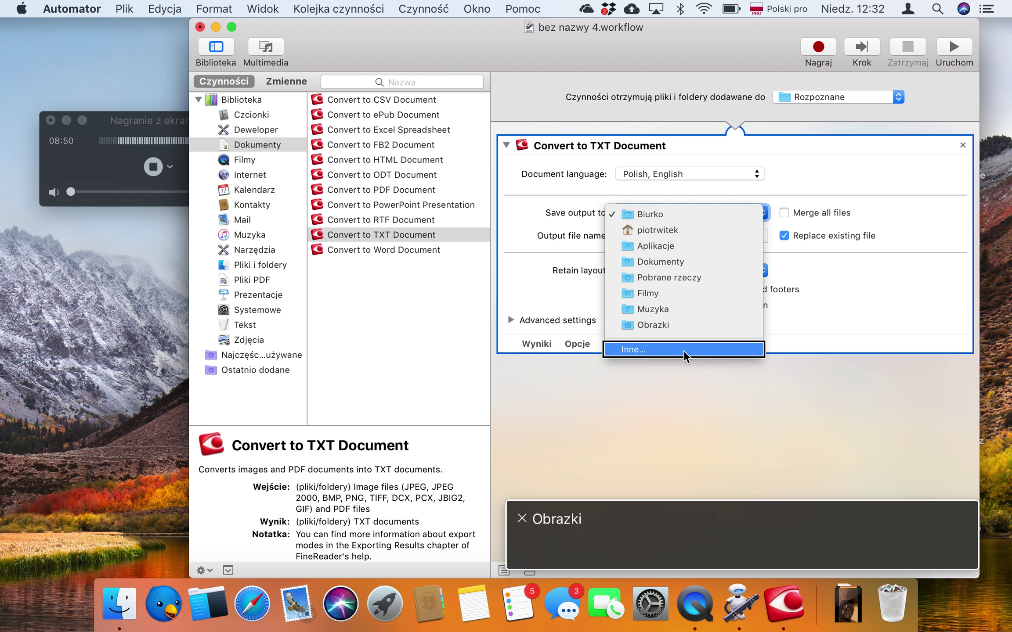
key("Down")
key("Up")
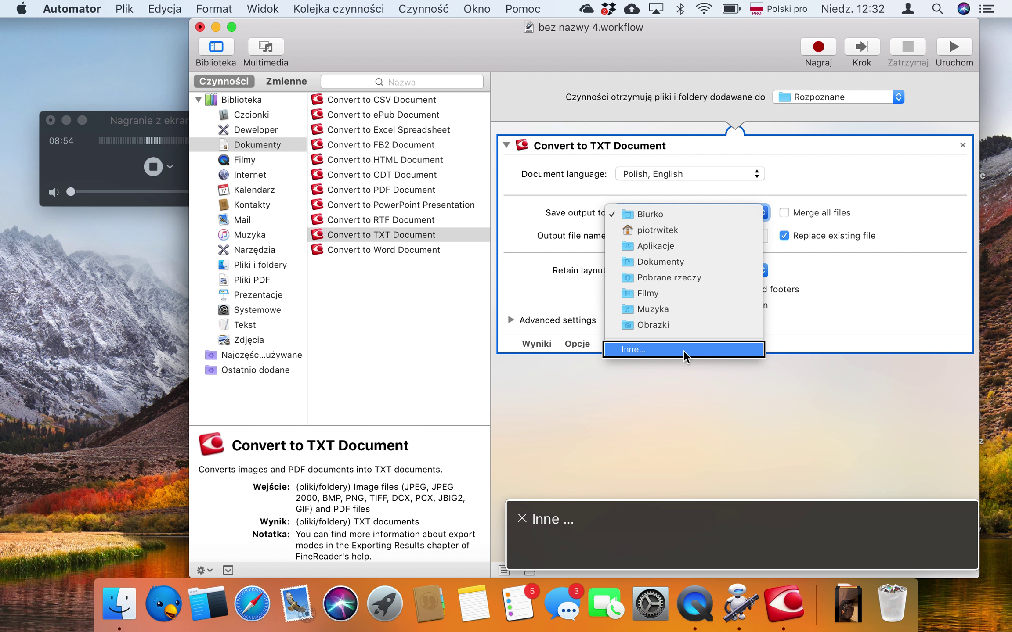
key("Return")
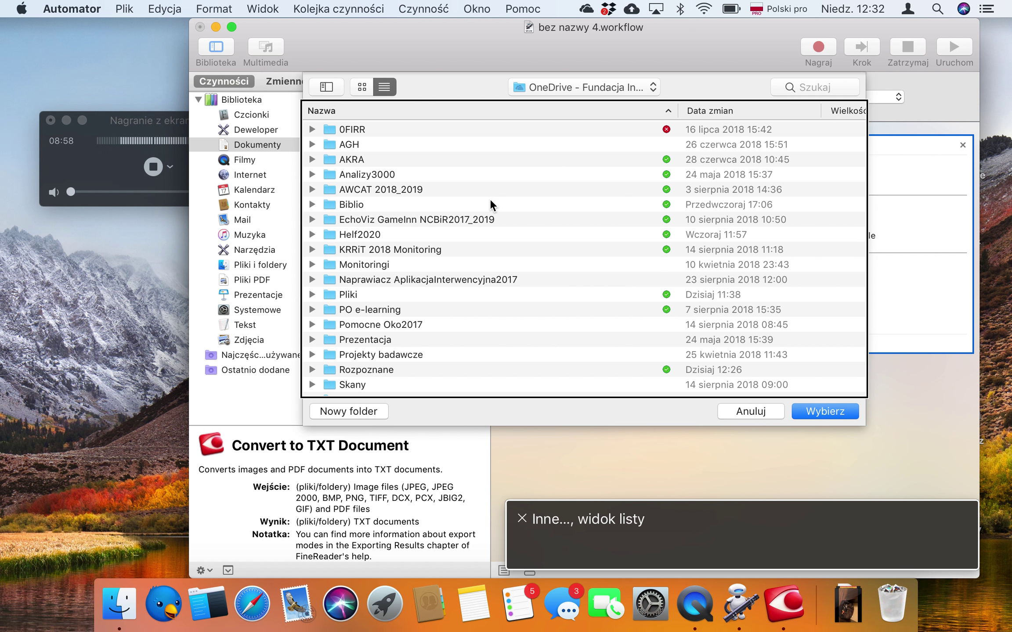
Move the VoiceOver cursor through the folder chooser's controls and into its folder list.
key("ctrl+alt+Right")
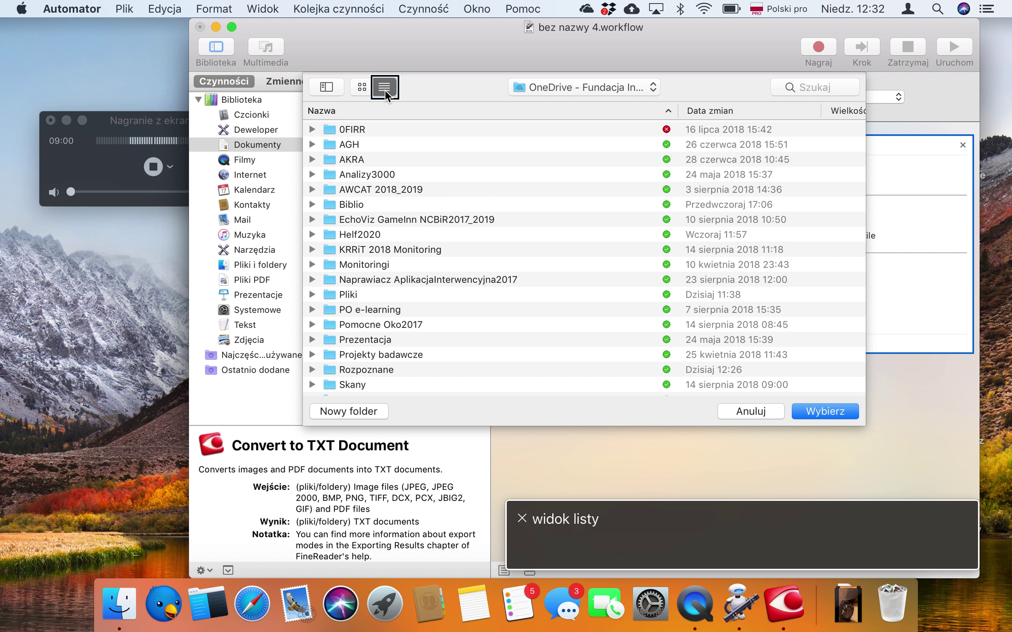
key("ctrl+alt+Right")
key("ctrl+alt+Right")
key("ctrl+alt+Right")
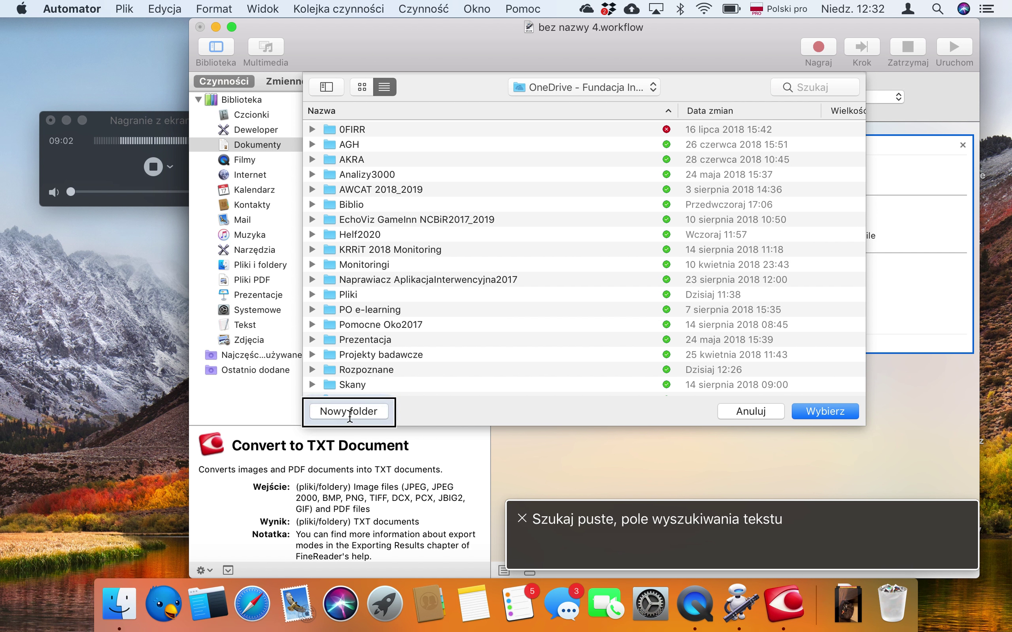
key("ctrl+alt+Right")
key("ctrl+alt+Right")
key("ctrl+alt+Right")
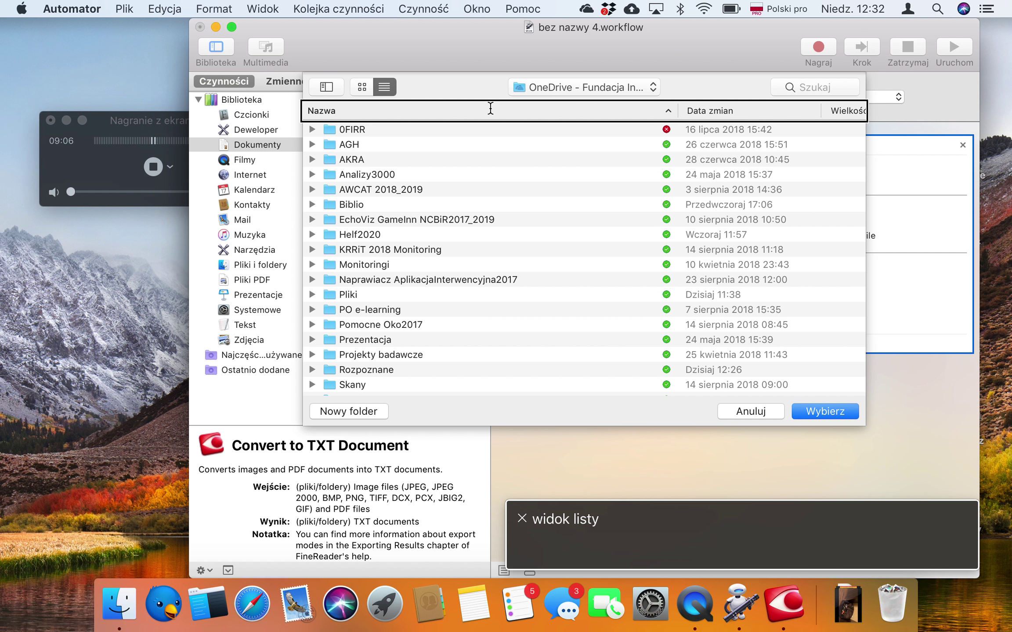
key("Down")
key("Down")
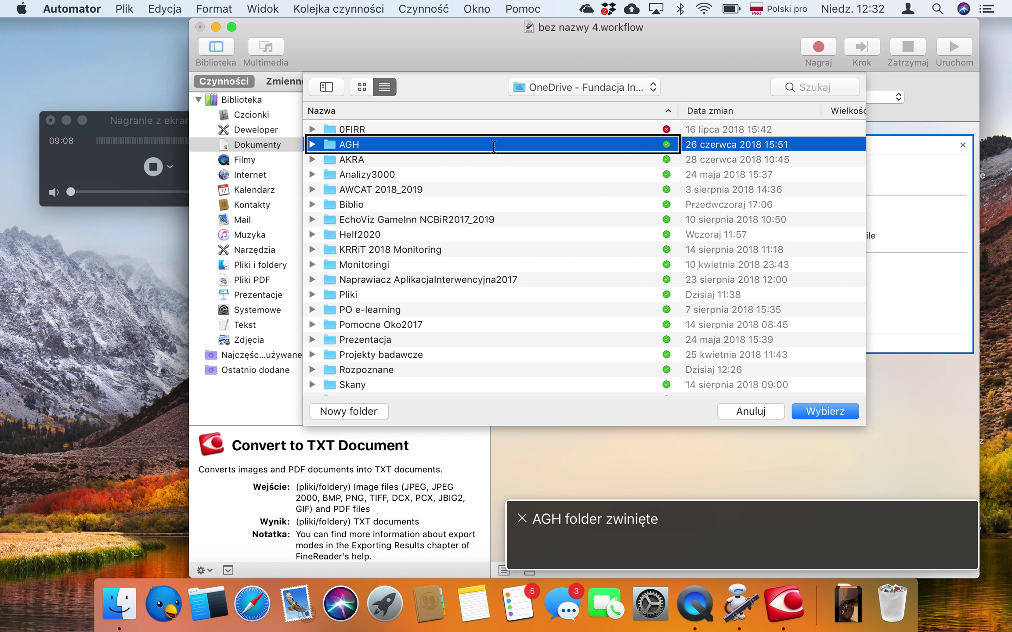
Choose the Rozpoznane folder inside "OneDrive - Fundacja Instytut Rozwoju Regionalnego" as the action's output folder, going through the home folder.
key("cmd+Up")
key("Down")
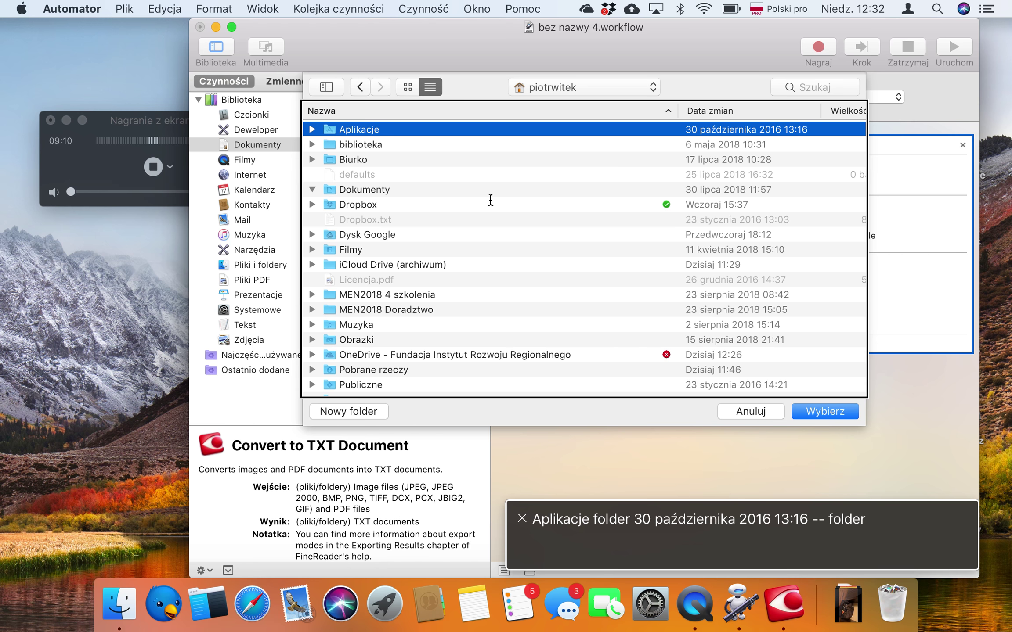
key("o")
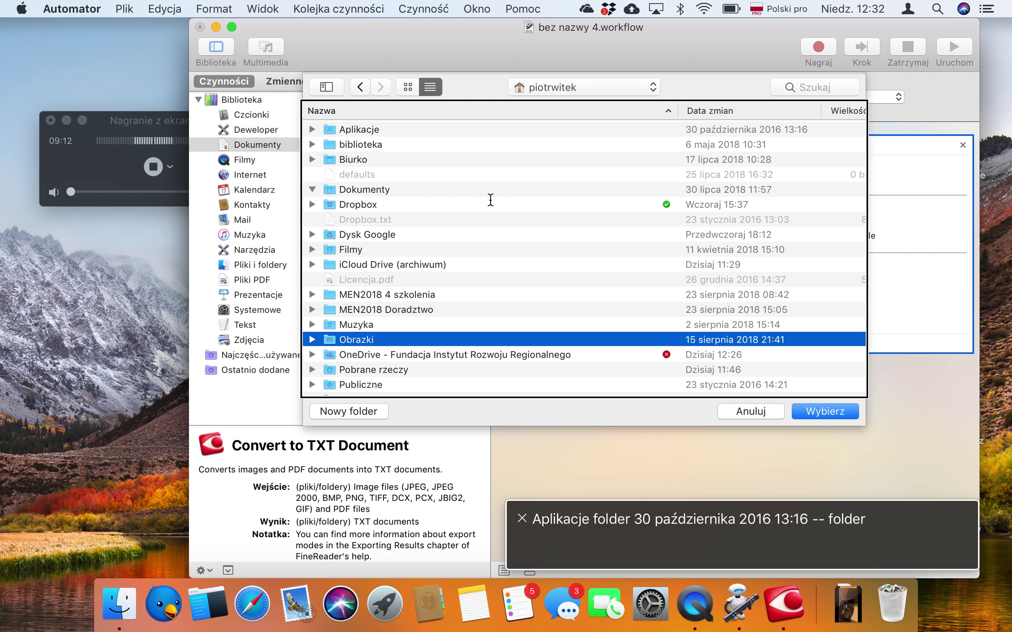
key("Down")
key("super+Down")
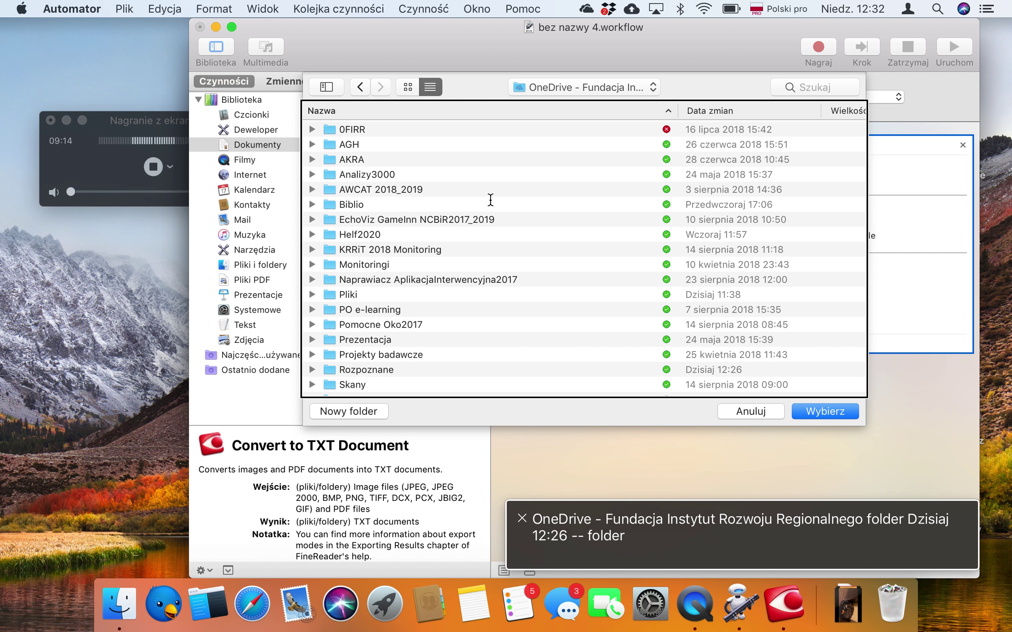
key("r")
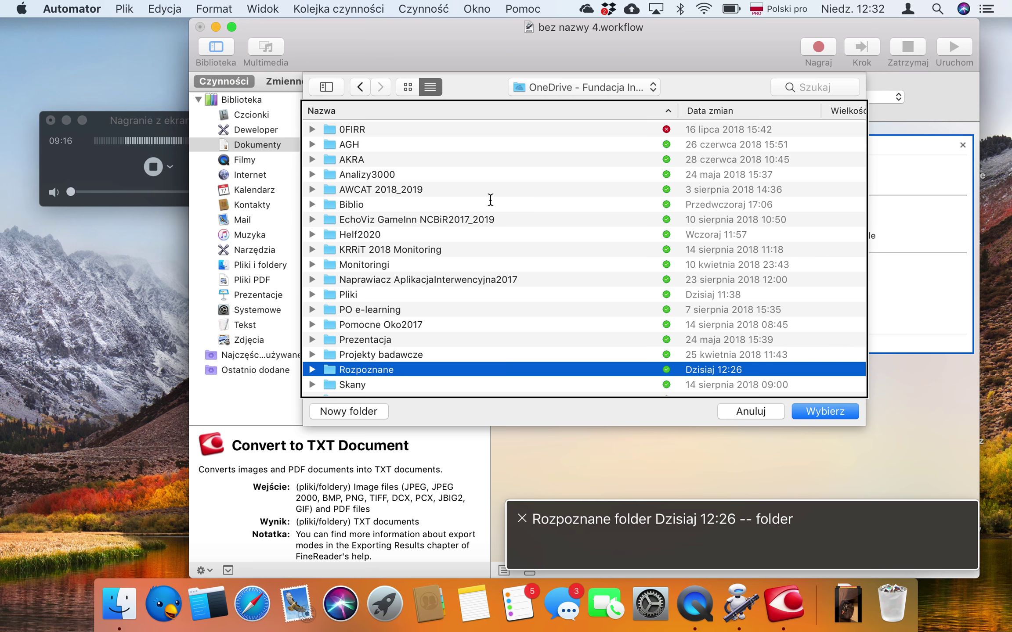
key("Return")
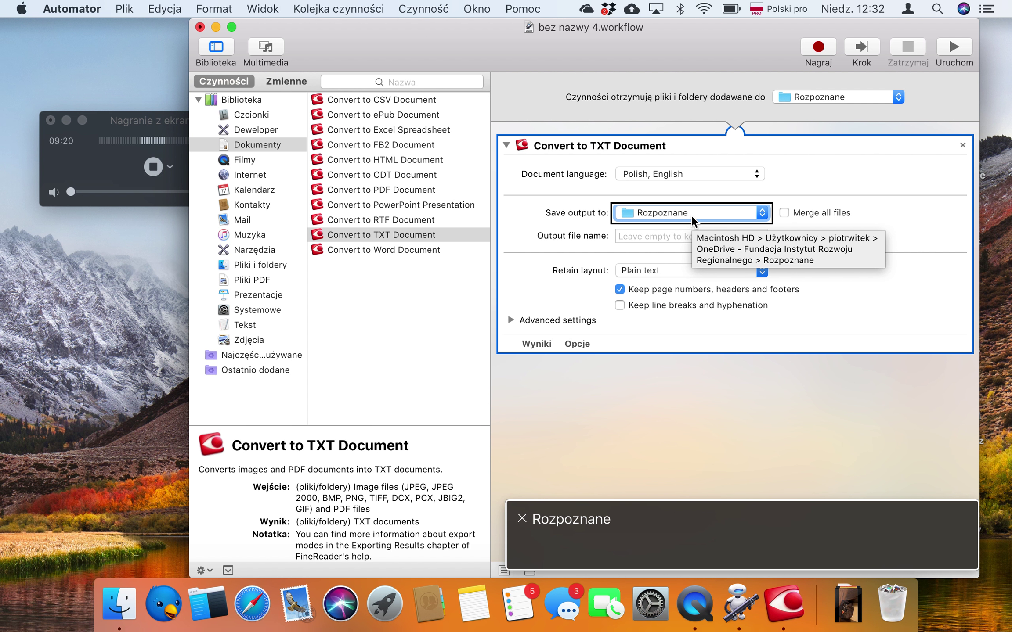
Return to the Convert to TXT Document action and check its "Save output to" folder.
key("shift+Tab")
key("Tab")
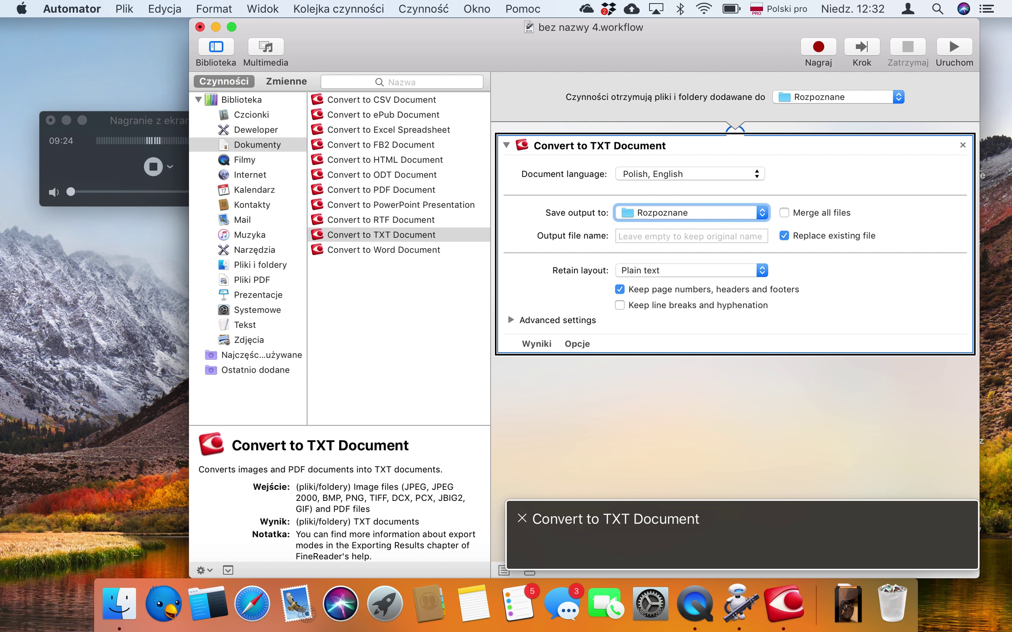
key("ctrl+alt+shift+Down")
key("ctrl+alt+Right")
key("ctrl+alt+Right")
key("ctrl+alt+Right")
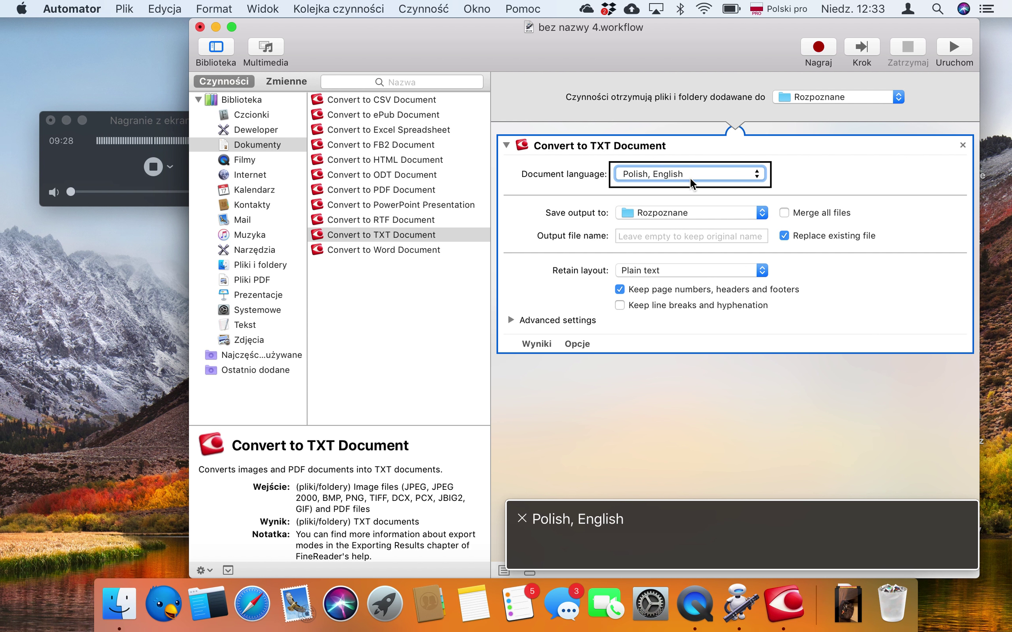
key("ctrl+alt+Right")
key("ctrl+alt+Right")
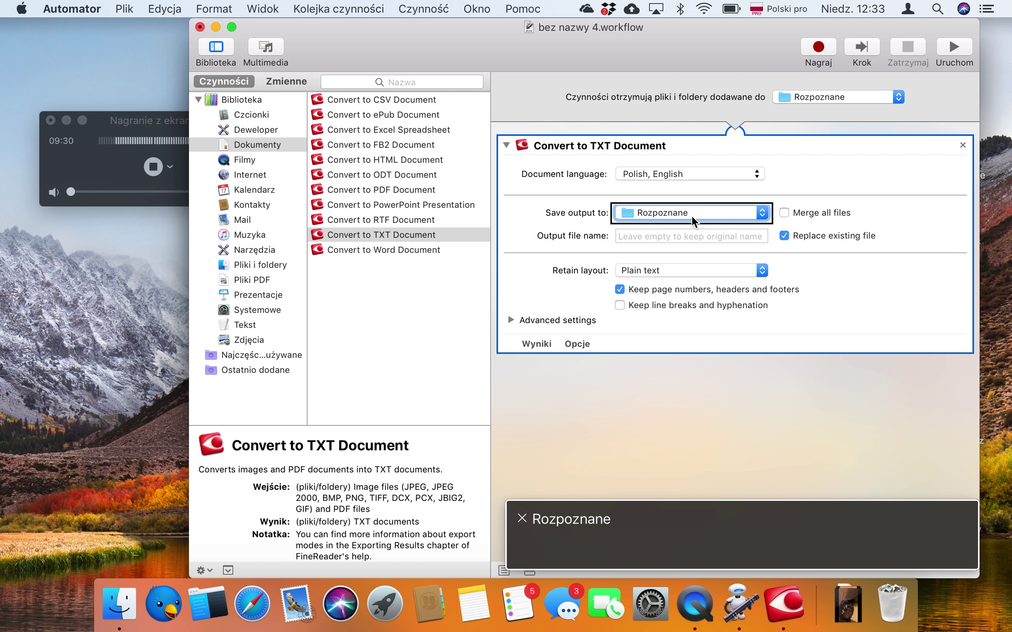
key("ctrl+alt+Left")
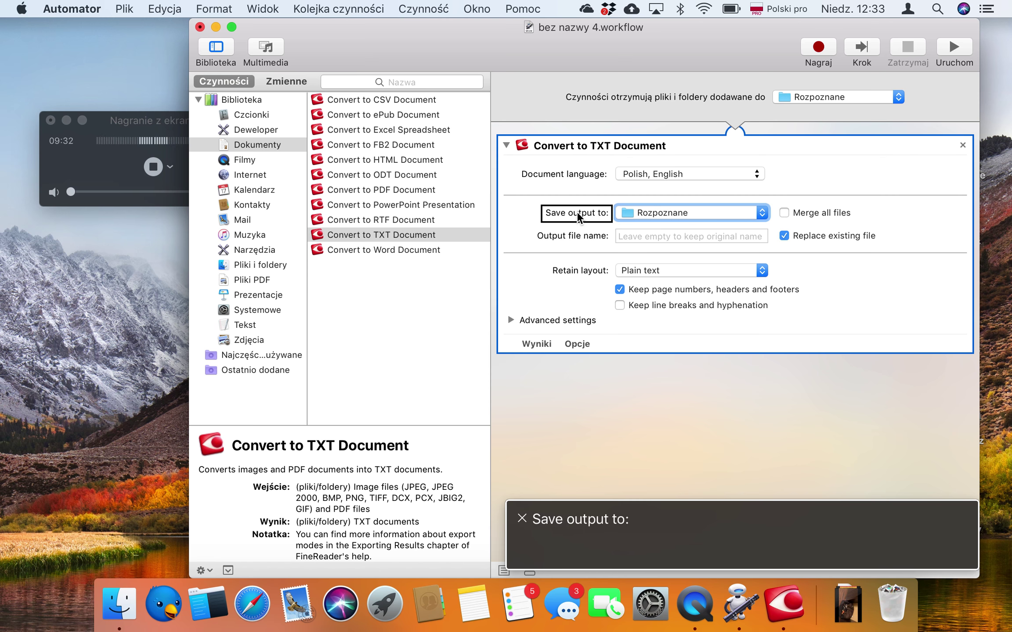
key("ctrl+alt+Right")
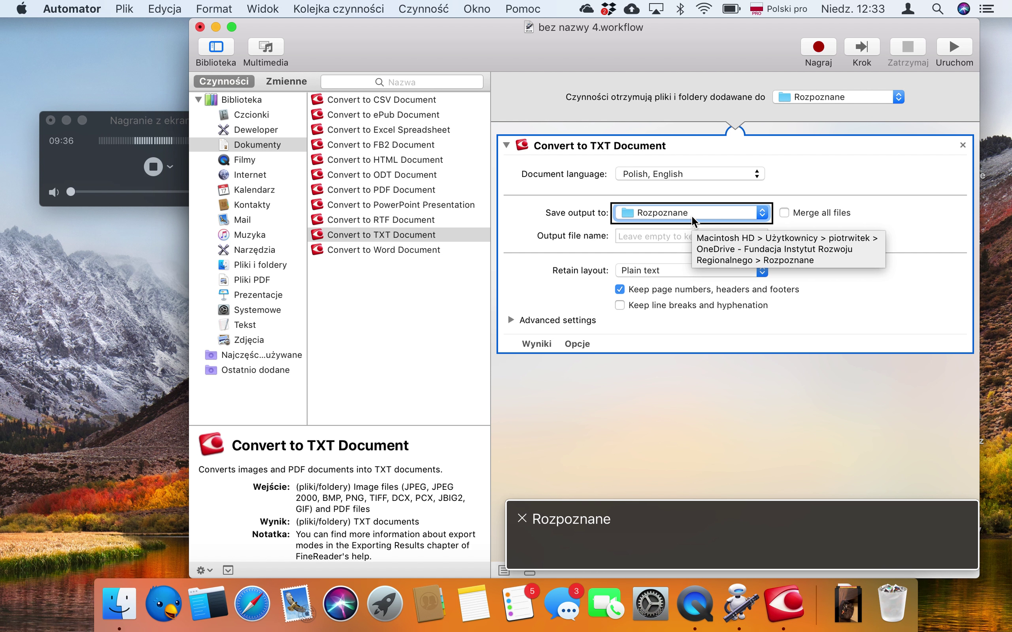
Set the Retain layout option of the Convert to TXT Document action to Formatted text.
key("ctrl+alt+Right")
key("ctrl+alt+Right")
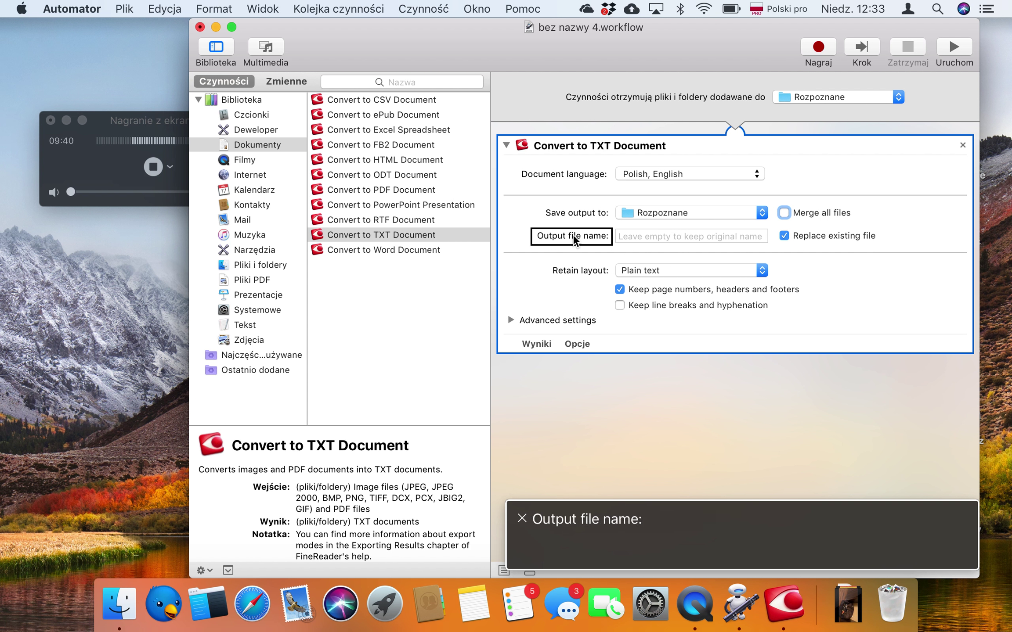
key("ctrl+alt+Right")
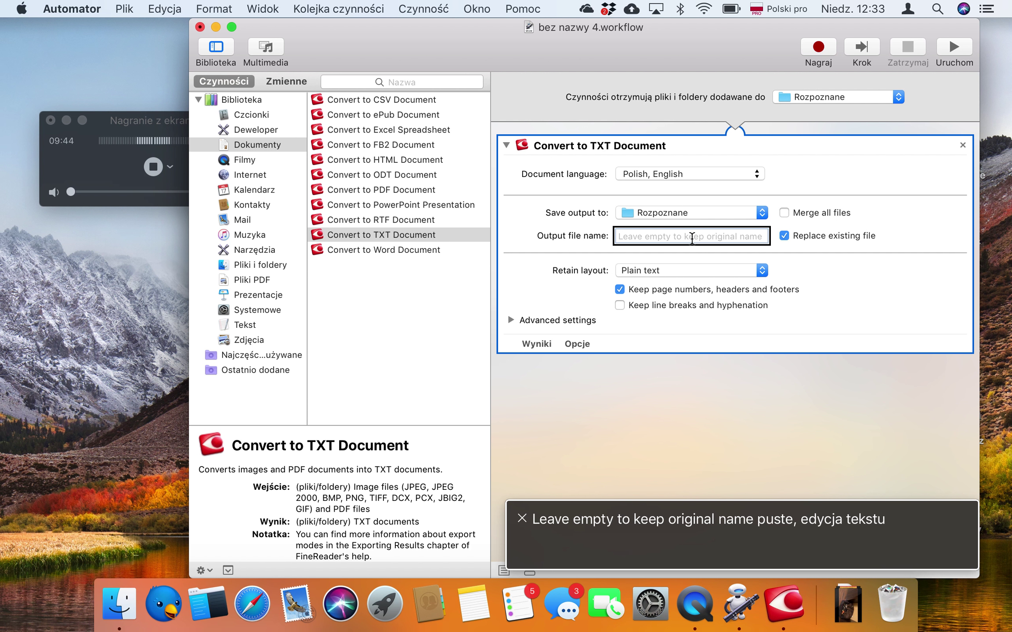
key("ctrl+alt+Right")
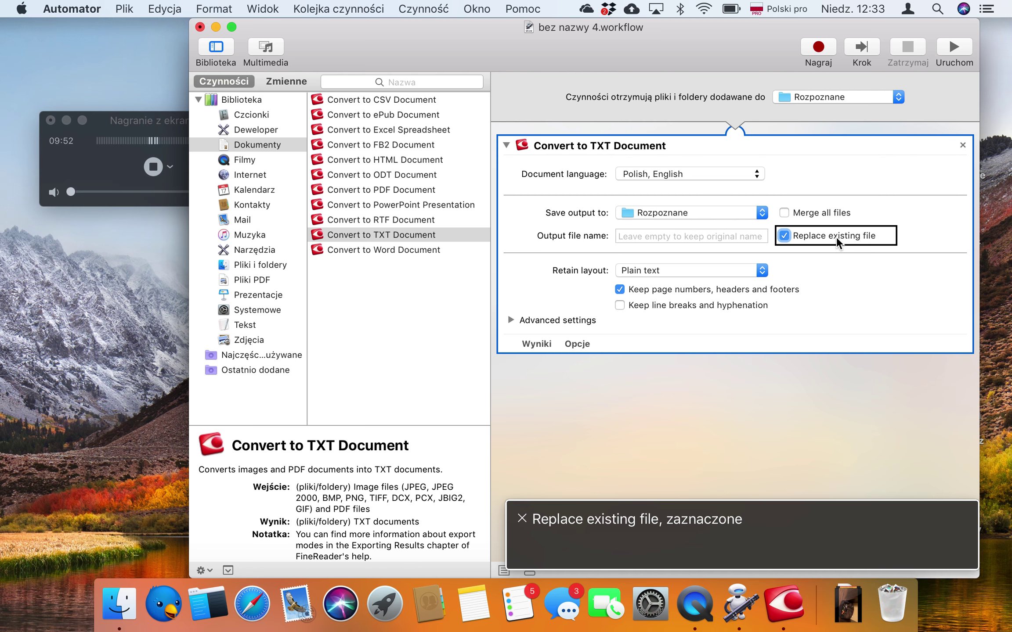
key("ctrl+alt+Right")
key("ctrl+alt+Right")
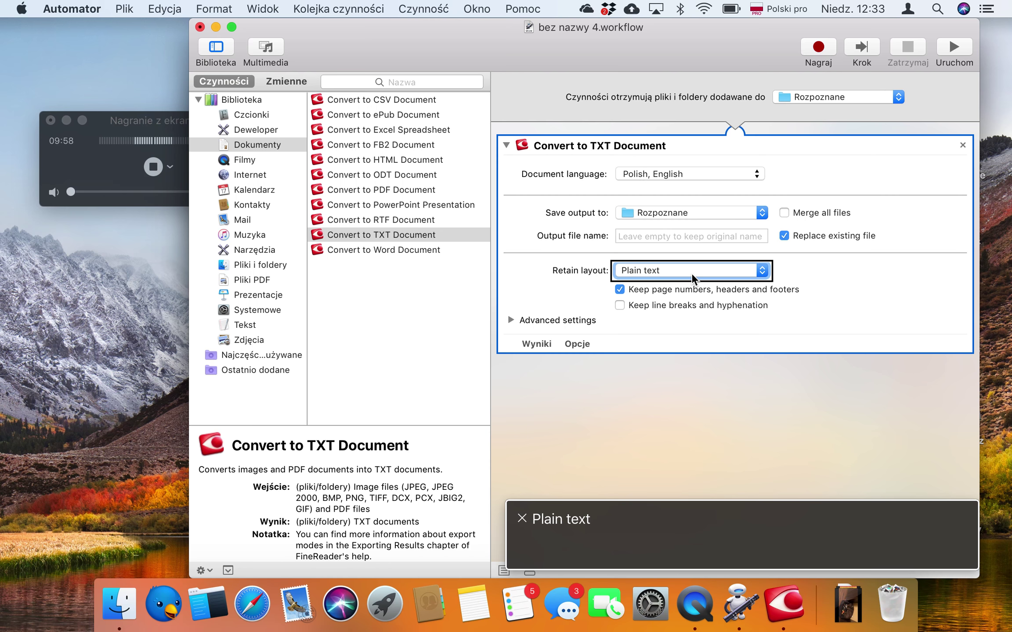
key("ctrl+alt+space")
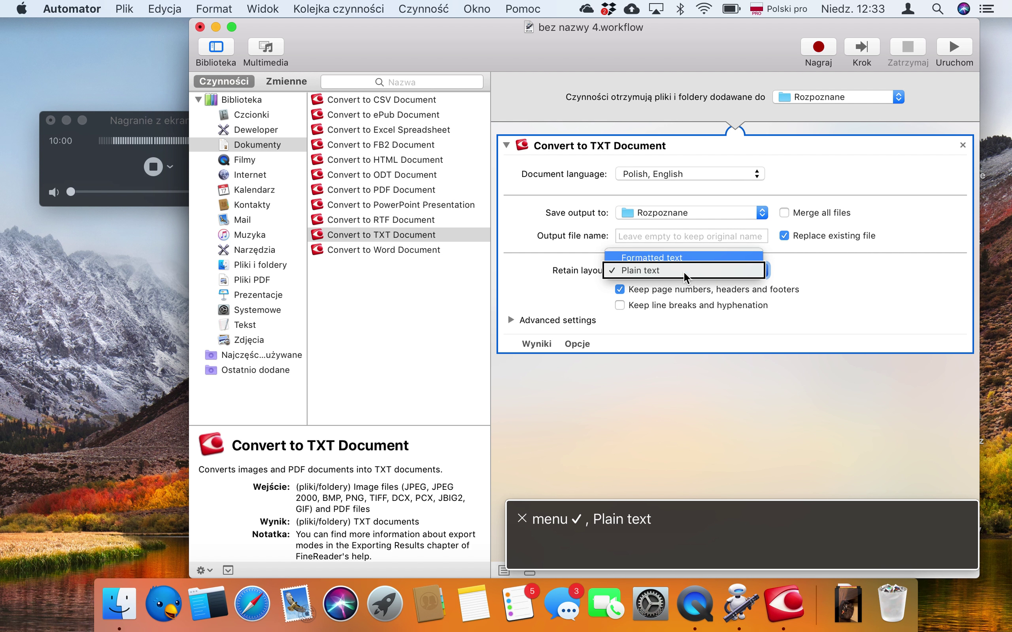
key("Up")
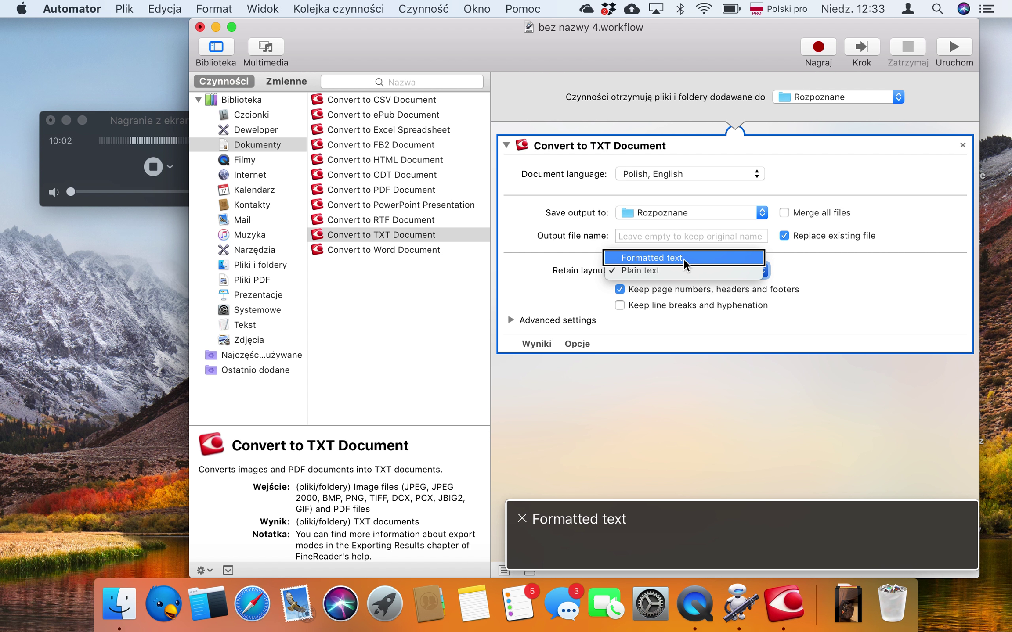
key("Down")
key("Up")
key("ctrl+alt+space")
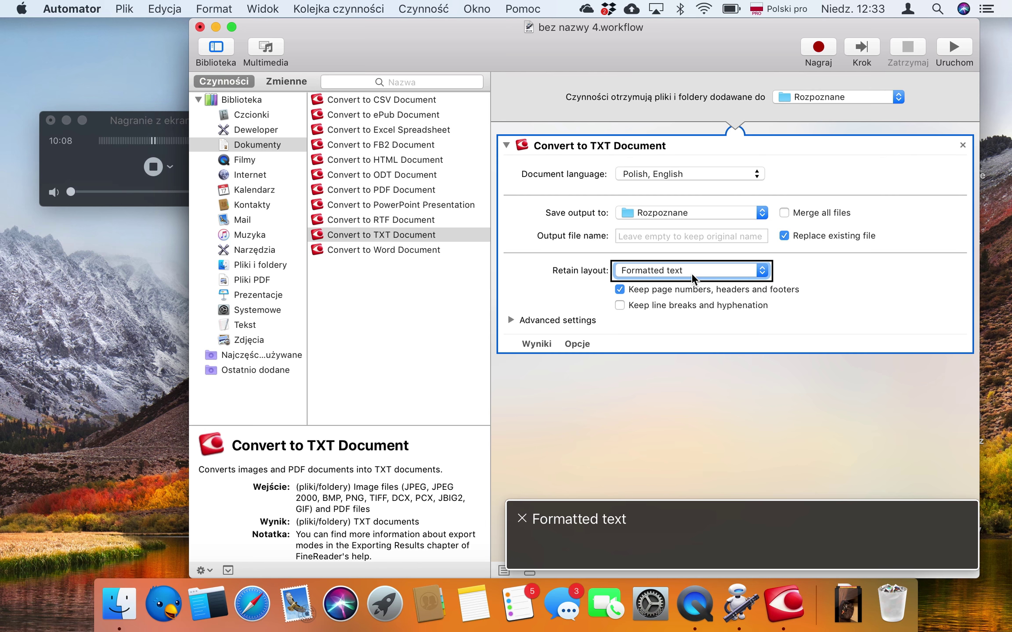
Review the remaining Convert to TXT Document options, including page numbers, line breaks, advanced settings, paragraph separation, page breaks and encoding.
key("ctrl+alt+Right")
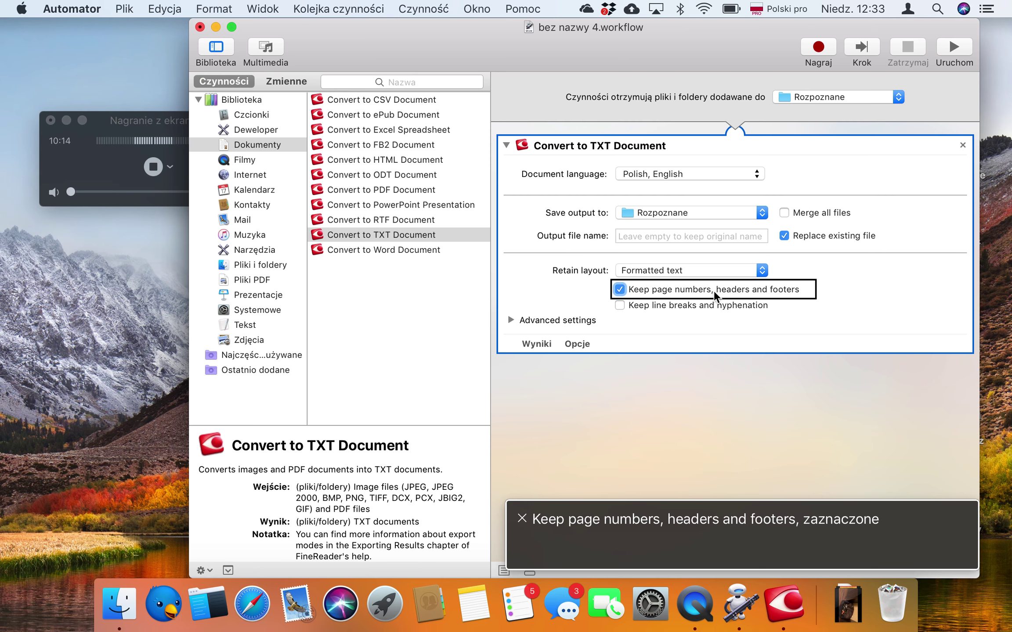
key("ctrl+alt+Right")
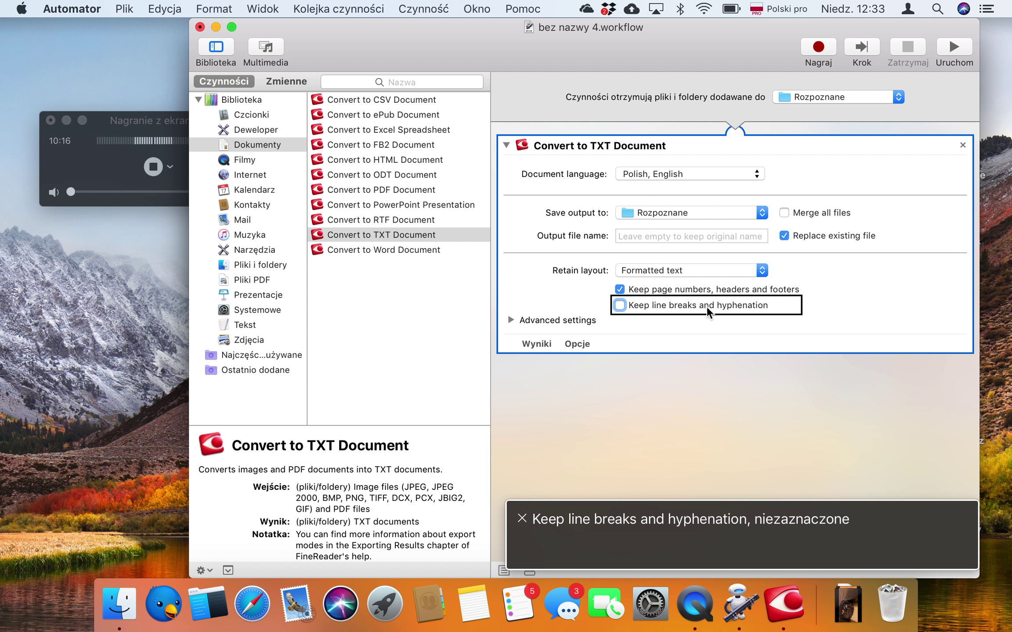
key("ctrl+alt+Right")
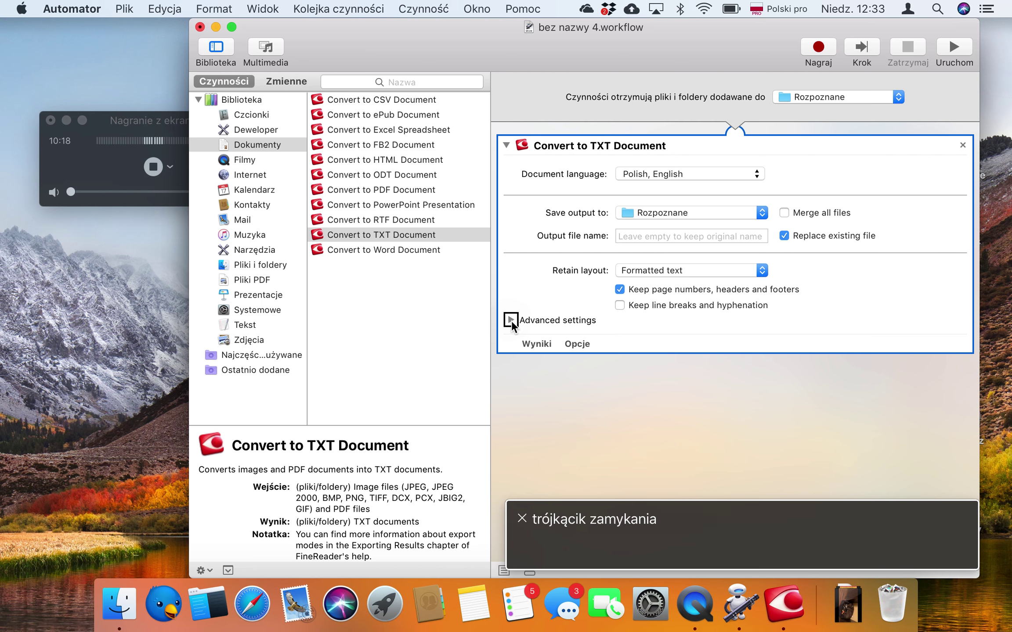
key("ctrl+alt+Right")
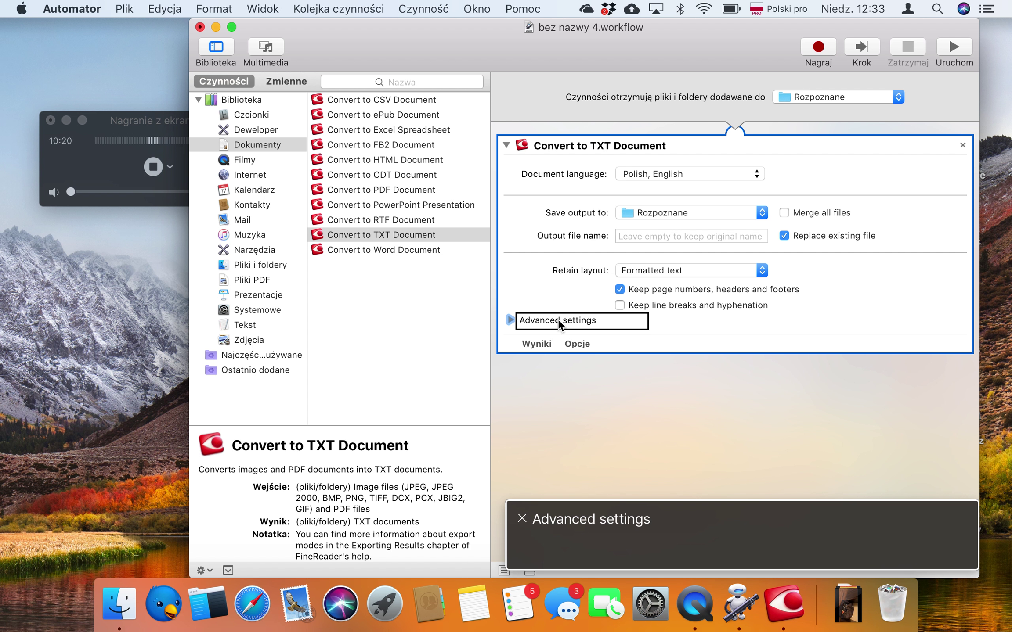
key("ctrl+alt+Right")
key("ctrl+alt+Right")
key("ctrl+alt+Right")
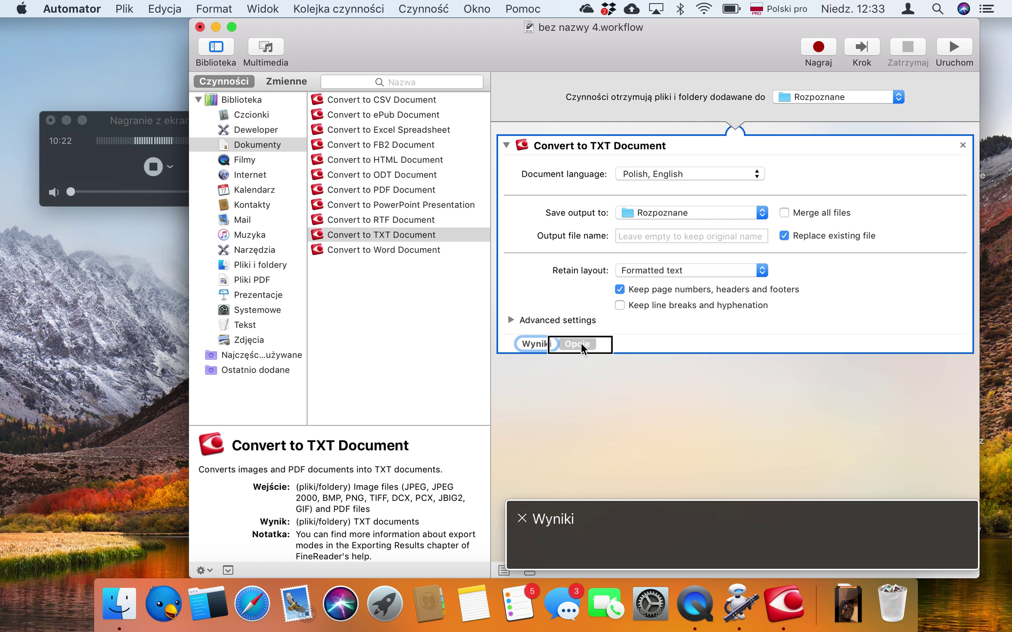
key("ctrl+alt+Right")
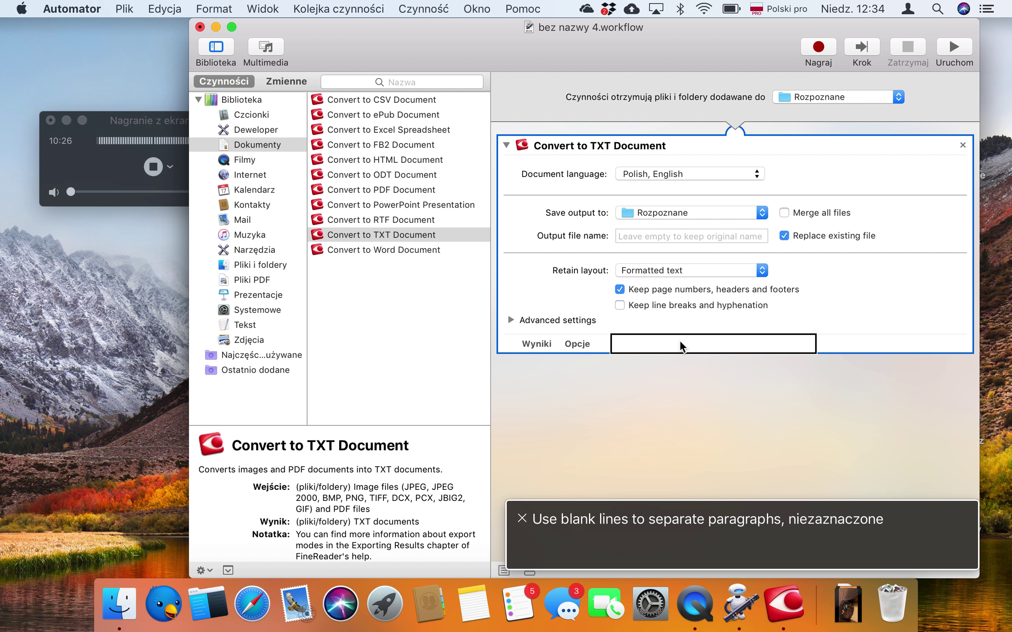
key("ctrl+alt+Right")
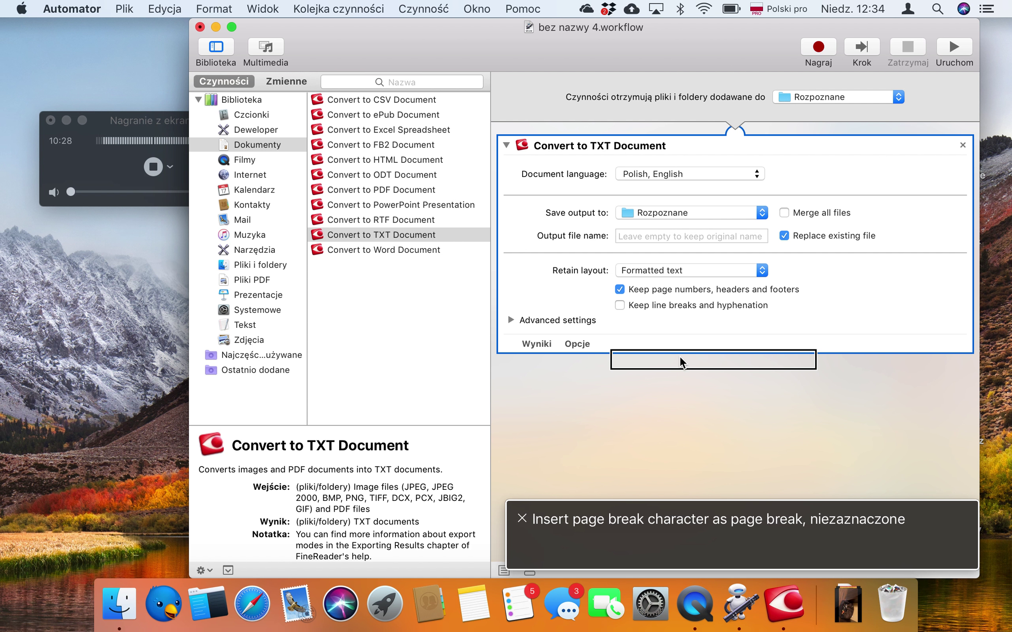
key("ctrl+alt+Right")
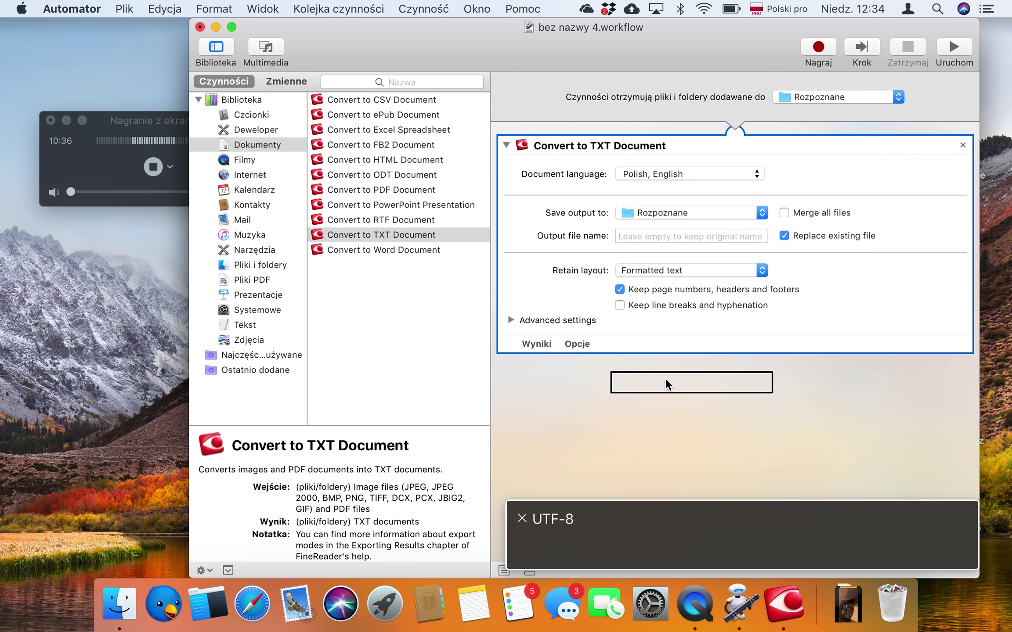
key("ctrl+alt+shift+Up")
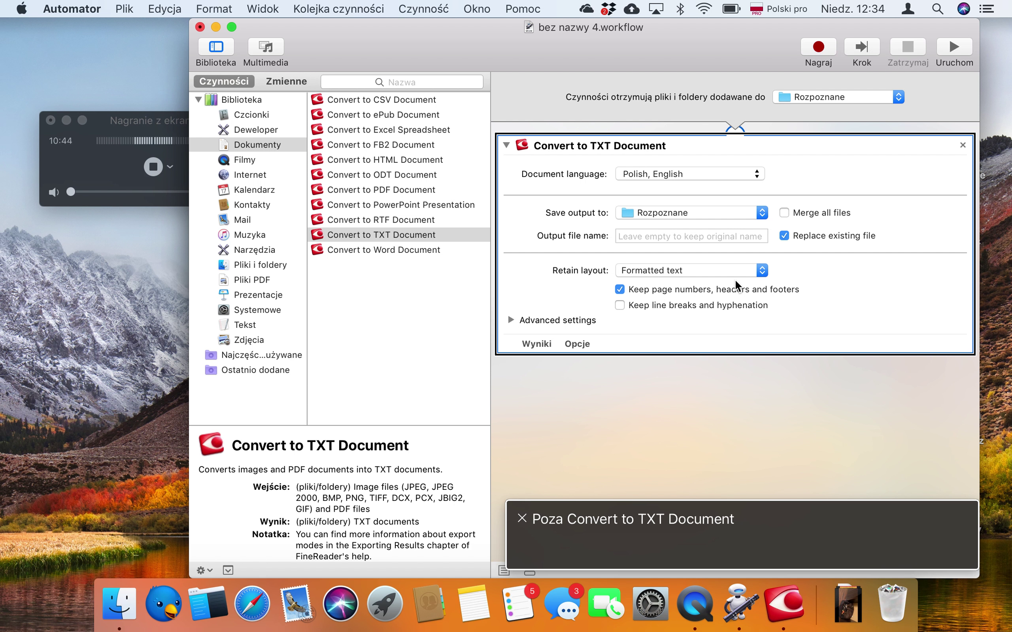
Save the folder action as Rozpoznawanie_Skanow.
key("super+s")
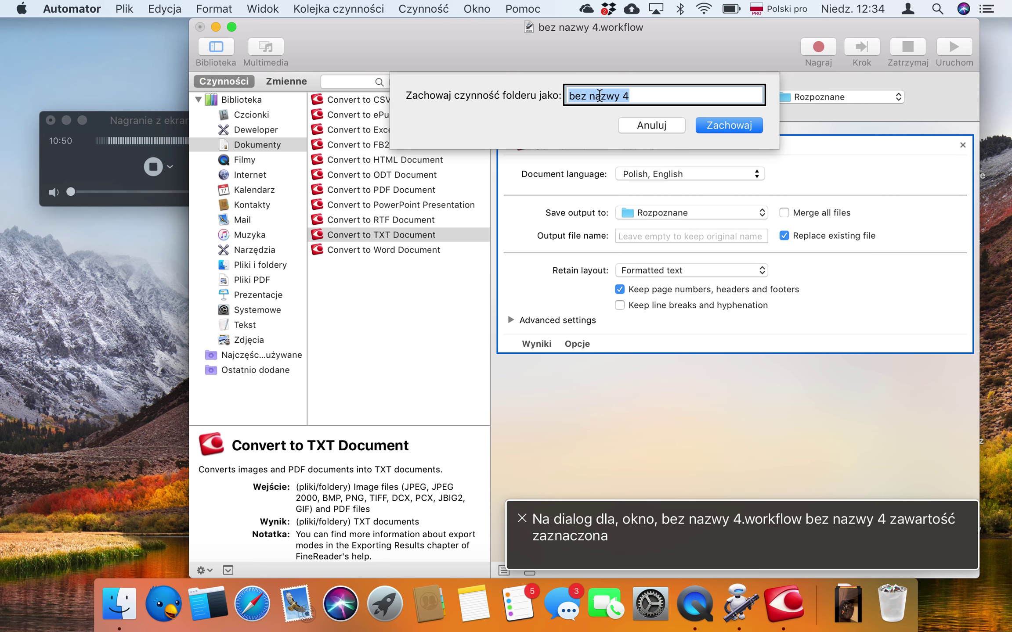
type("R")
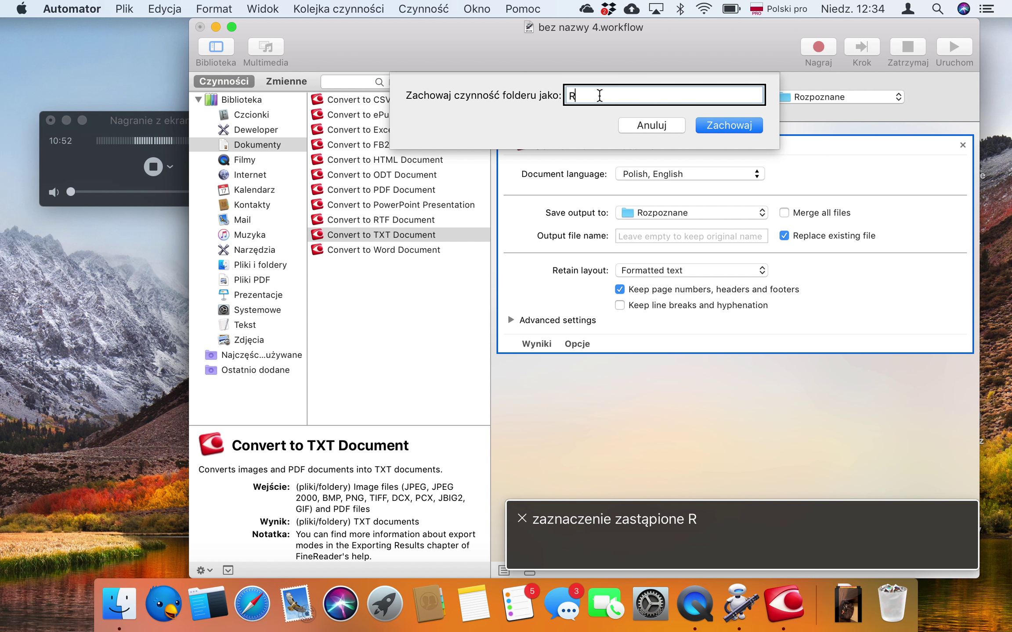
type("ozpoznawanie")
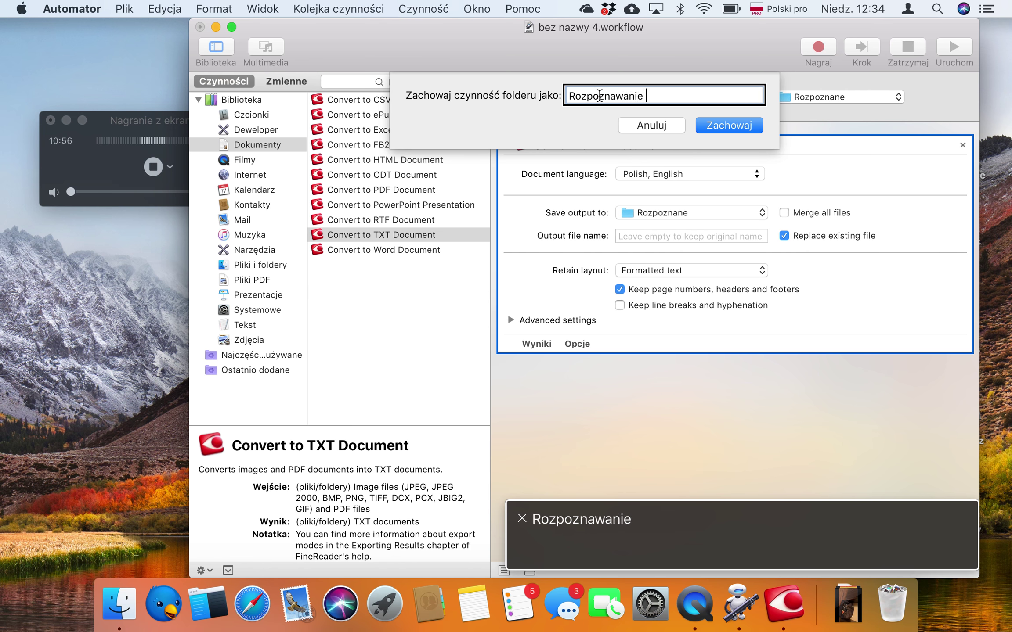
type(" _Skanow")
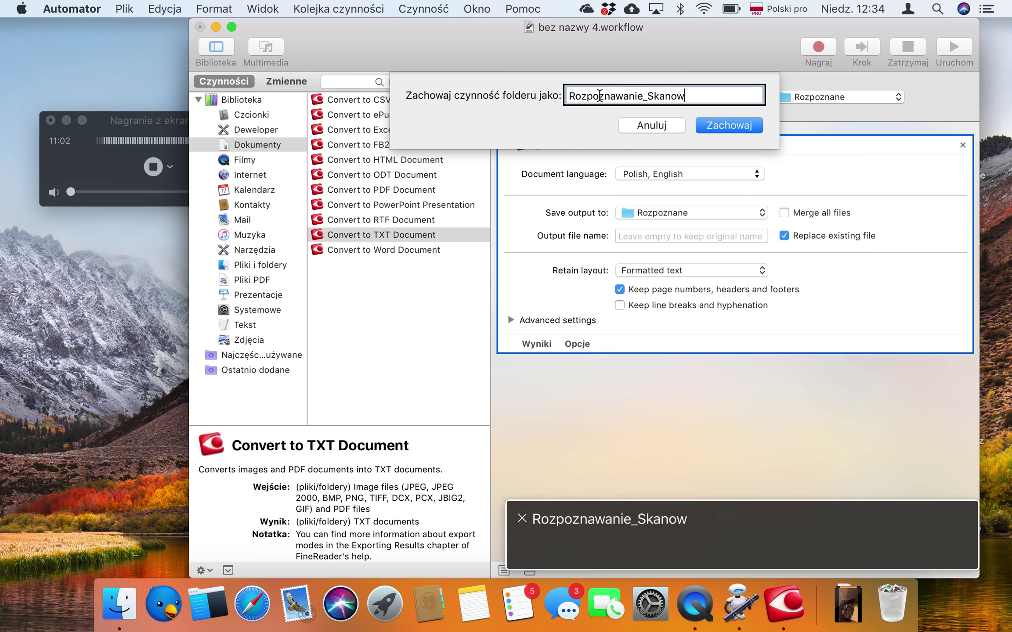
key("Return")
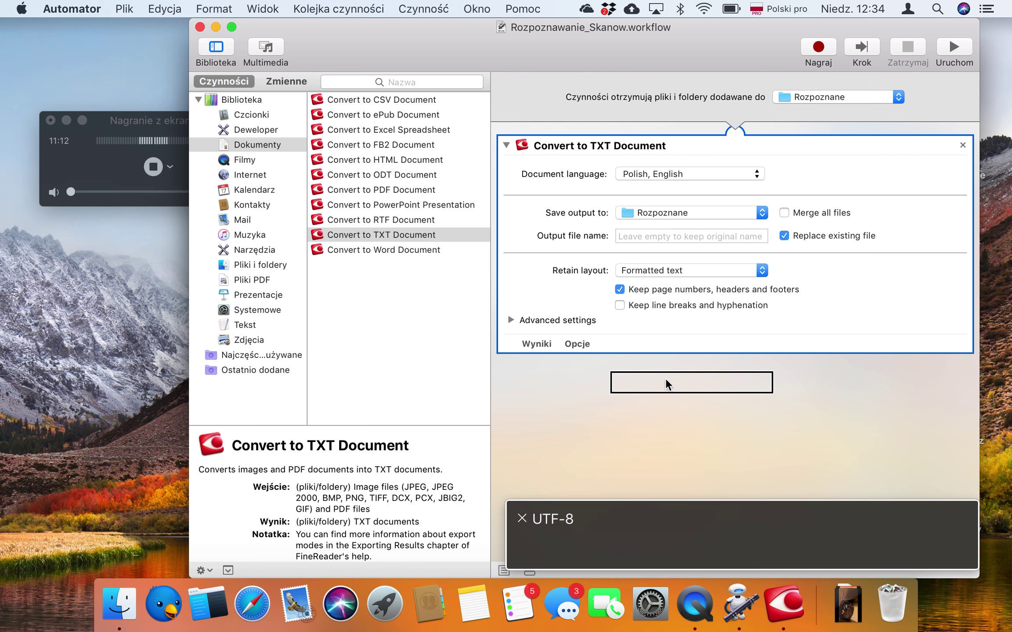
Switch to Finder and select the Rozpoznane folder inside "OneDrive - Fundacja Instytut Rozwoju Regionalnego" in the home folder.
key("super+Tab")
key("super+Tab")
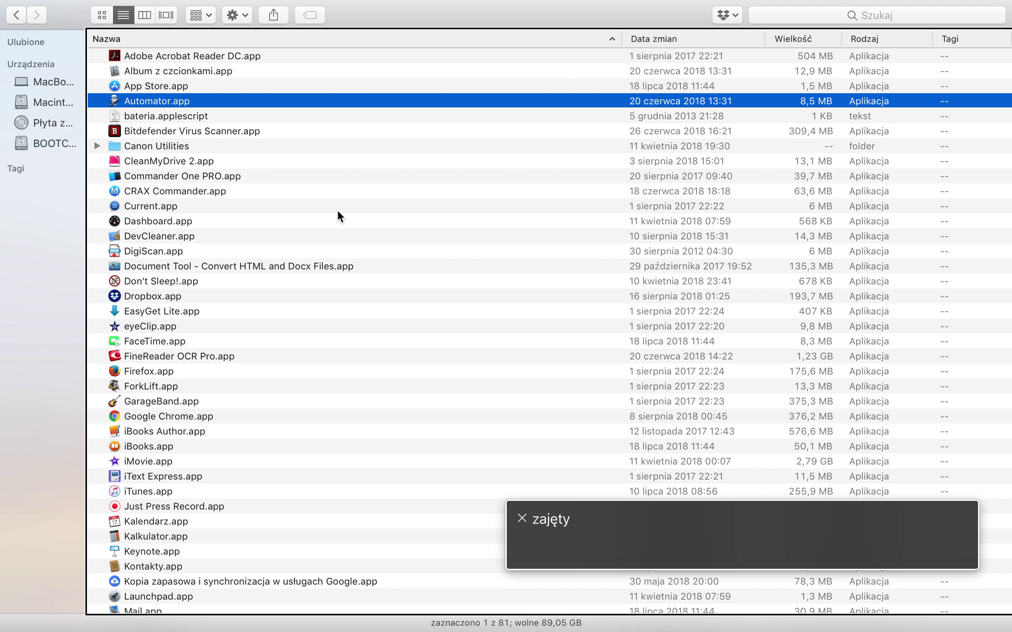
key("super+shift+h")
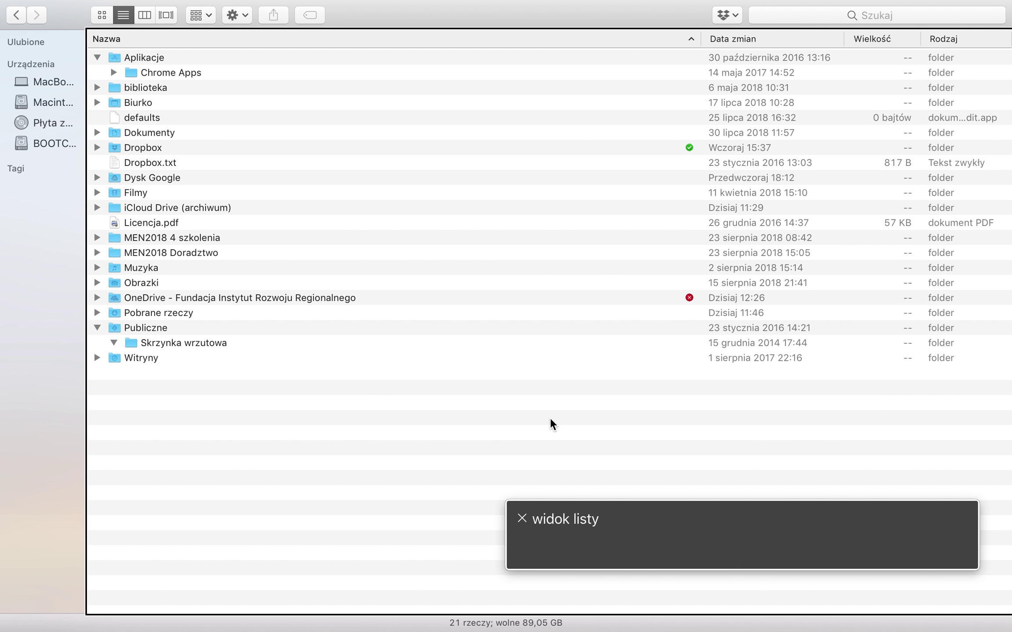
key("o")
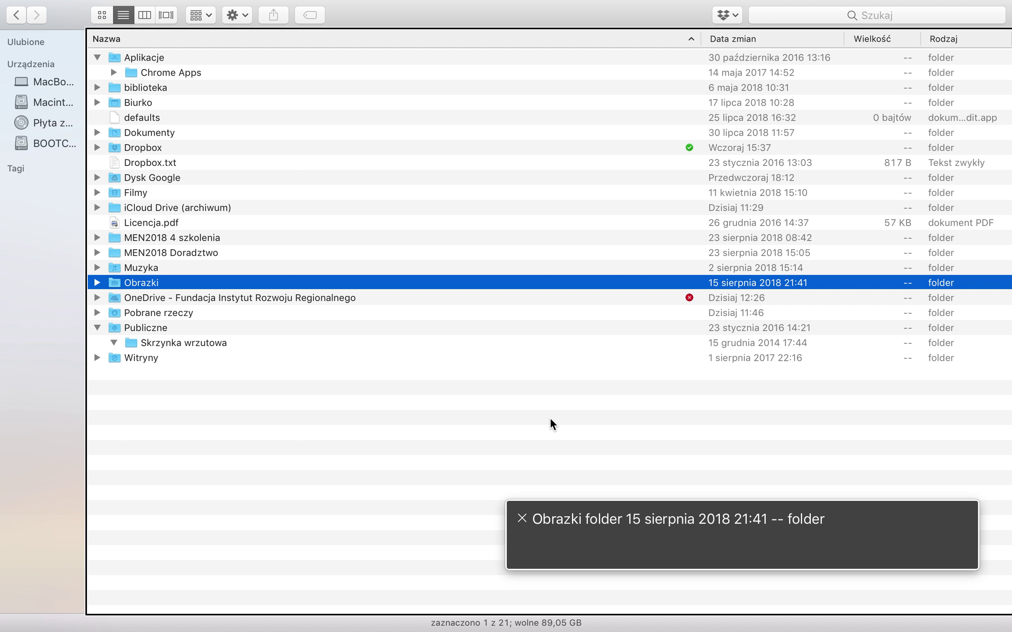
key("n")
key("super+Down")
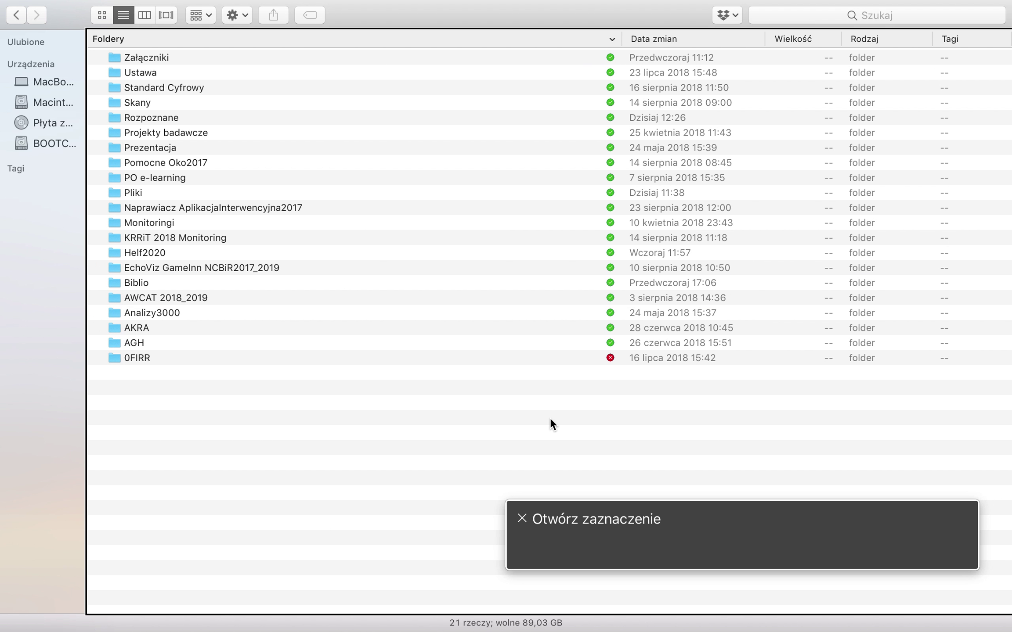
key("r")
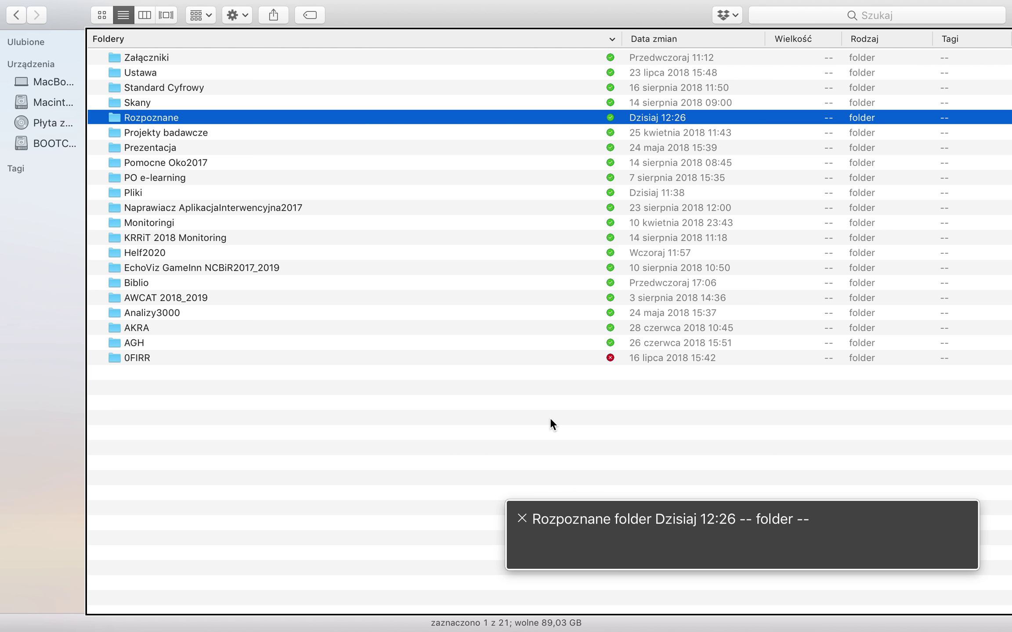
Look through the commands available for the Rozpoznane folder for a folder action entry, keeping the folder selected.
key("ctrl+alt+shift+m")
key("Down")
key("Up")
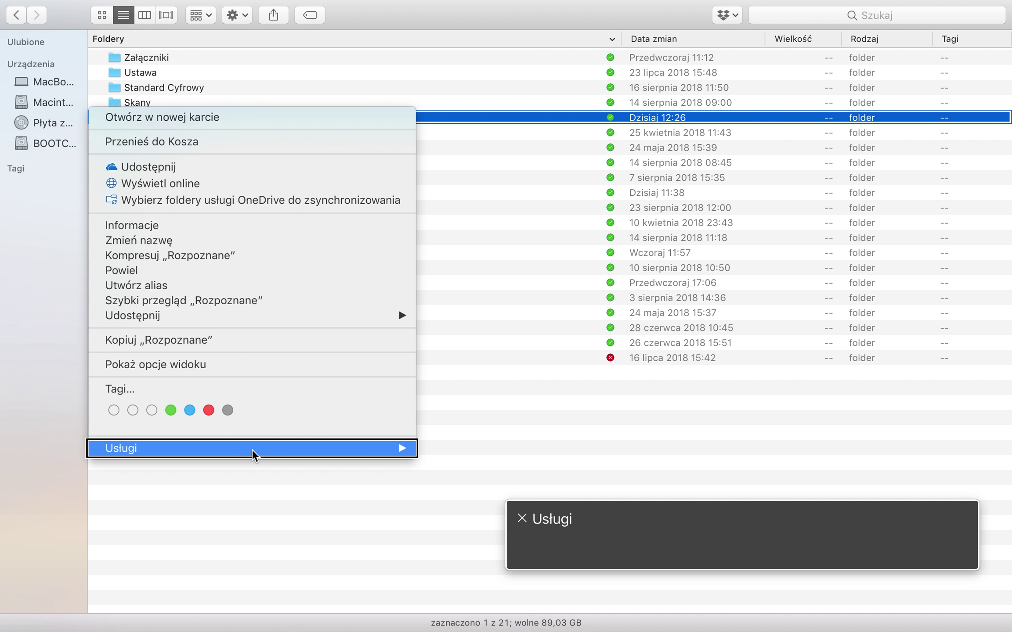
key("Up")
key("Up")
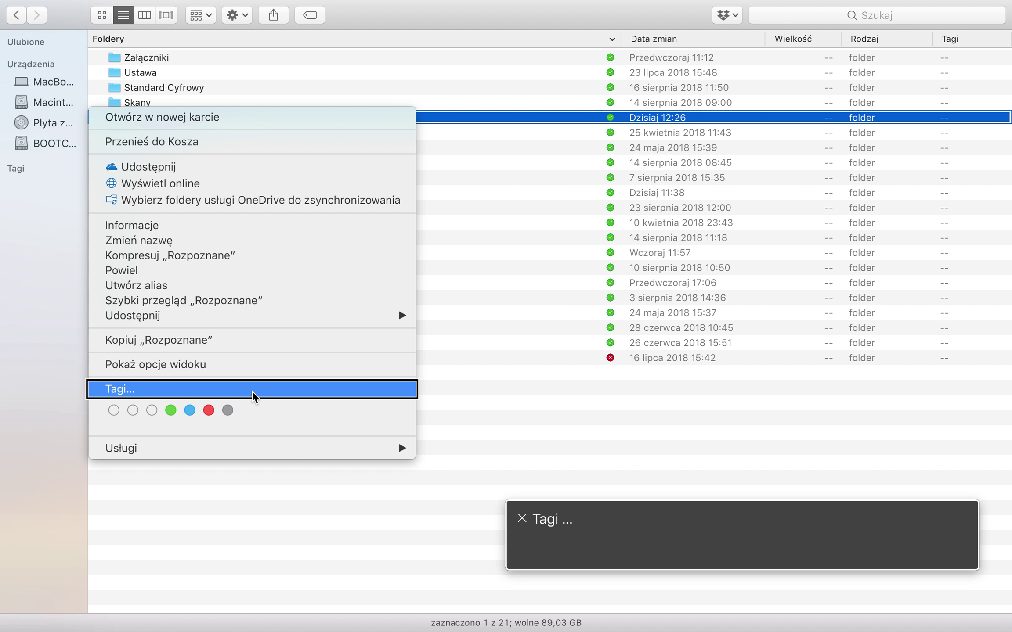
key("Up")
key("Up")
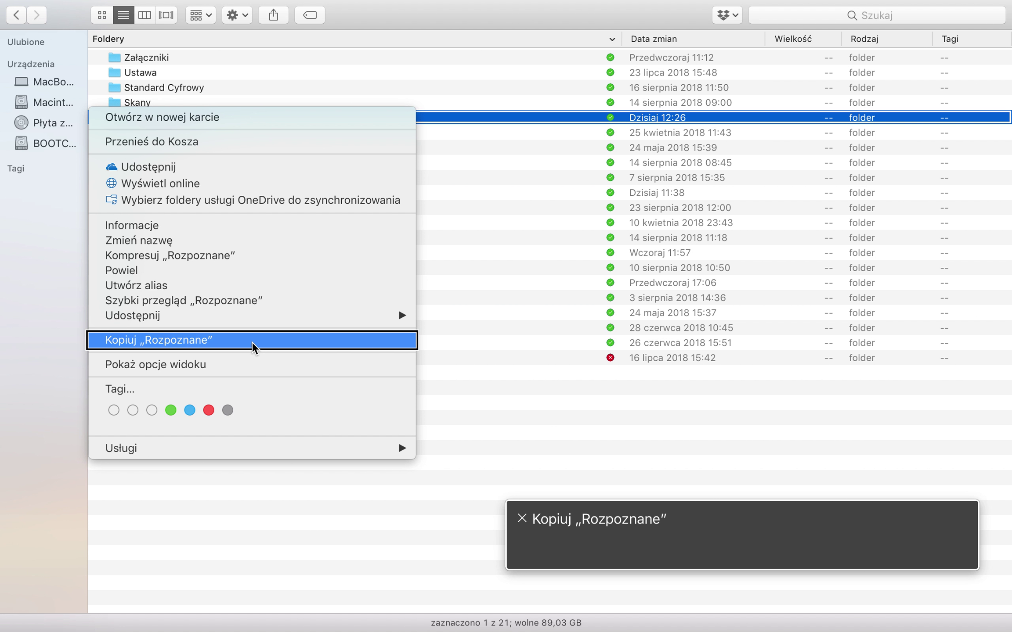
key("Up")
key("Up")
key("Up")
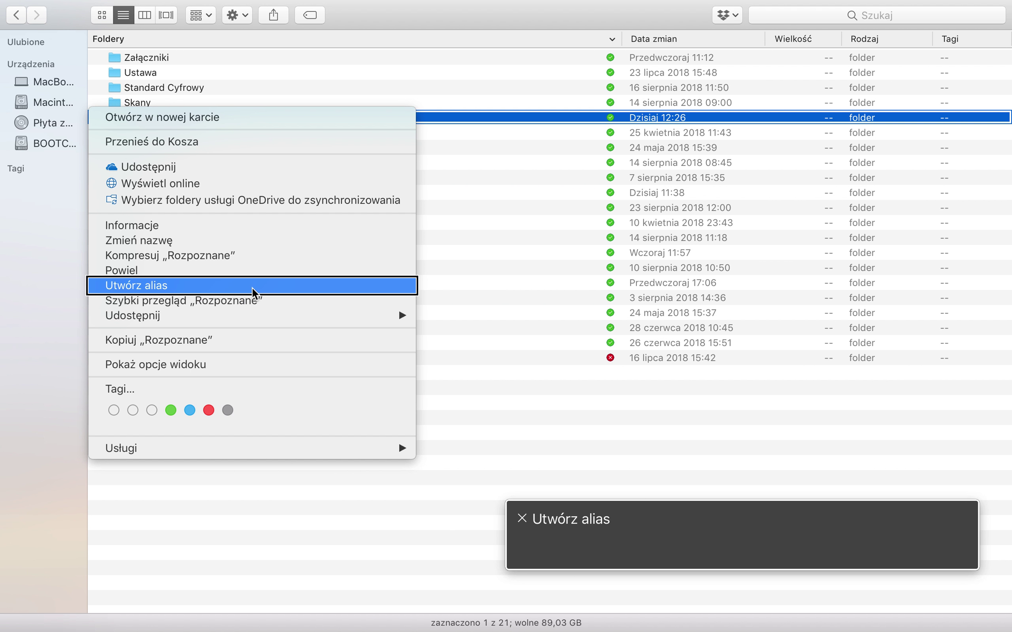
key("Up")
key("Up")
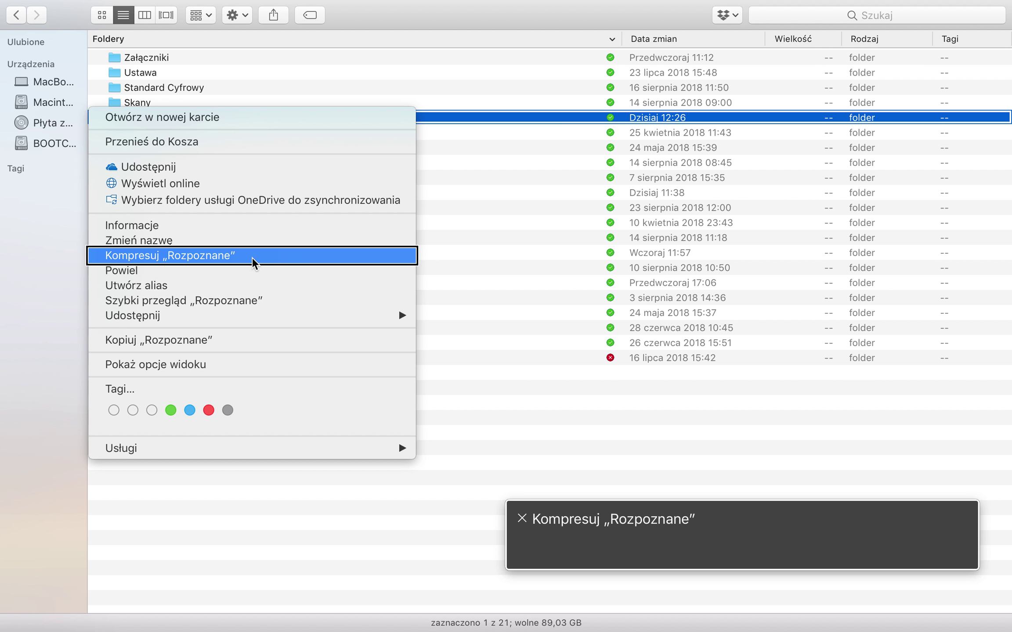
key("Up")
key("Up")
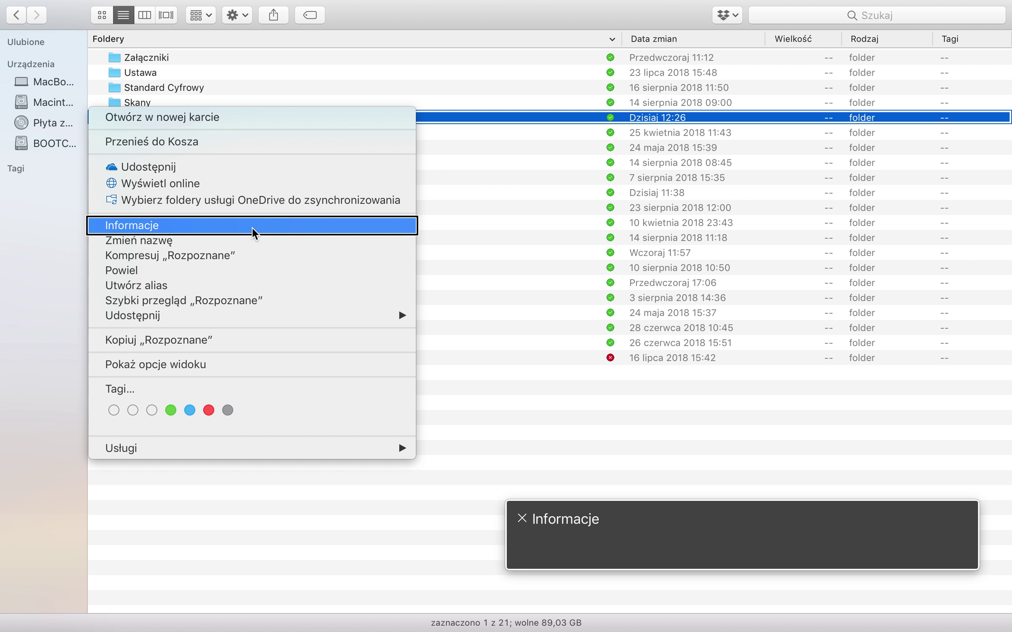
key("Up")
key("Up")
key("Up")
key("Up")
key("Up")
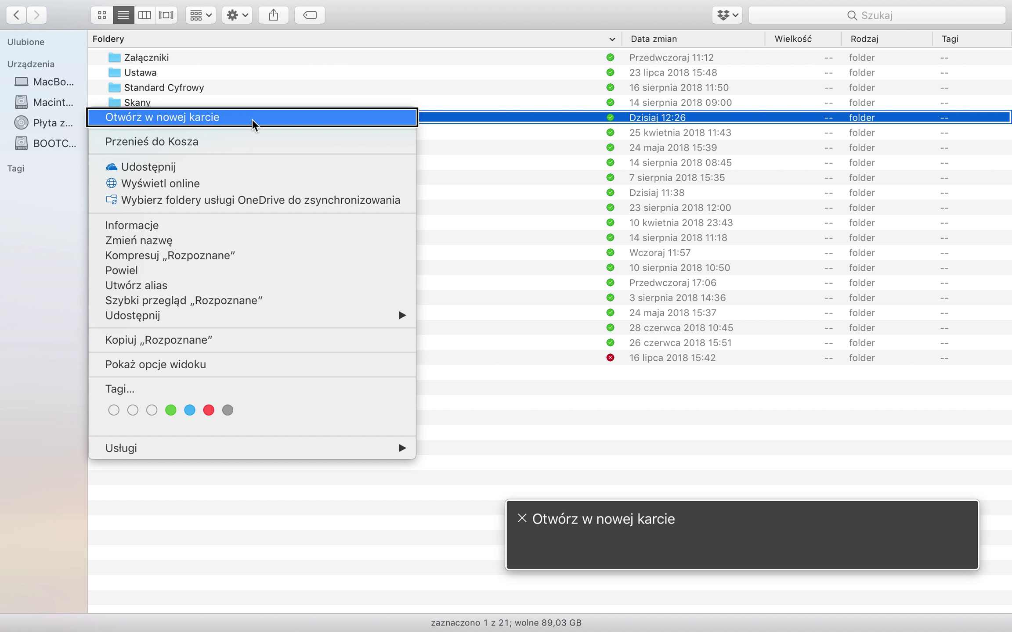
key("Up")
key("Up")
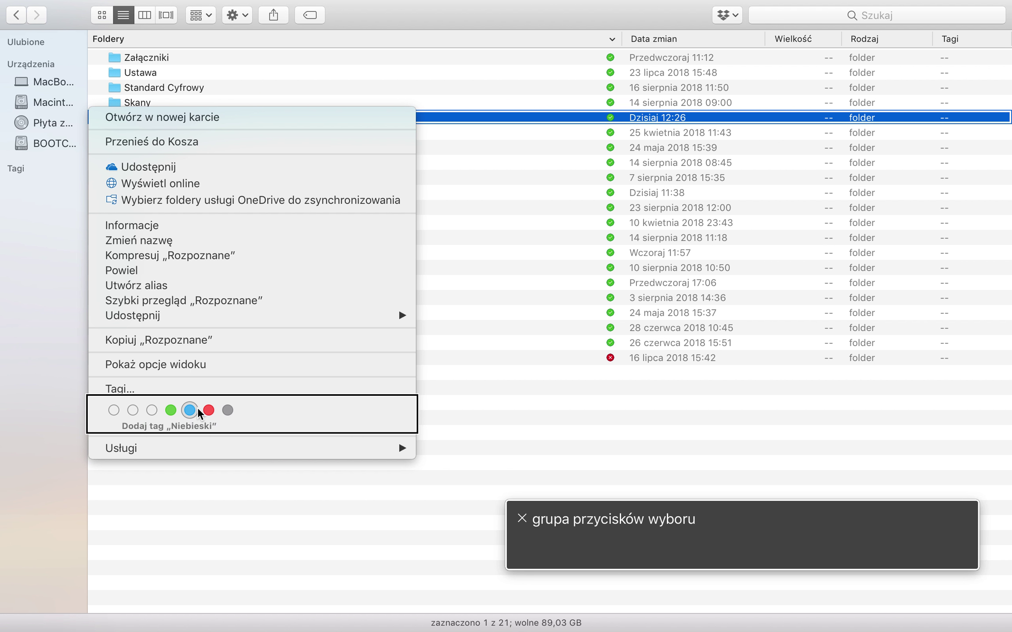
key("Up")
key("Down")
key("Down")
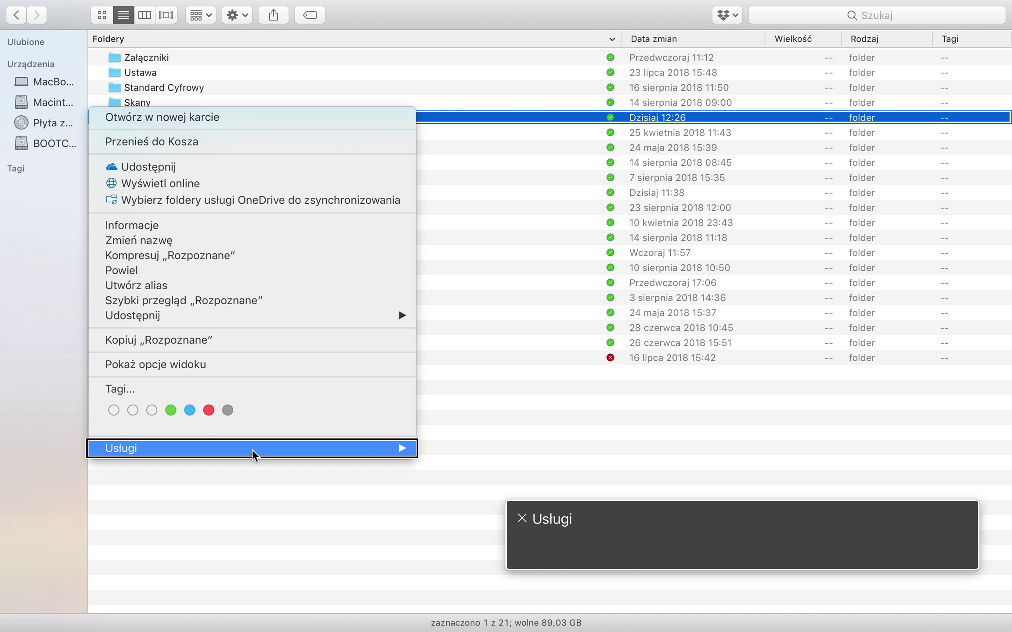
key("Escape")
key("Up")
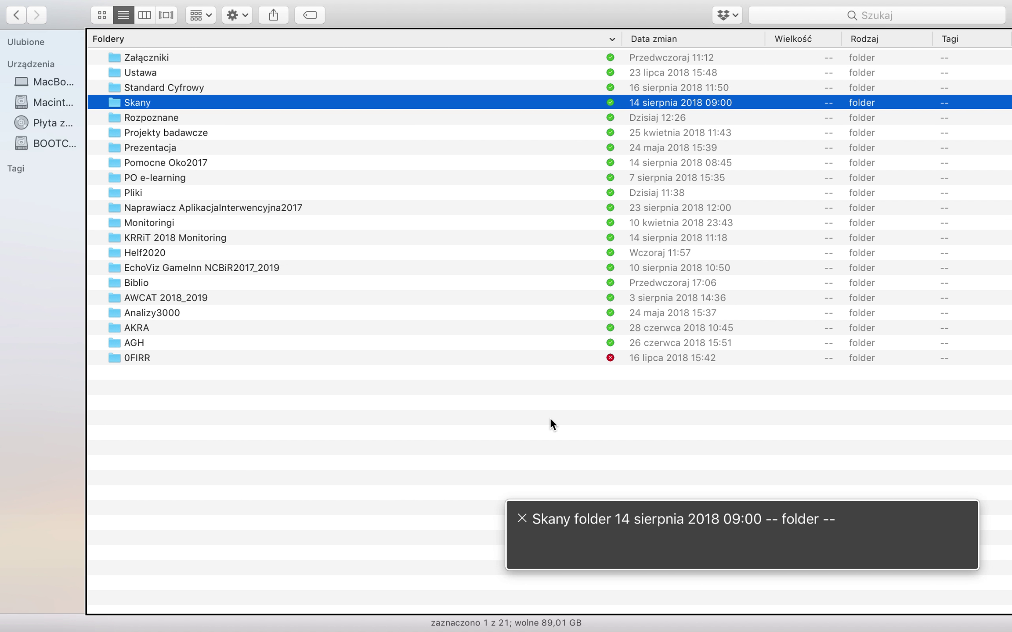
key("Down")
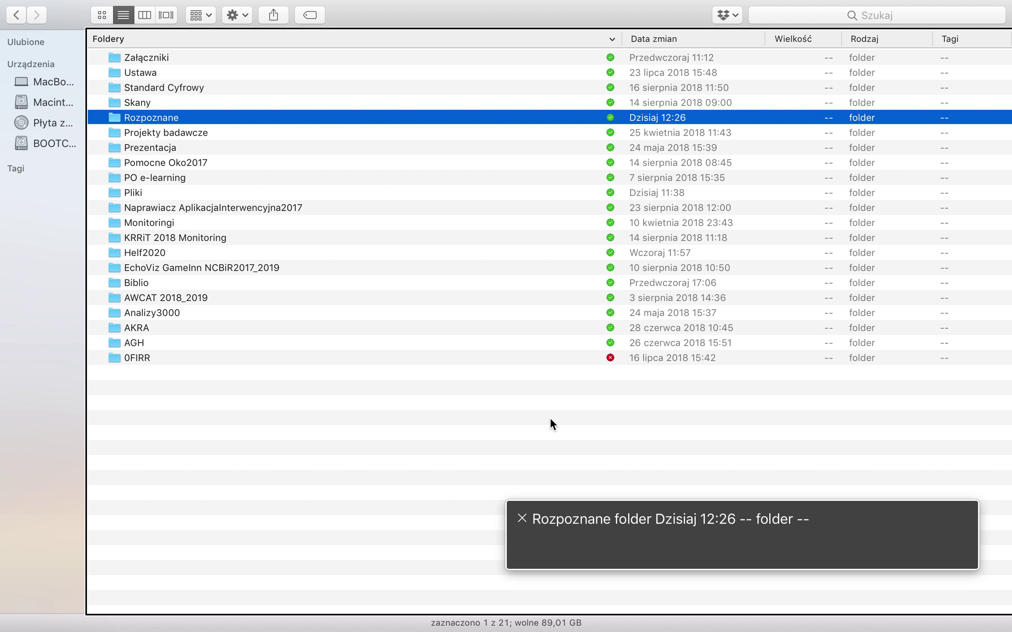
Examine the Rozpoznane folder's context commands from moving to the trash through to services for anything related to folder actions.
key("ctrl+alt+shift+m")
key("Down")
key("Down")
key("Down")
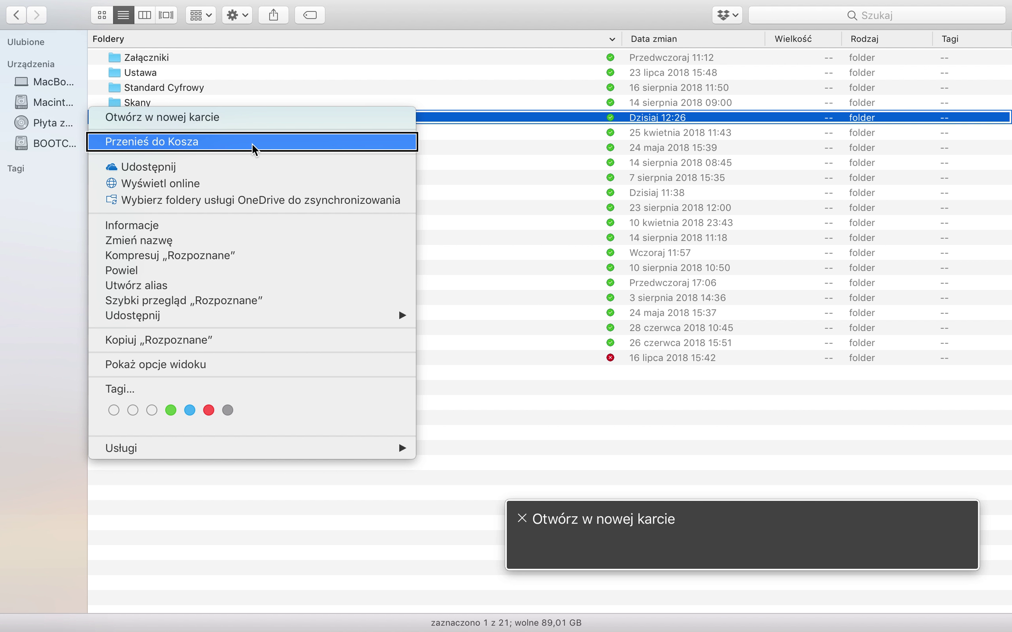
key("Down")
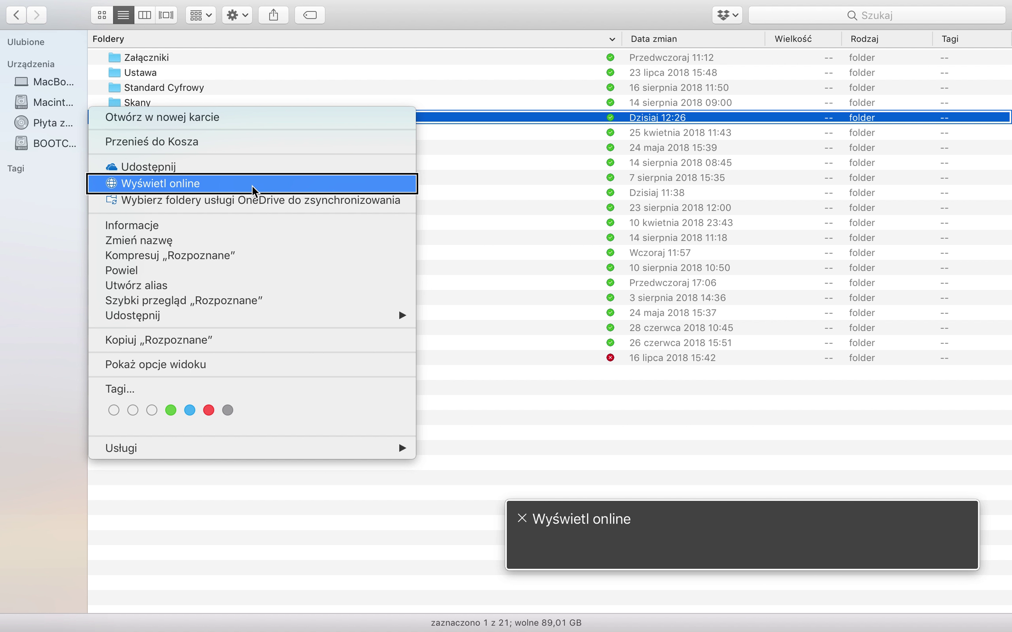
key("Down")
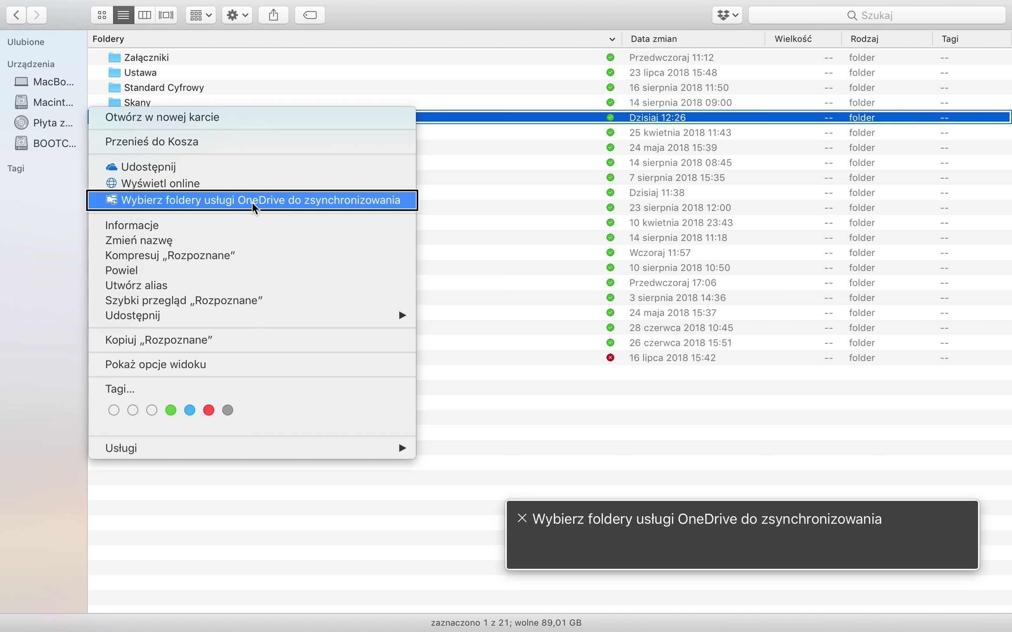
key("Down")
key("Down")
key("Down")
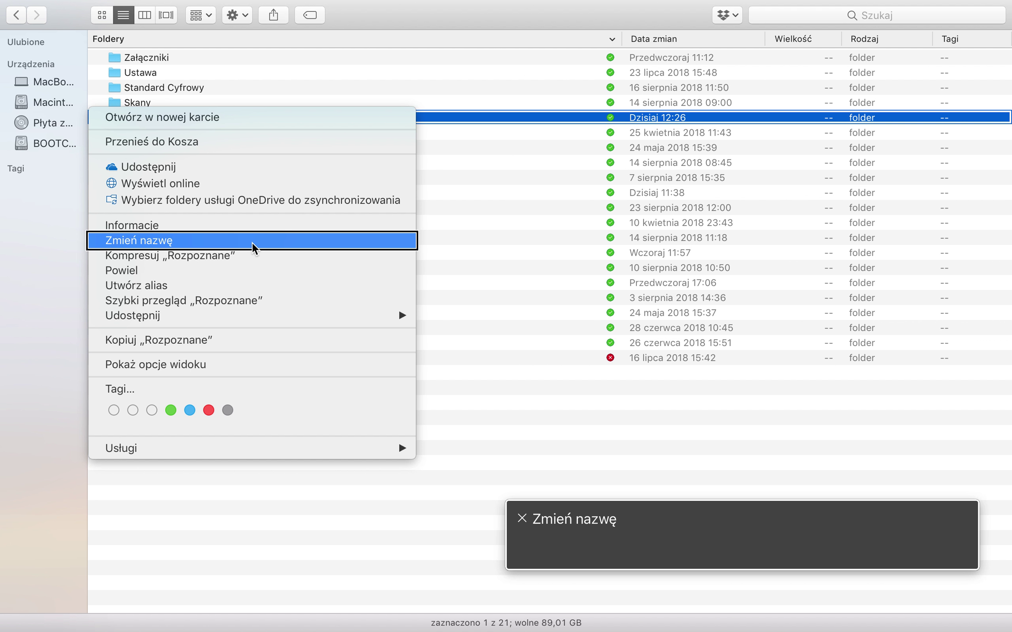
key("Down")
key("Down")
key("Down")
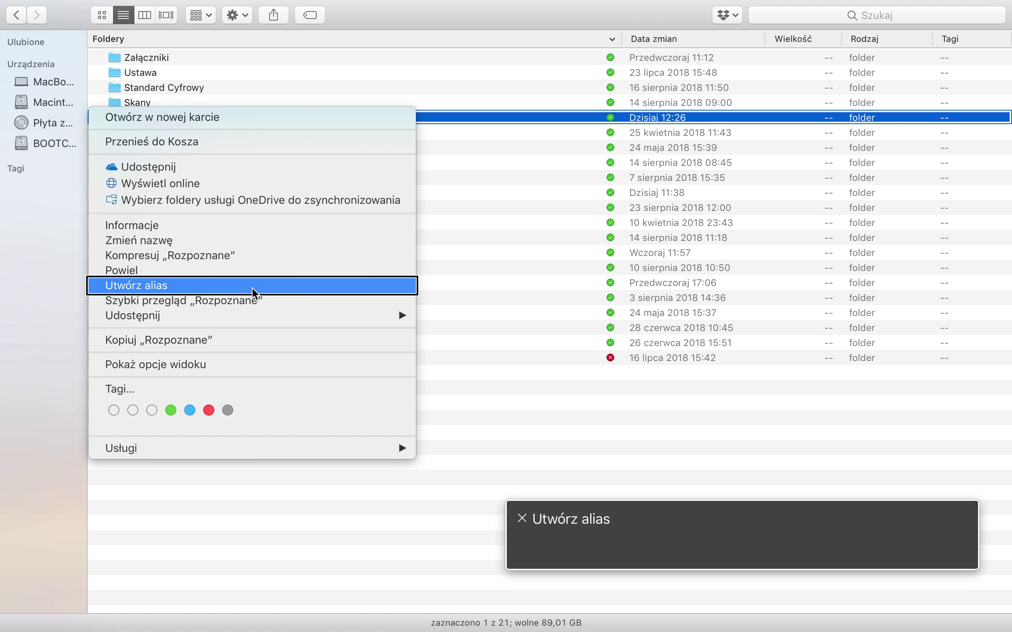
key("Down")
key("Down")
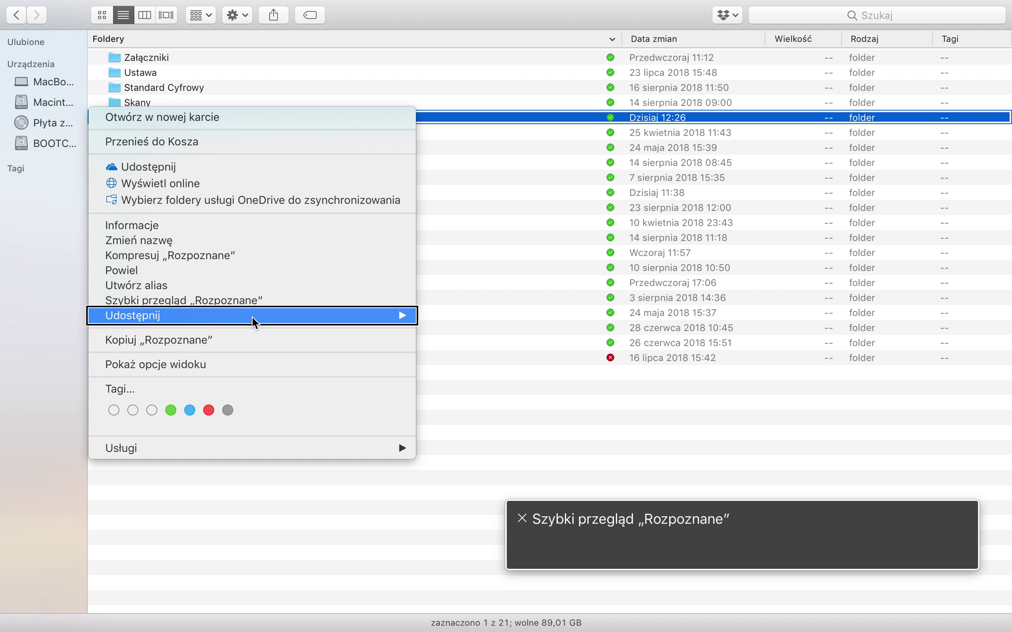
key("Down")
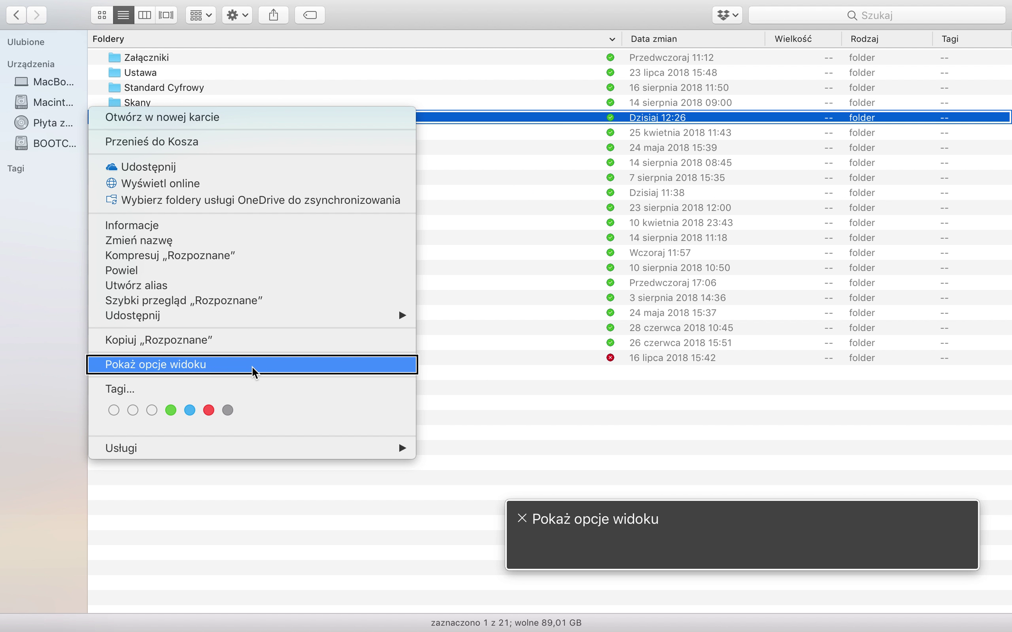
key("Down")
key("Down")
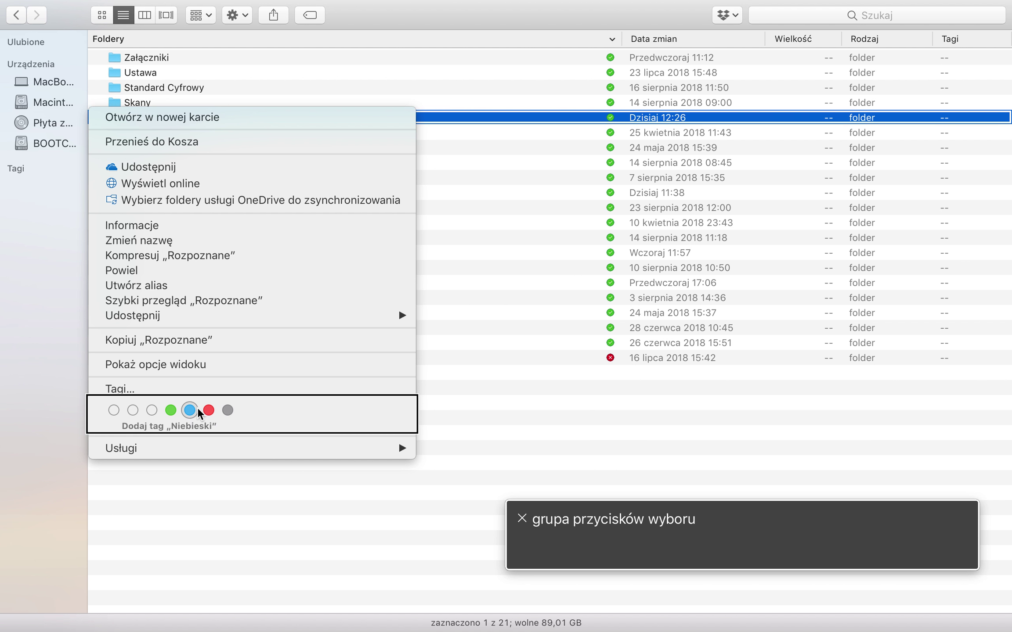
key("Down")
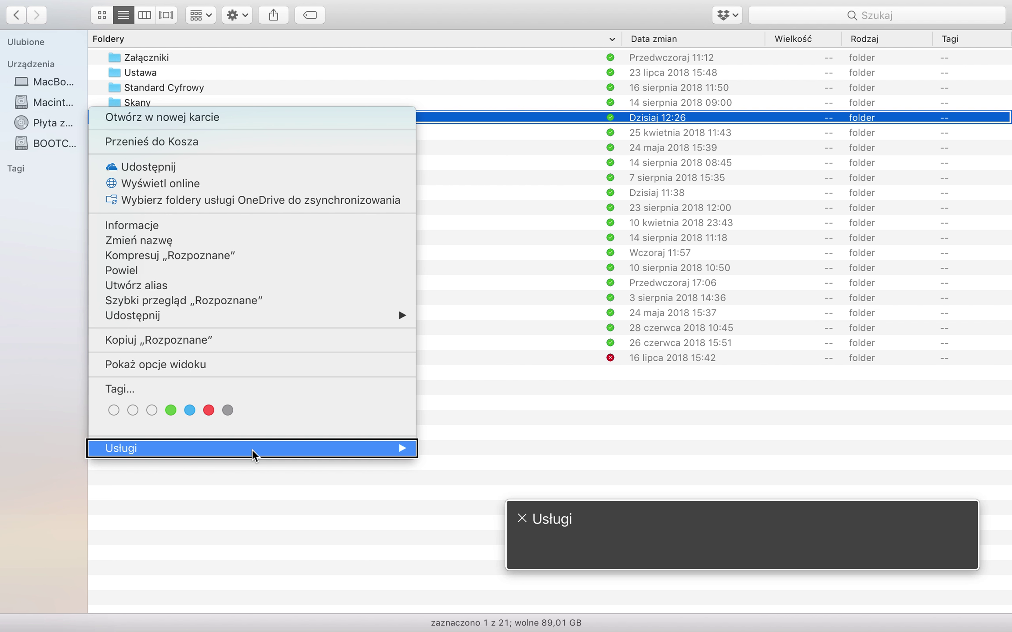
key("Down")
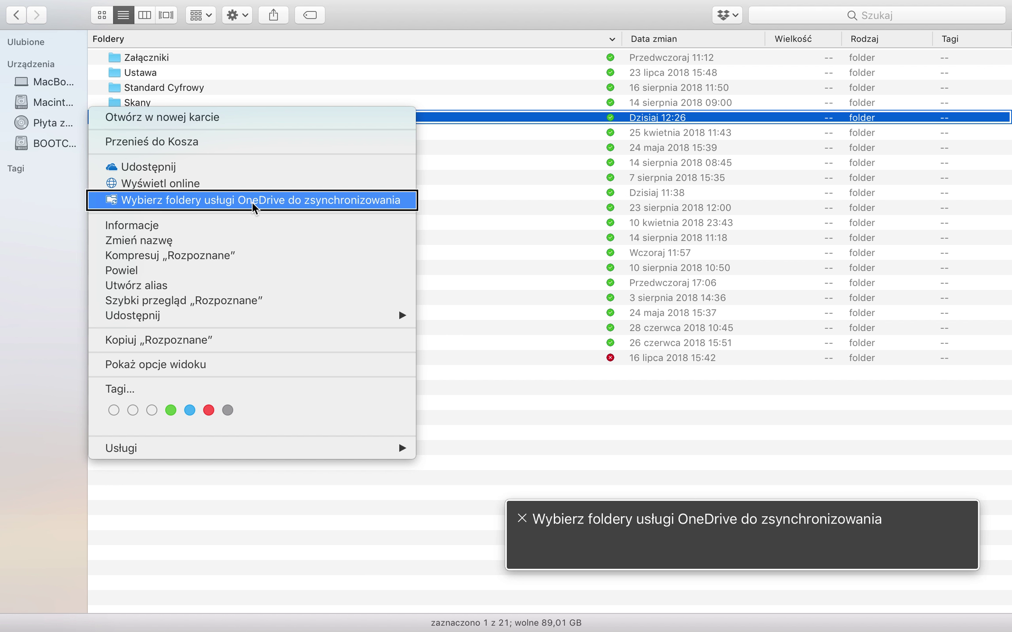
left_click(253, 263)
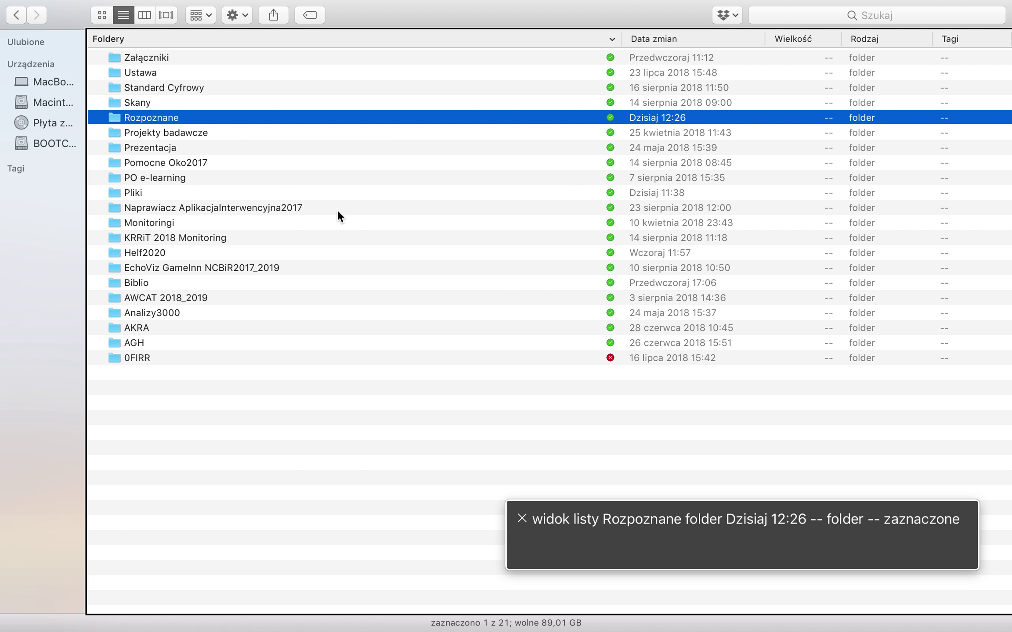
Go up to the home folder and create a new folder named Rozpoznane there.
key("super+Up")
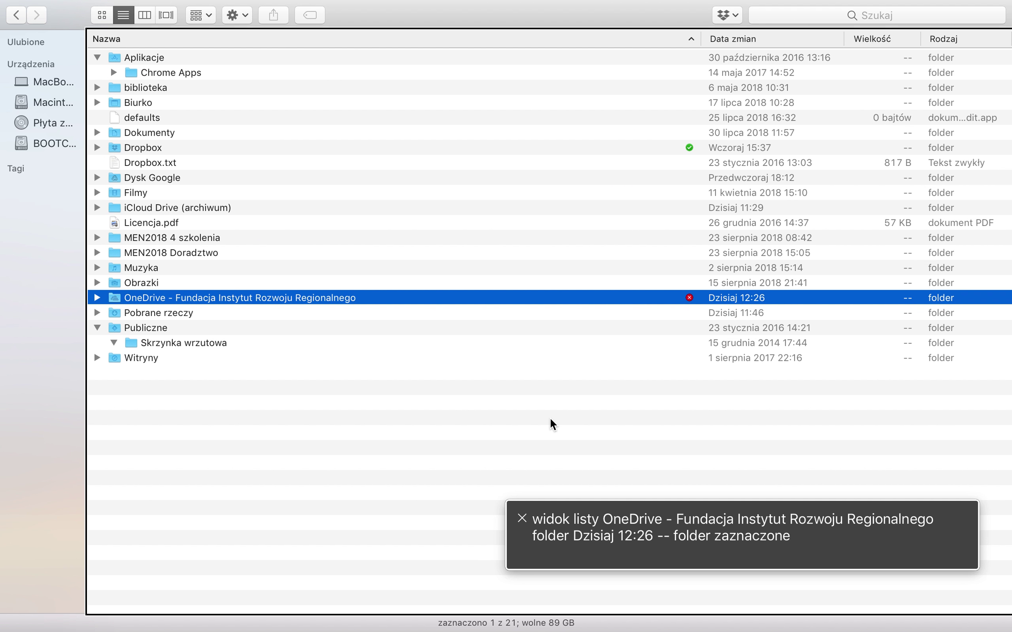
key("Up")
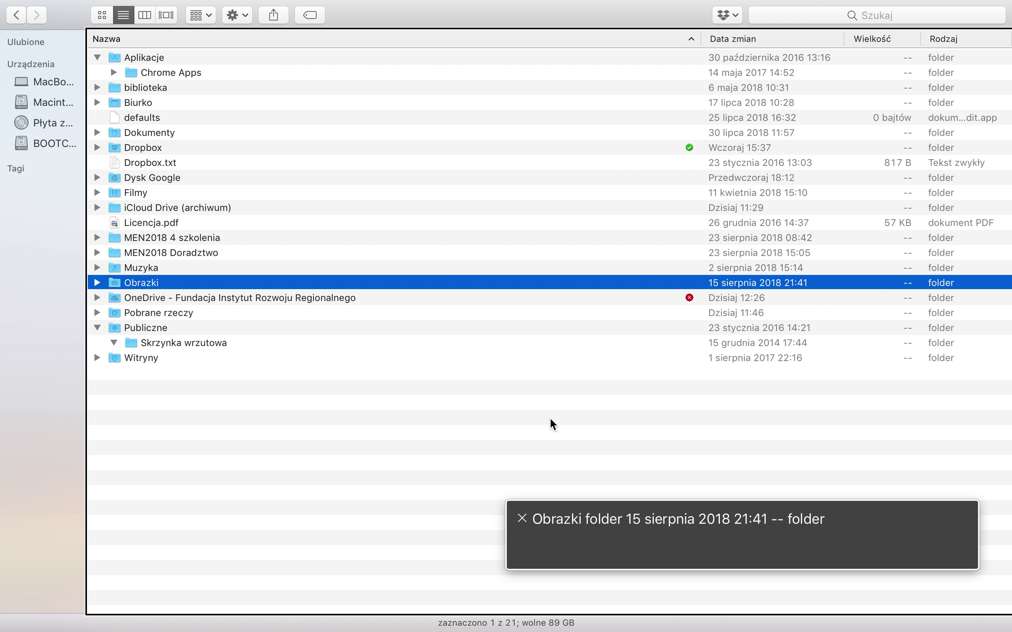
key("Down")
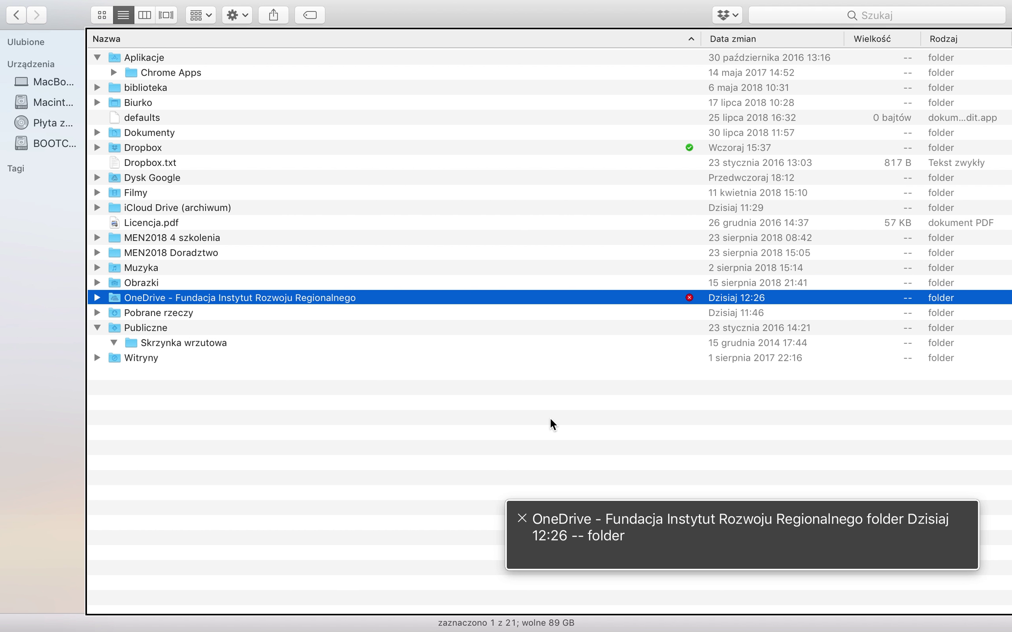
key("super+shift+n")
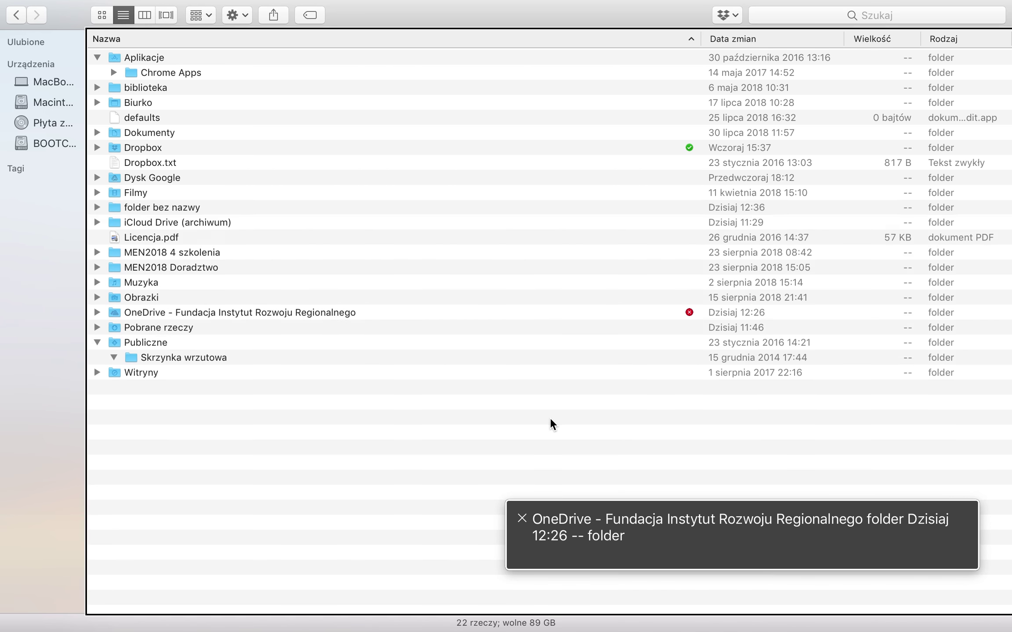
type("Rozn")
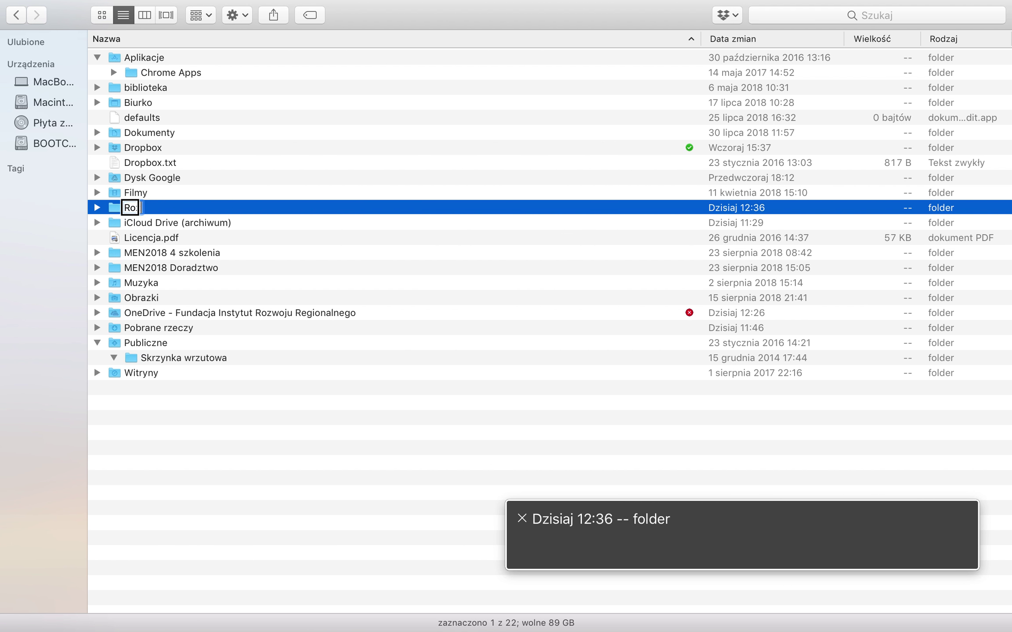
key("BackSpace")
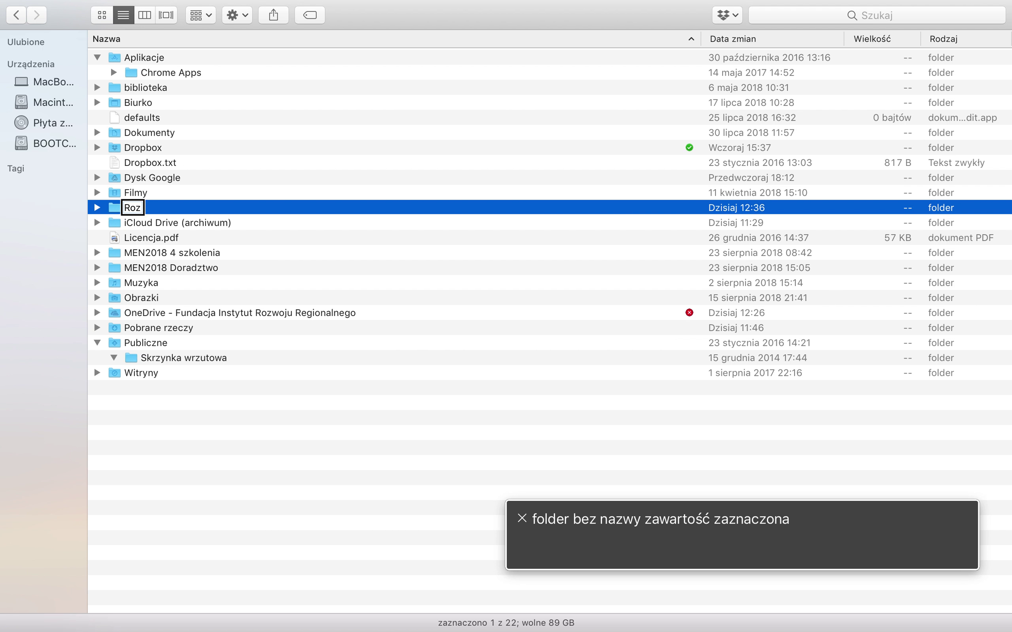
type("poznane")
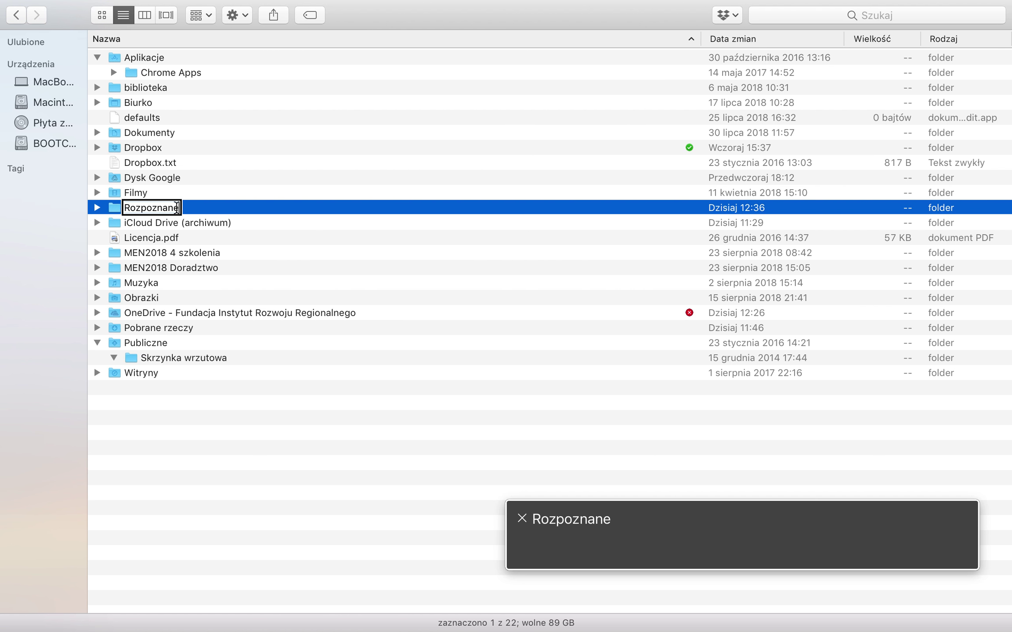
key("Return")
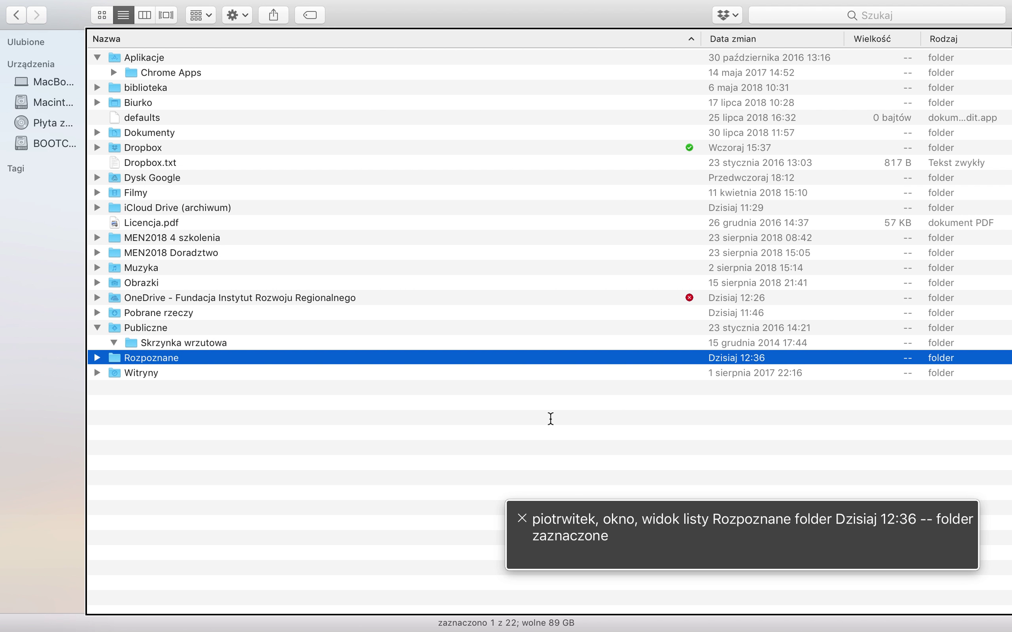
Switch to Automator and set the folder whose added files the workflow receives to Rozpoznane in the home folder.
key("super+Tab")
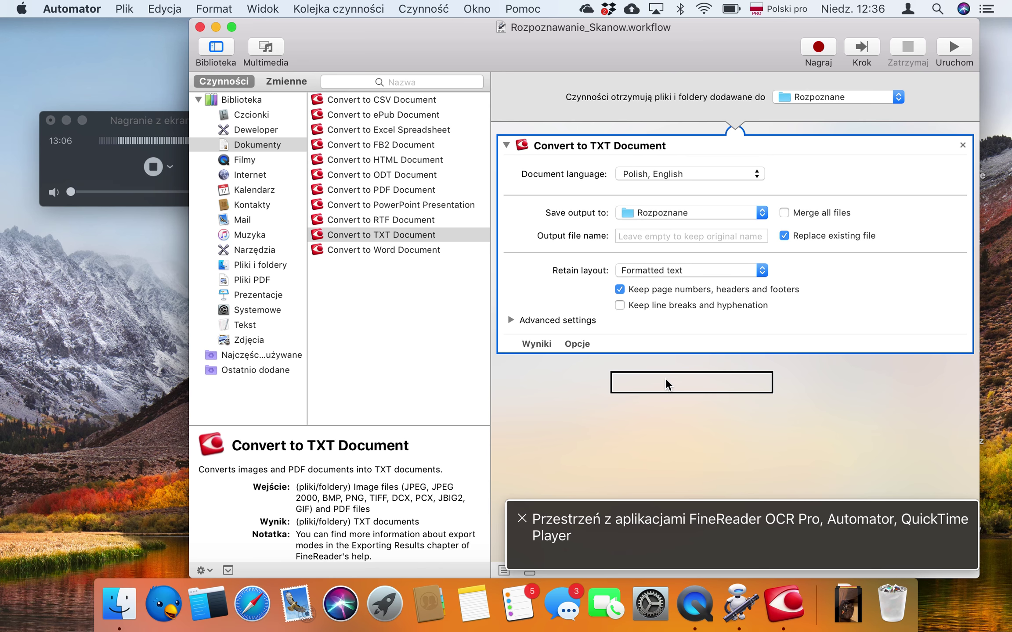
key("ctrl+alt+Left")
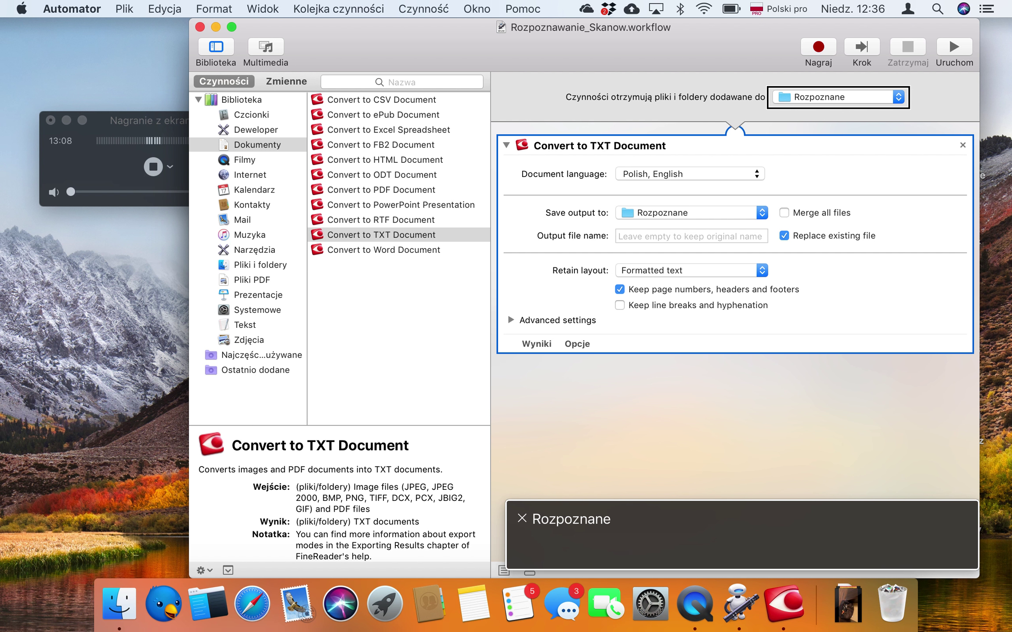
left_click(838, 99)
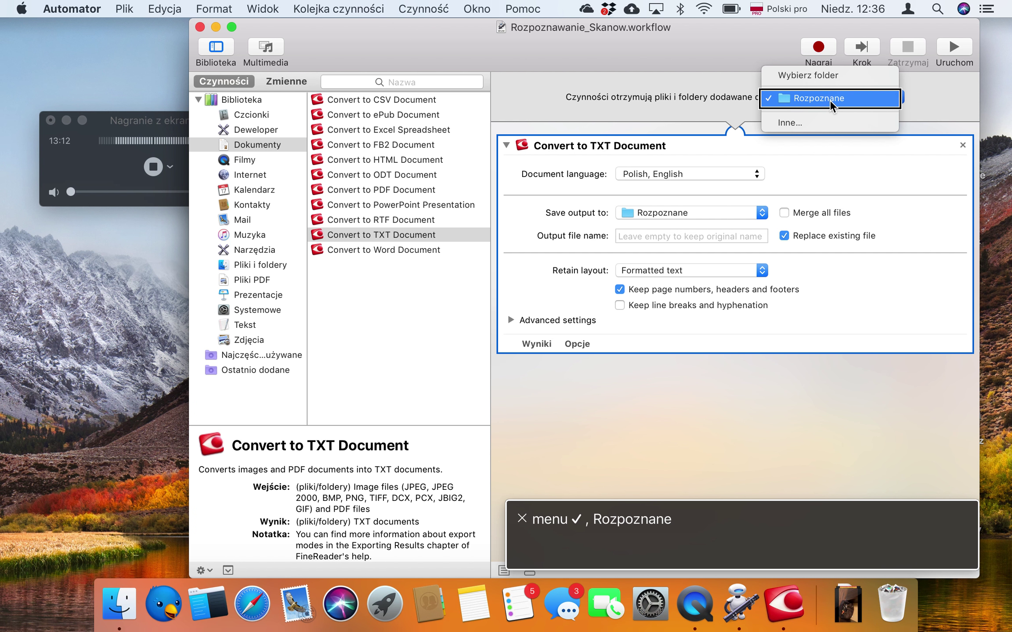
left_click(829, 123)
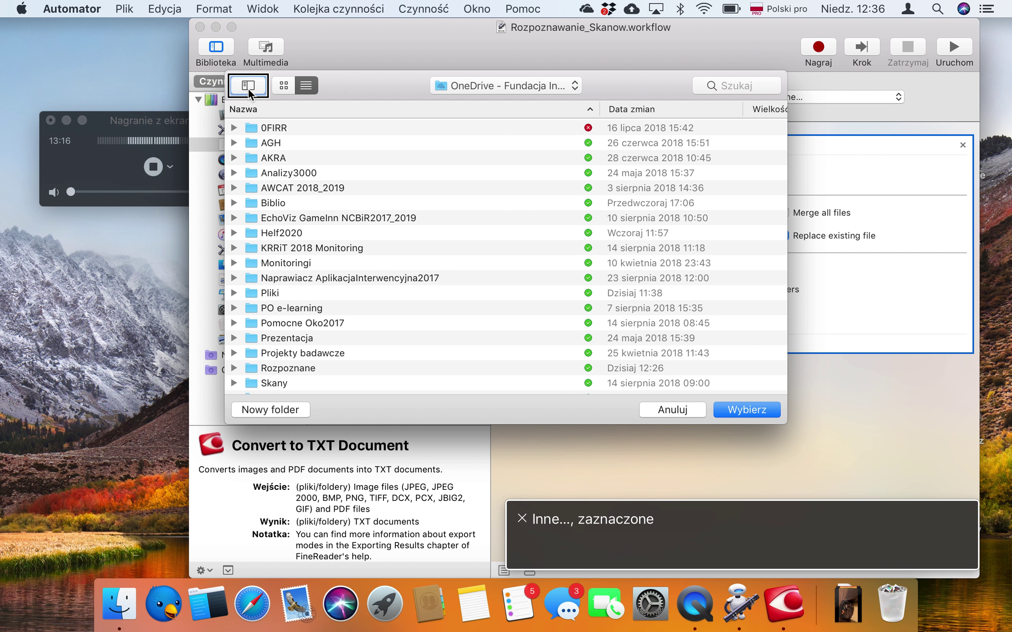
key("ctrl+alt+Right")
key("ctrl+alt+Right")
key("ctrl+alt+Right")
key("ctrl+alt+Right")
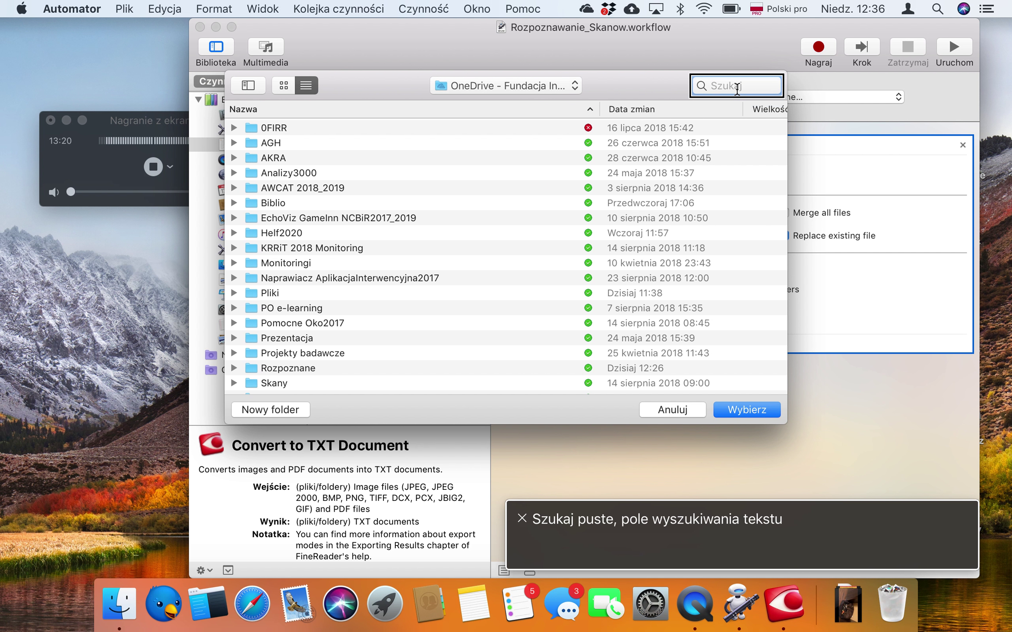
key("ctrl+alt+Right")
key("ctrl+alt+Right")
key("ctrl+alt+Right")
key("ctrl+alt+Right")
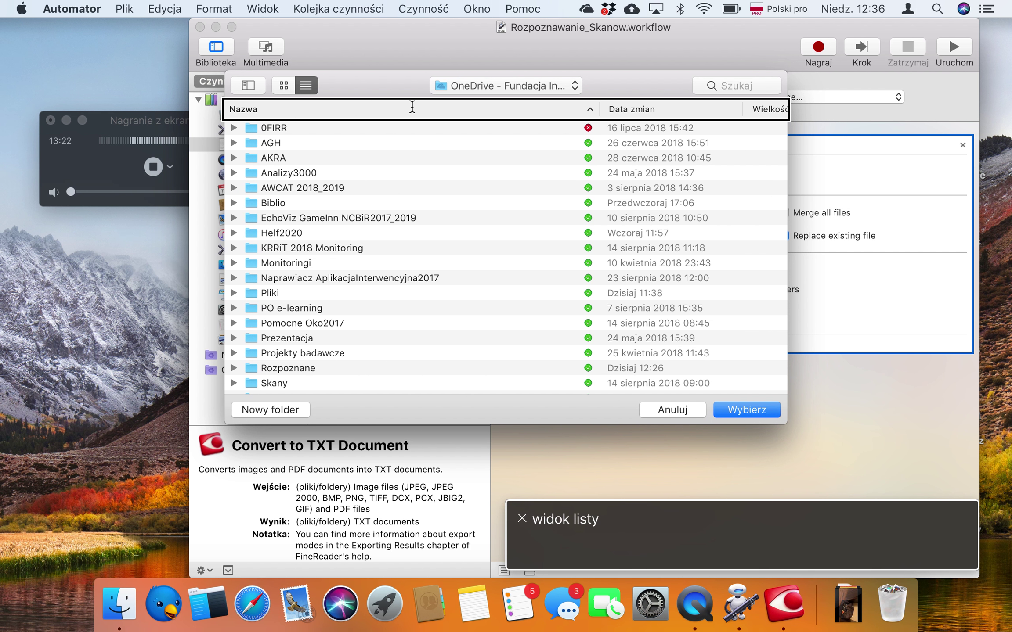
key("super+Up")
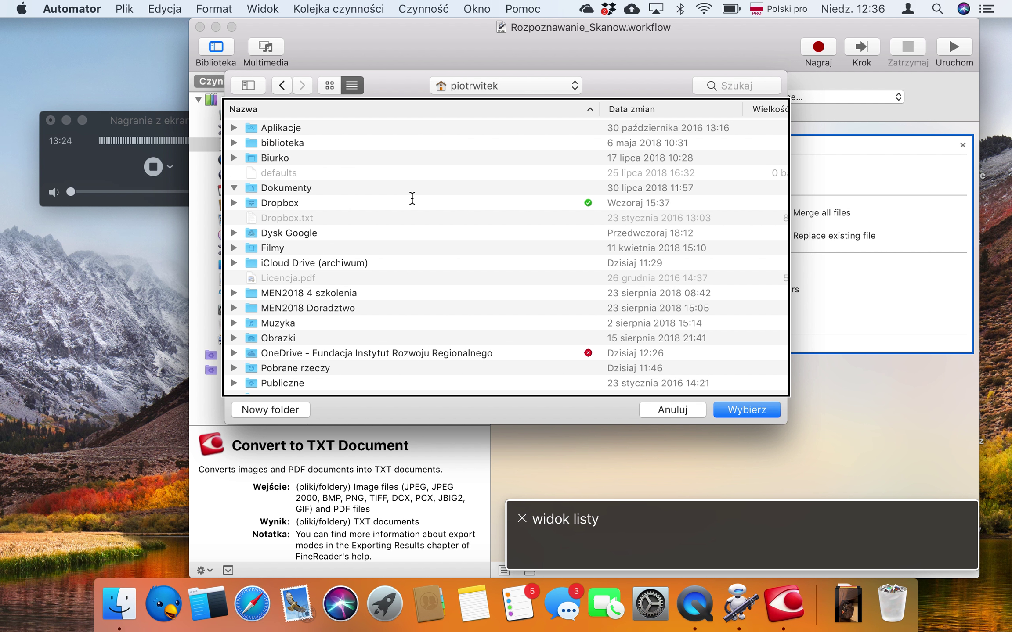
key("Down")
key("alt+Down")
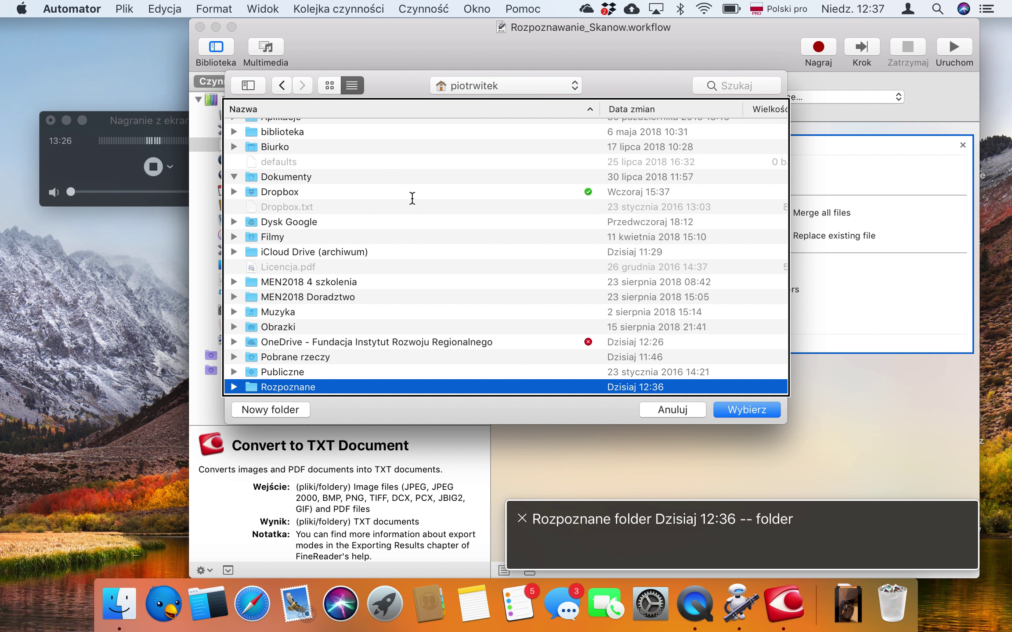
key("Return")
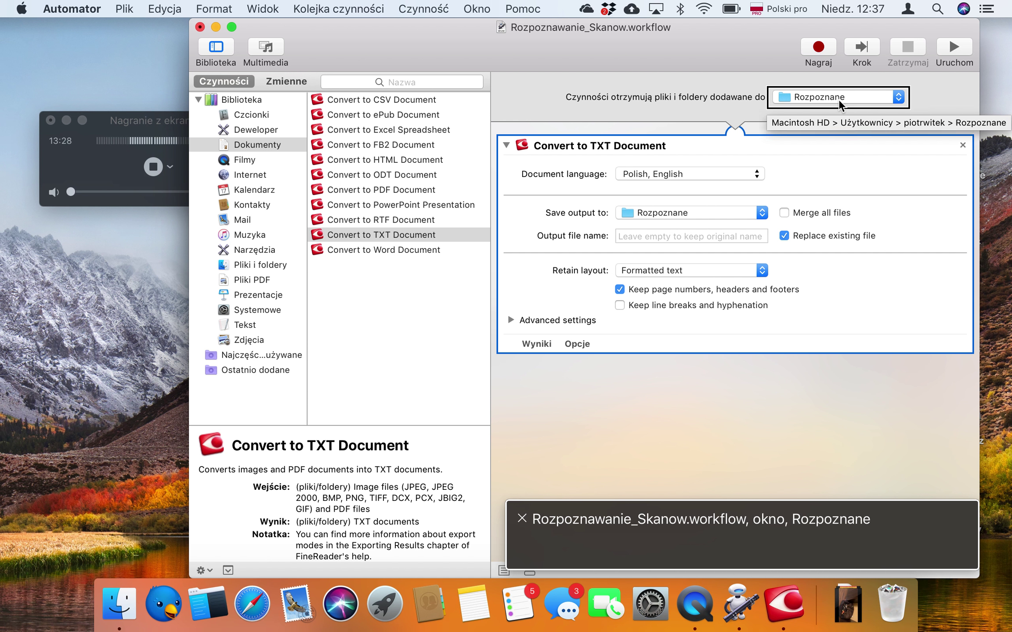
Open the folder chooser for the output location of the Convert to TXT Document action.
key("ctrl+alt+Right")
key("ctrl+alt+Left")
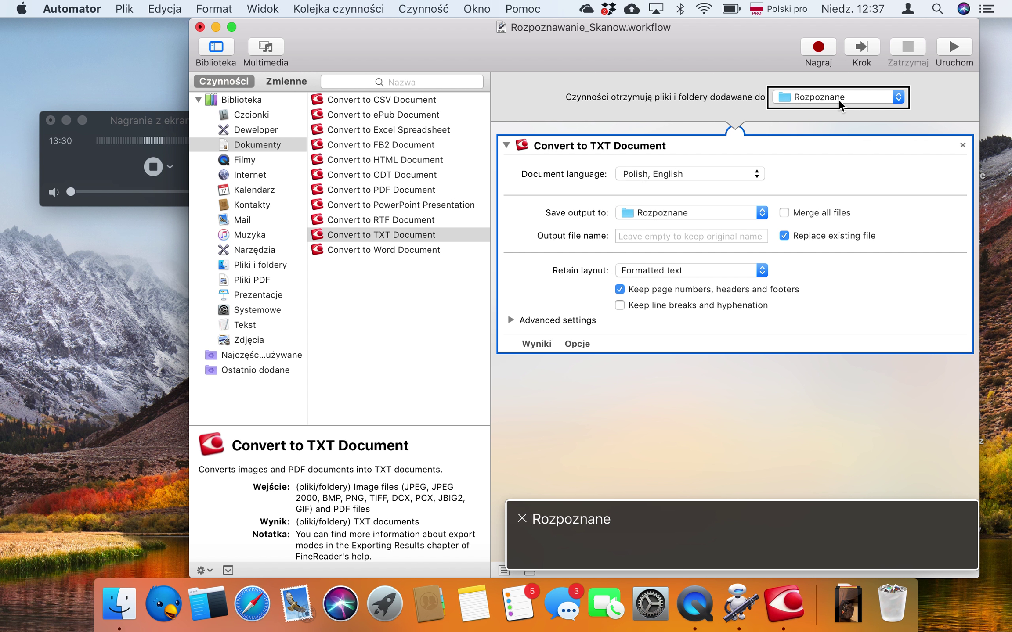
key("ctrl+alt+Right")
key("ctrl+alt+shift+Down")
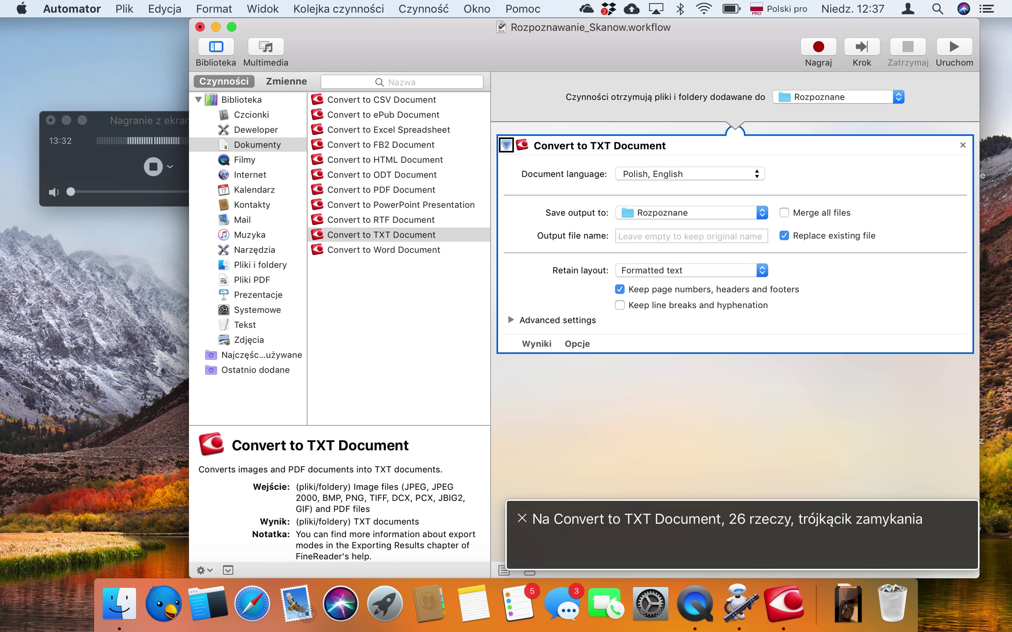
key("ctrl+alt+Right")
key("ctrl+alt+Right")
key("ctrl+alt+Right")
key("ctrl+alt+Right")
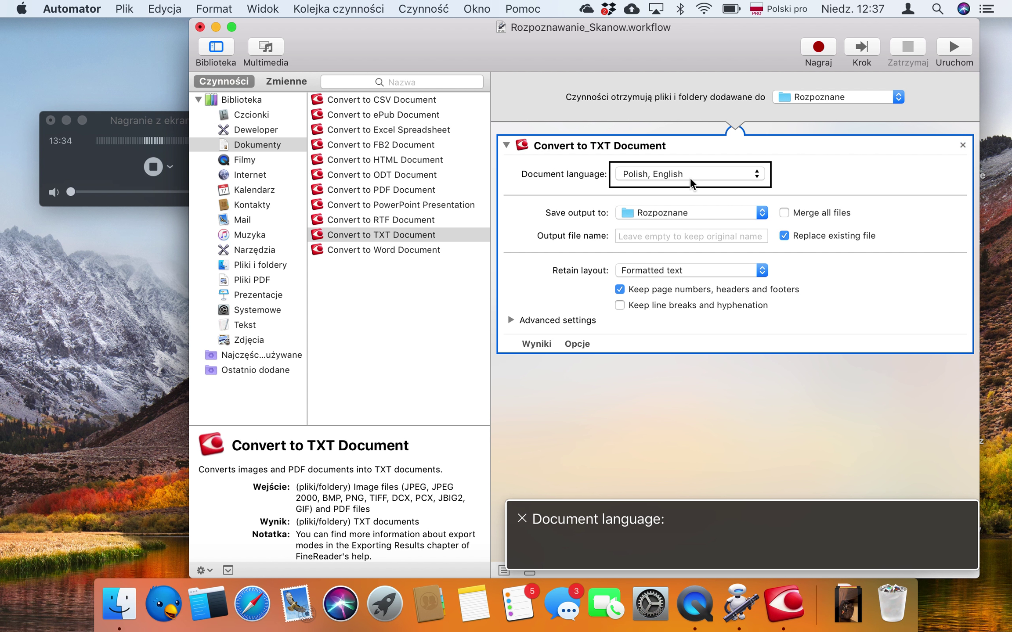
key("ctrl+alt+Right")
key("ctrl+alt+Right")
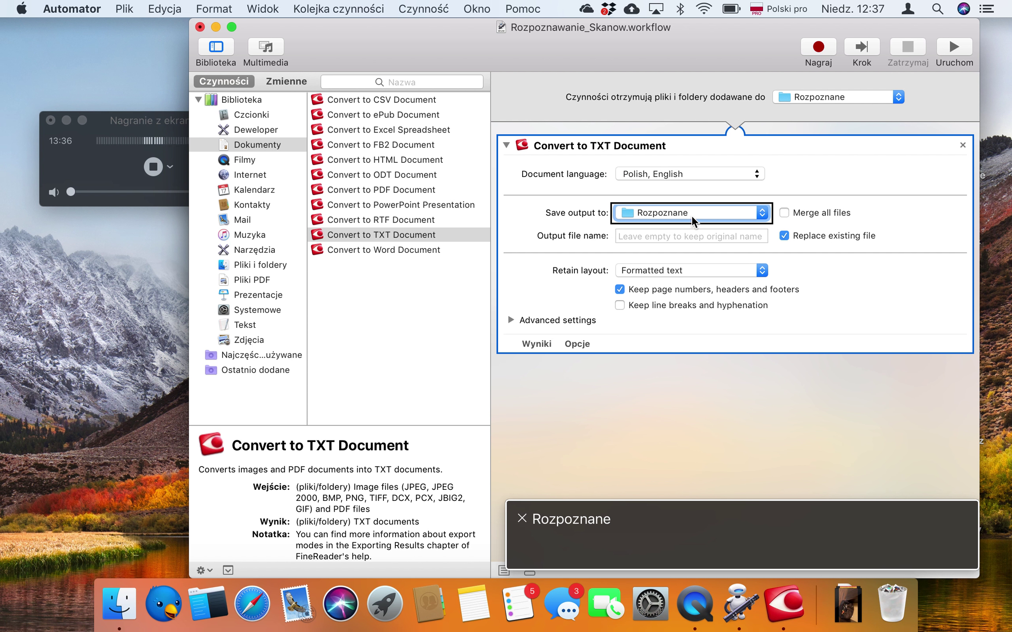
left_click(691, 215)
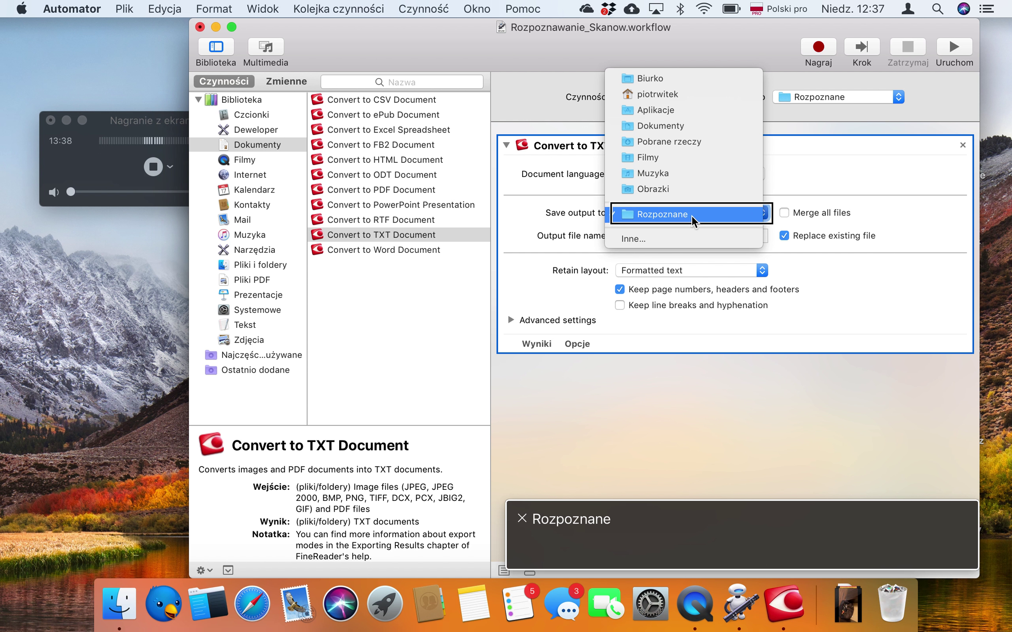
left_click(683, 240)
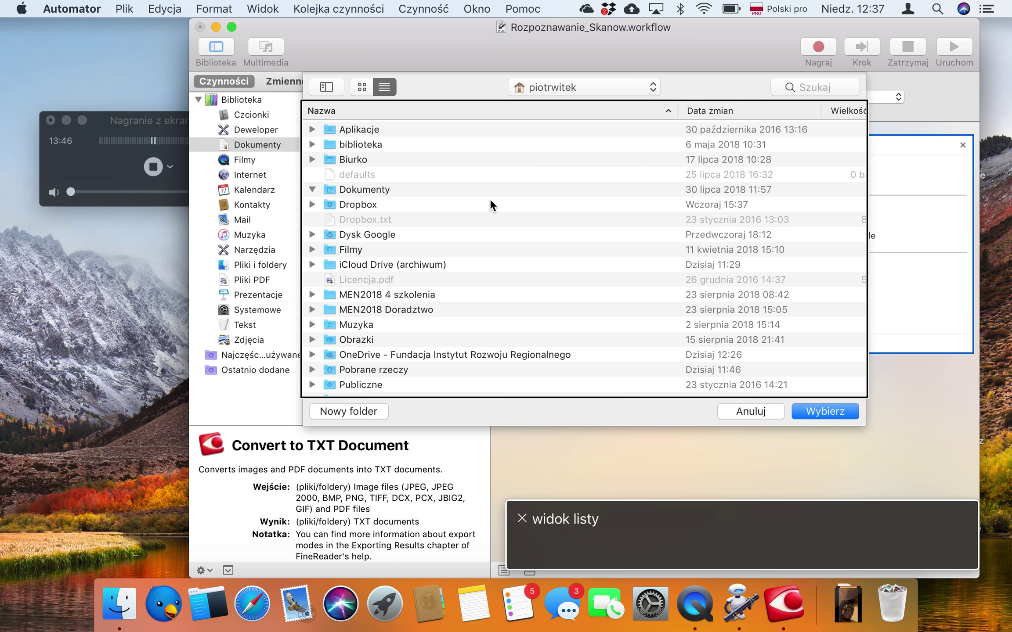
Choose the Rozpoznane folder in the home folder as the output location for the converted TXT documents.
key("Down")
key("super+Up")
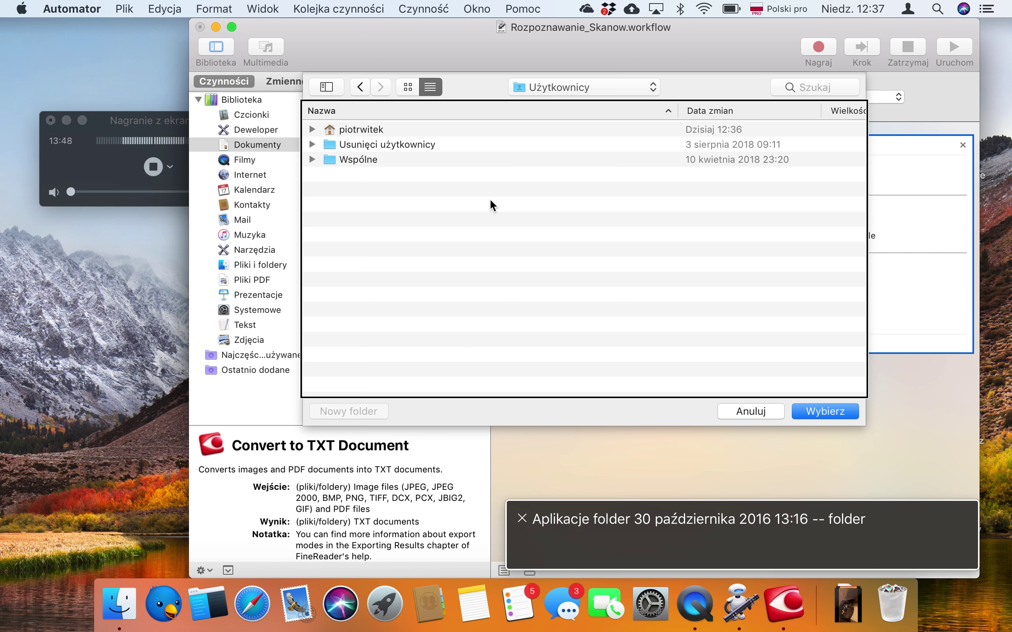
key("Down")
key("Up")
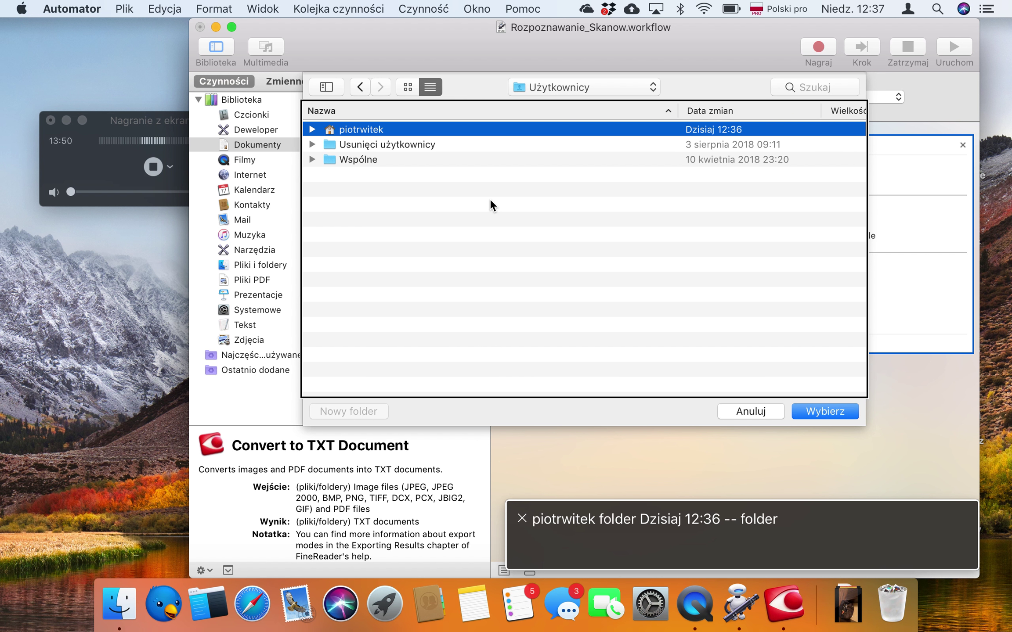
key("super+Down")
key("Down")
key("r")
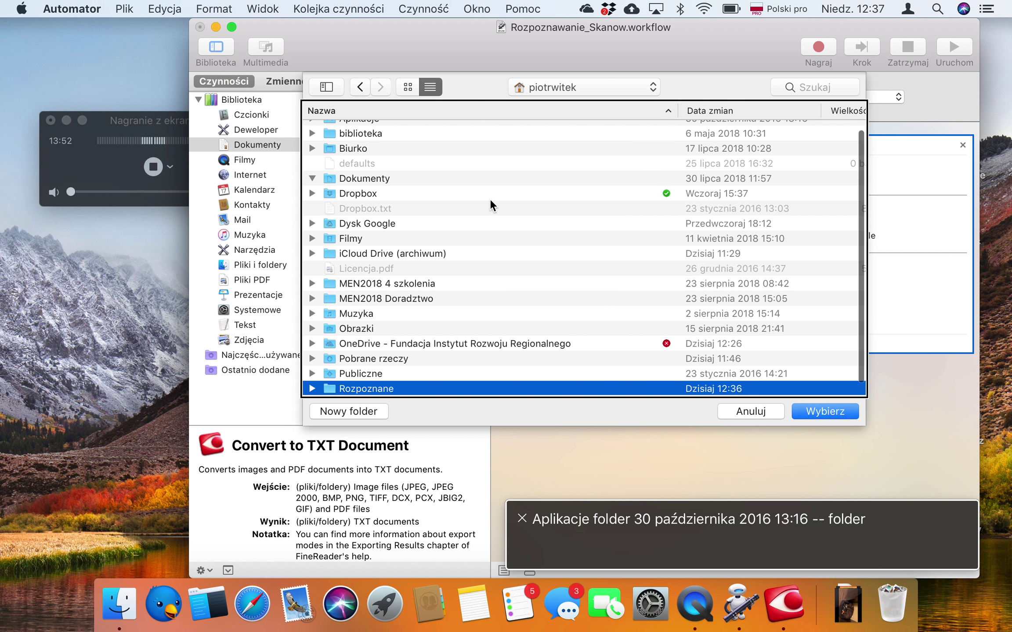
key("Return")
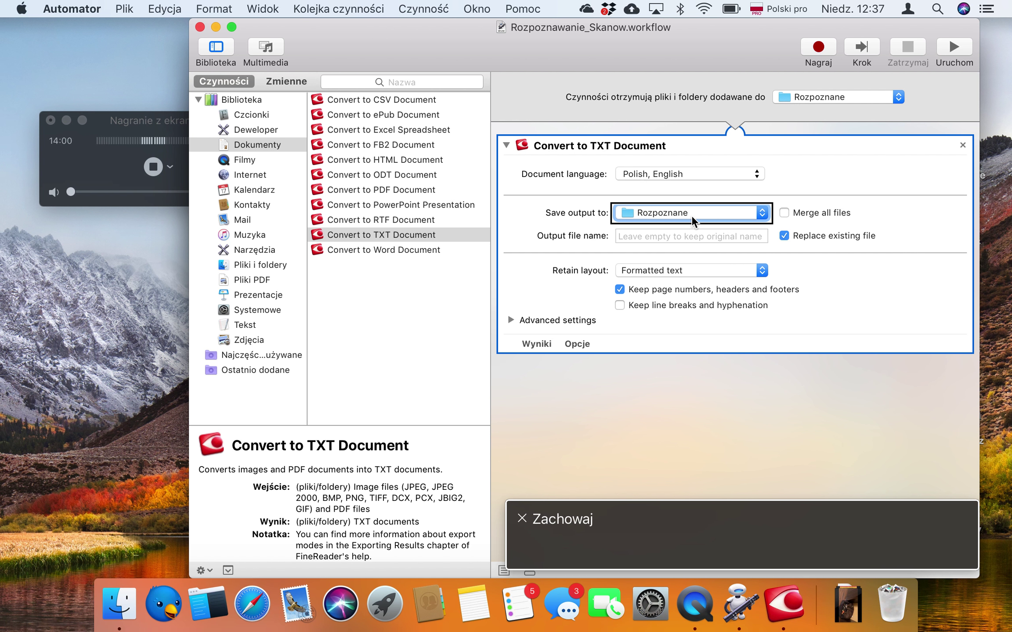
Switch to Finder and select the Rozpoznane folder in the home folder.
key("super+Tab")
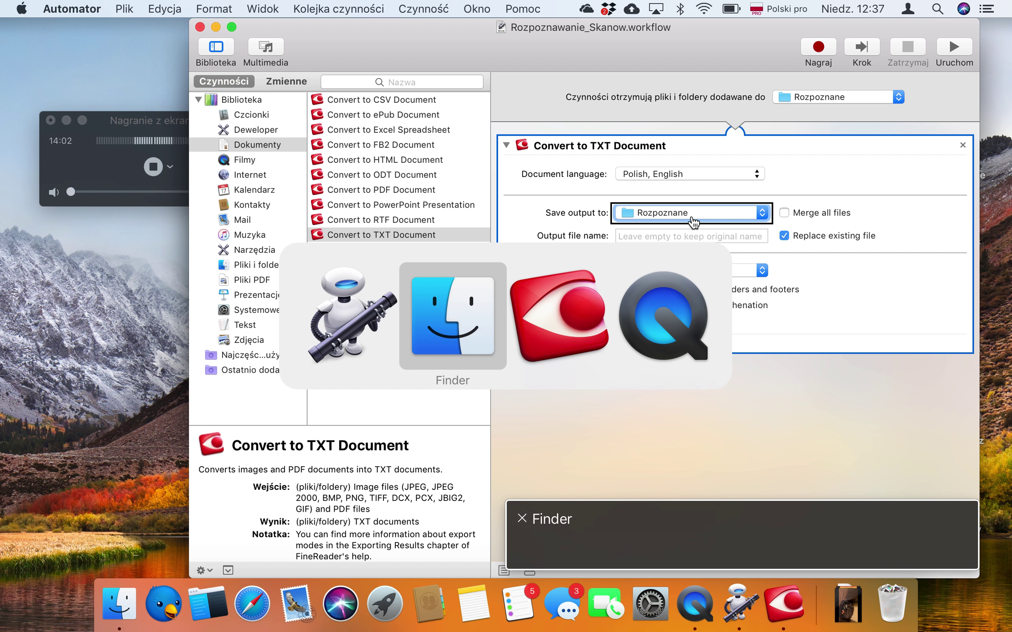
key("Up")
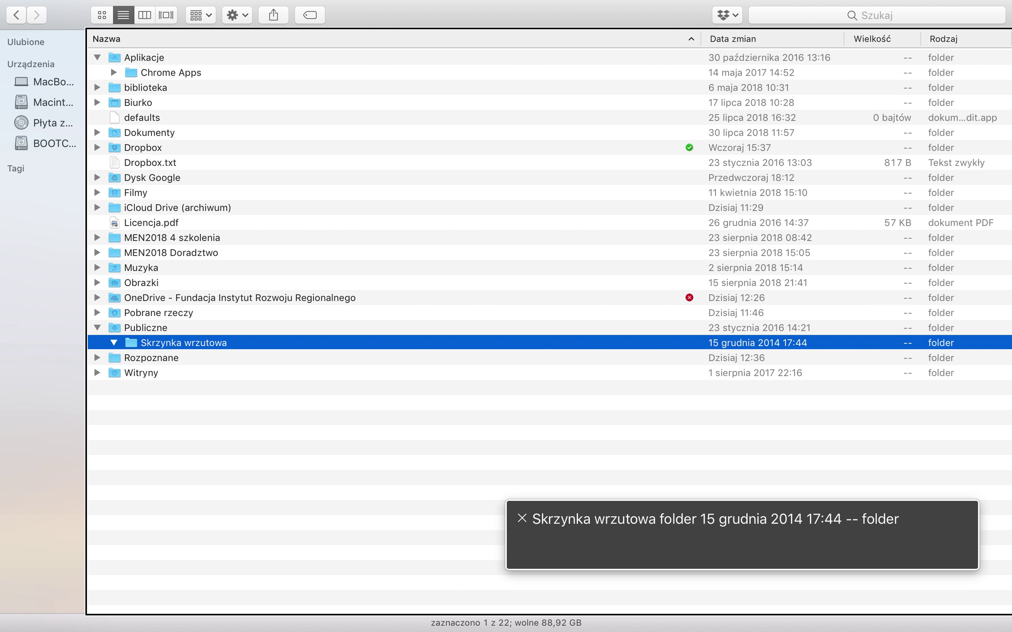
key("Down")
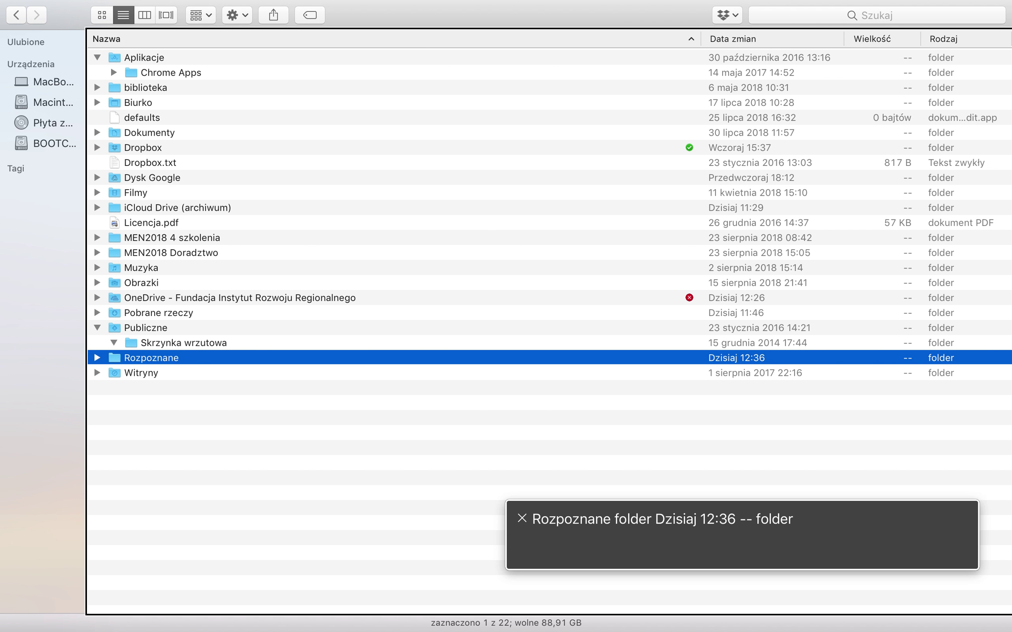
Open the folder actions settings (Ustawienia czynności folderów) for the Rozpoznane folder from its services.
key("ctrl+alt+shift+m")
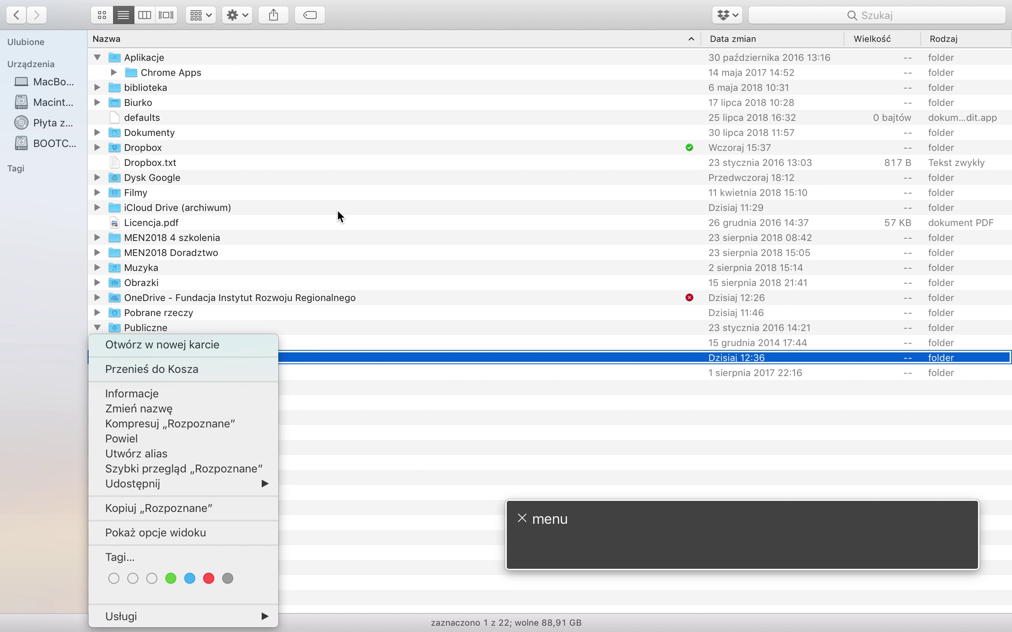
key("Down")
key("Down")
key("Down")
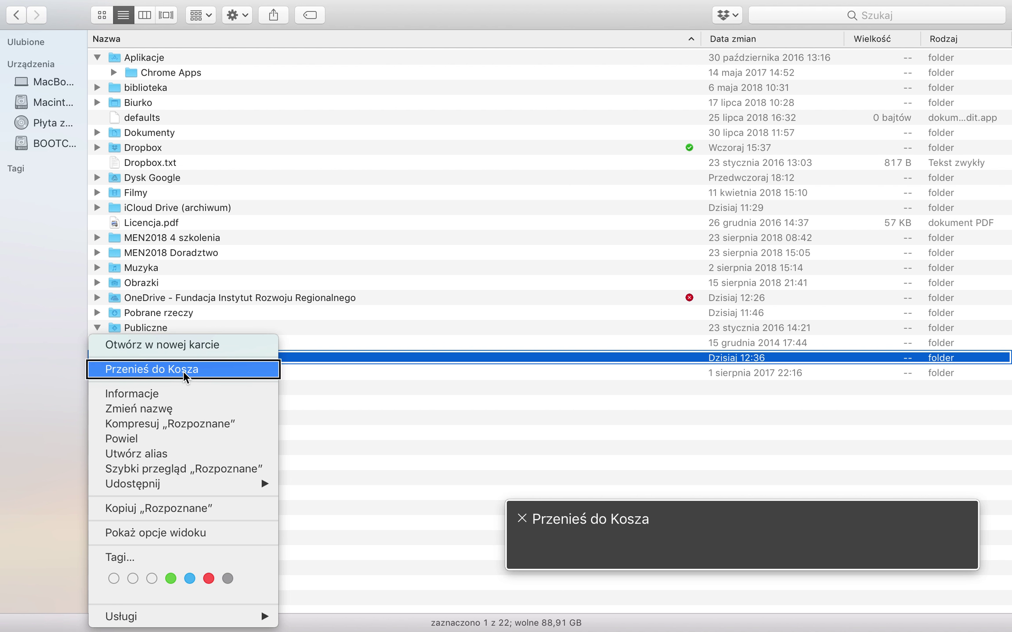
key("Down")
key("Down")
key("Down")
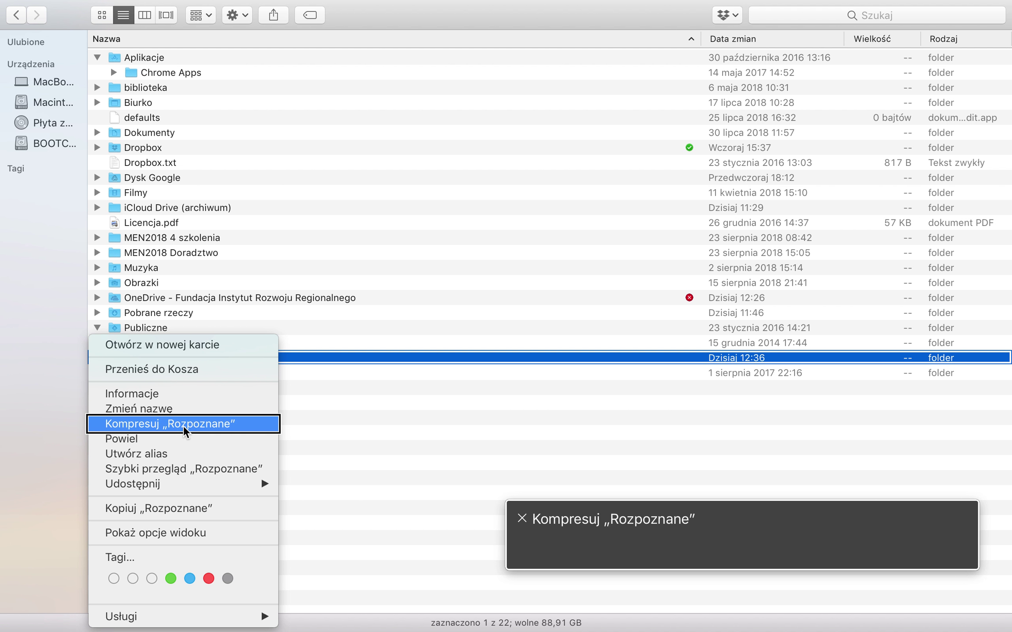
key("Down")
key("Down")
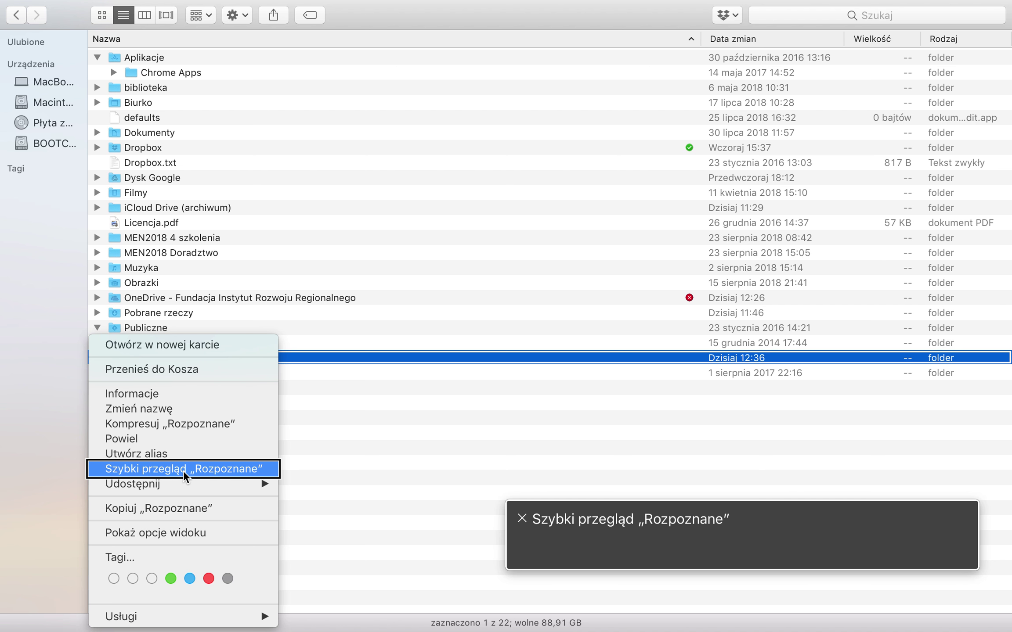
key("Down")
key("Down")
key("Down")
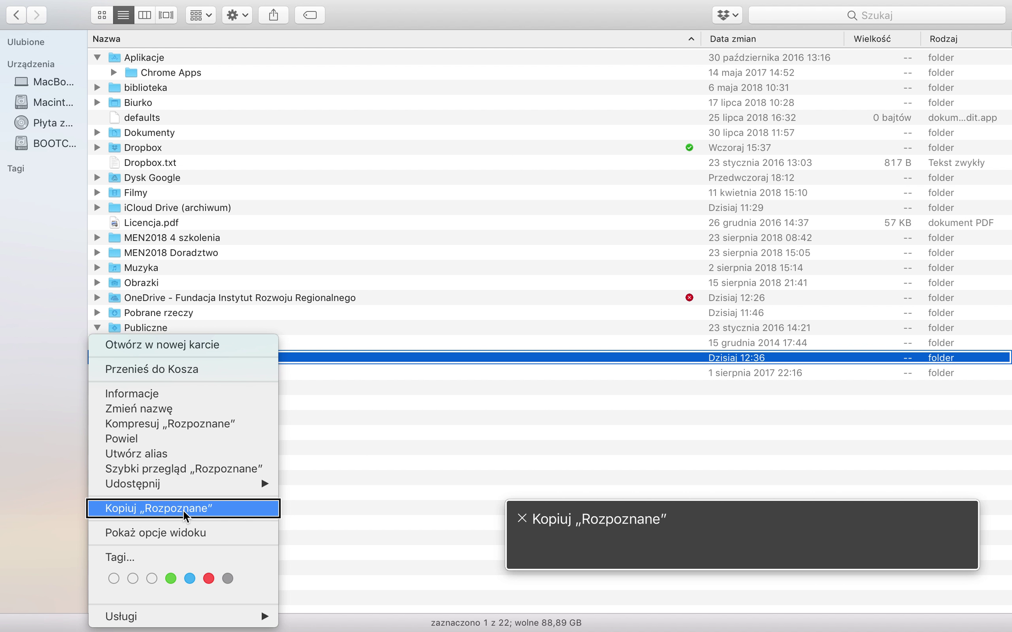
key("Down")
key("Down")
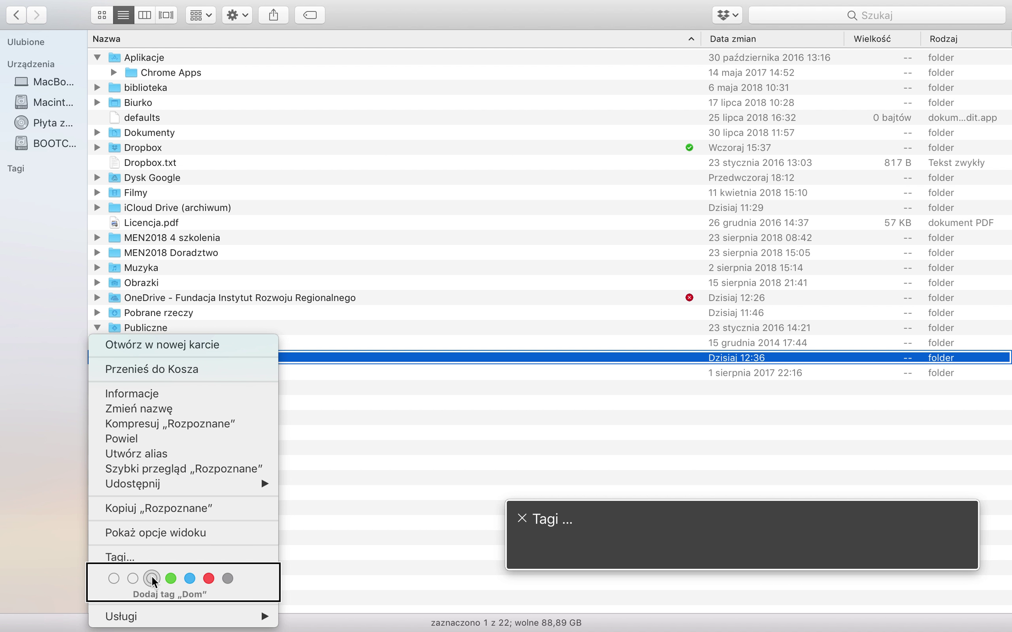
key("Up")
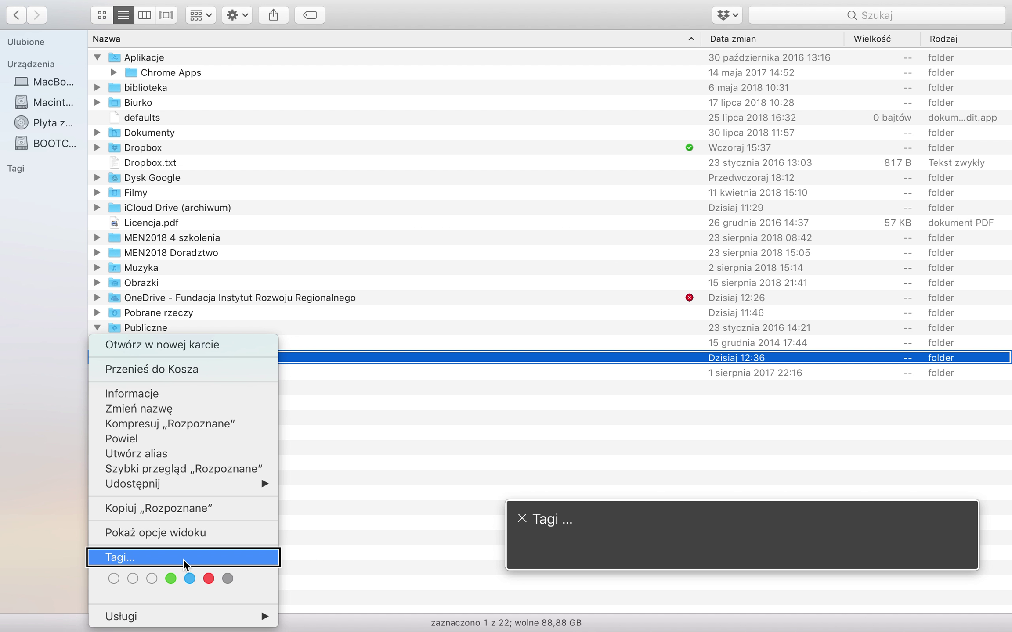
key("Down")
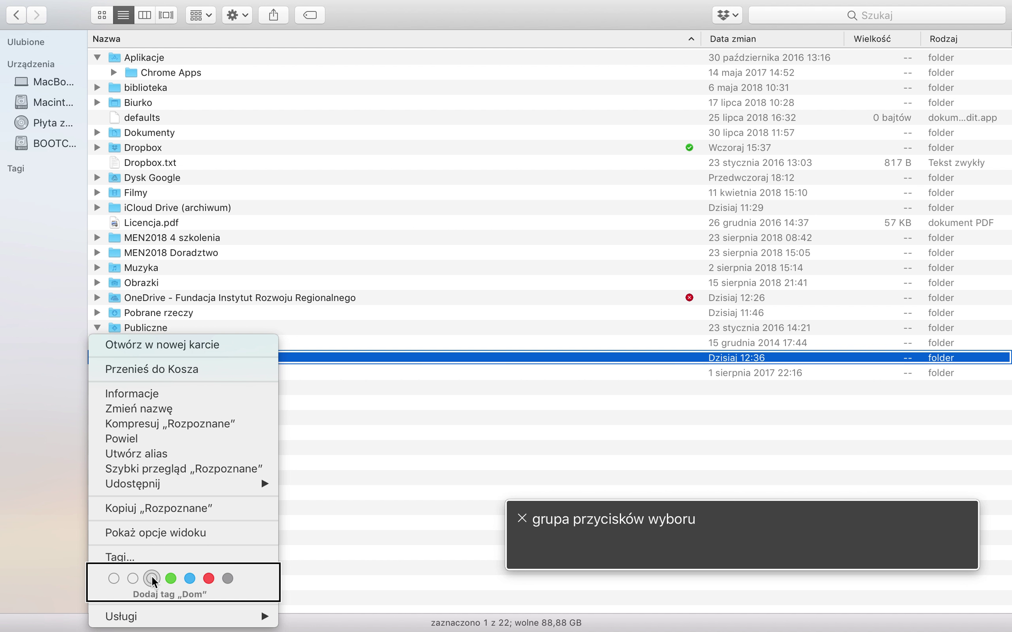
key("Down")
key("Down")
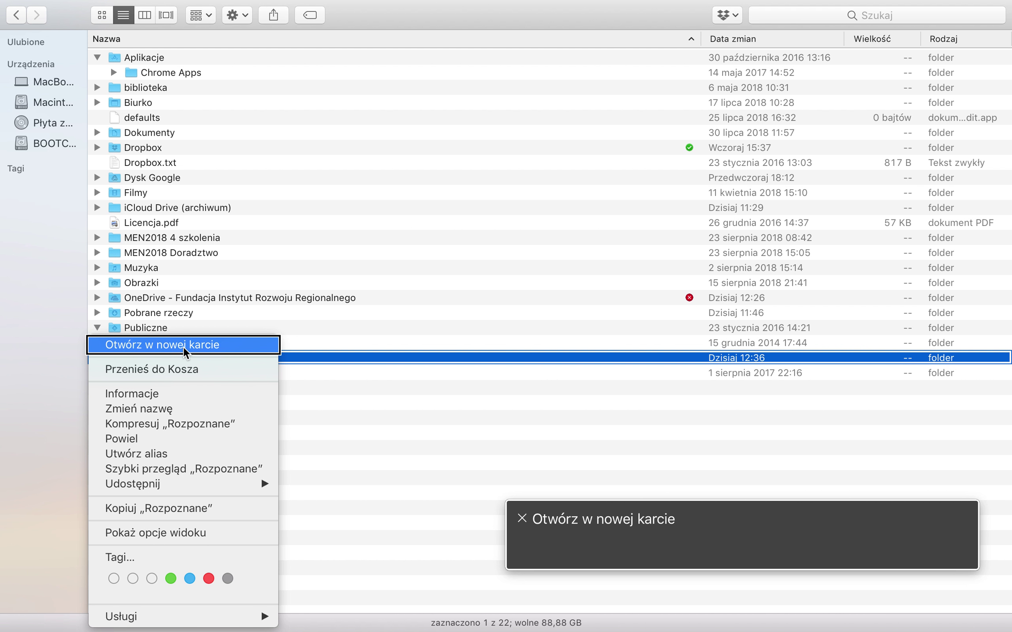
key("Up")
key("Up")
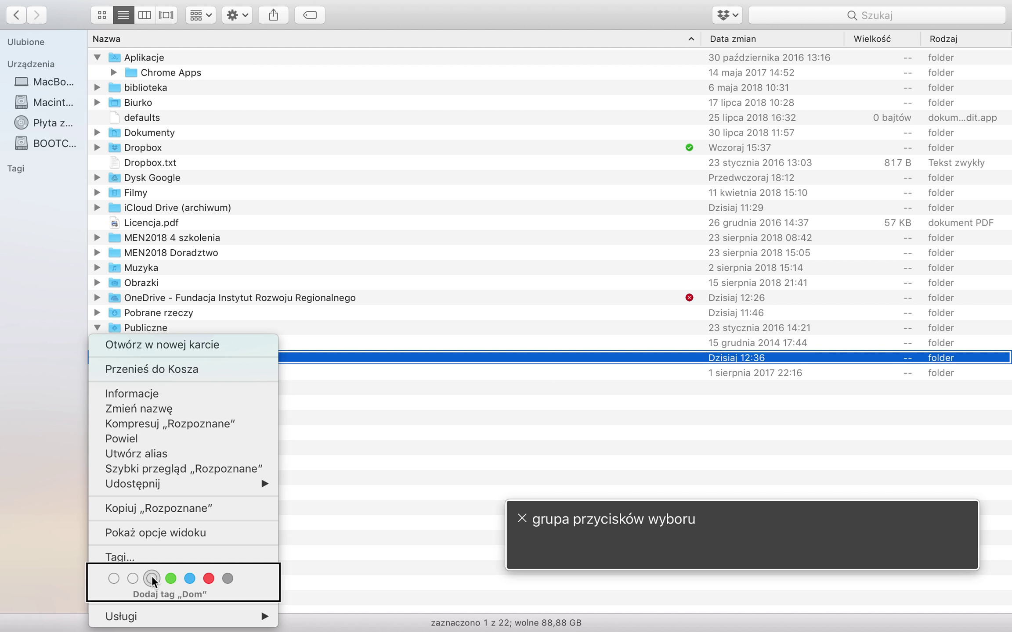
key("Down")
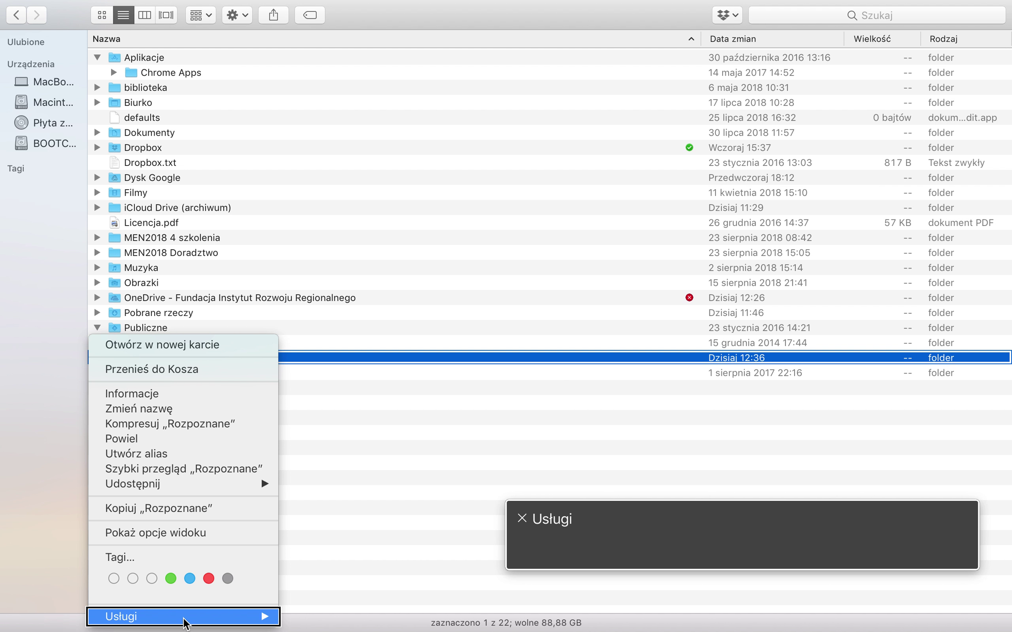
key("Right")
key("Down")
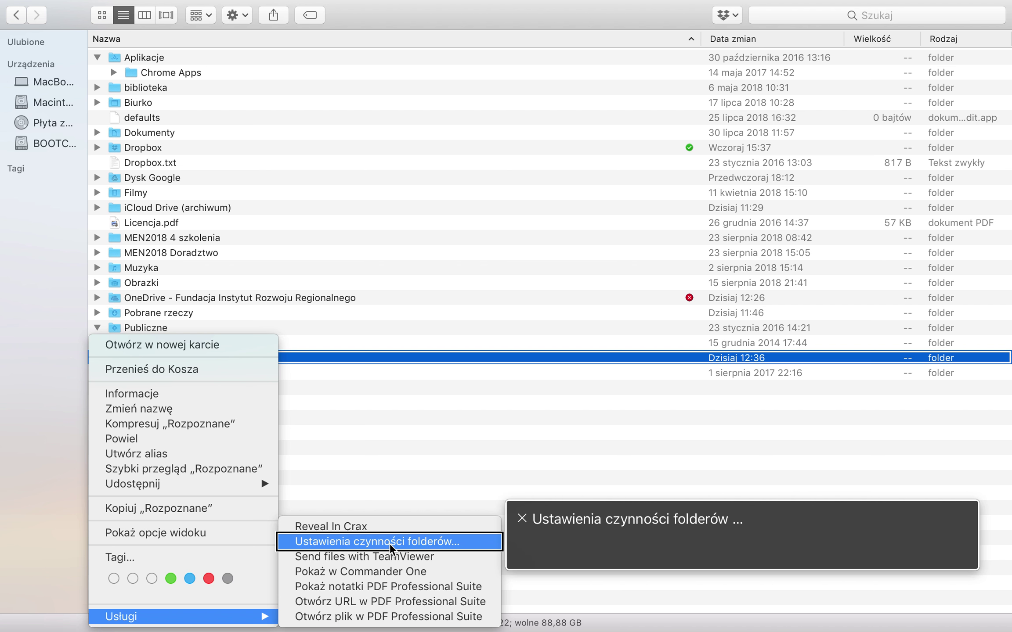
key("Up")
key("Down")
key("Return")
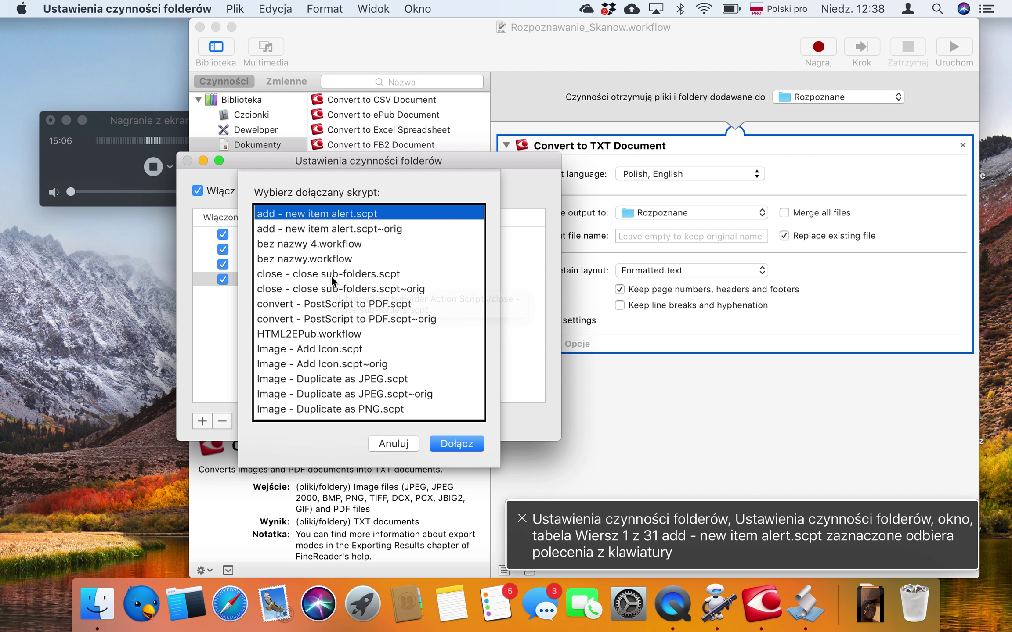
Look through the dialog's choices and the beginning of the list of scripts that can be attached to the folder.
key("ctrl+alt+Right")
key("ctrl+alt+Right")
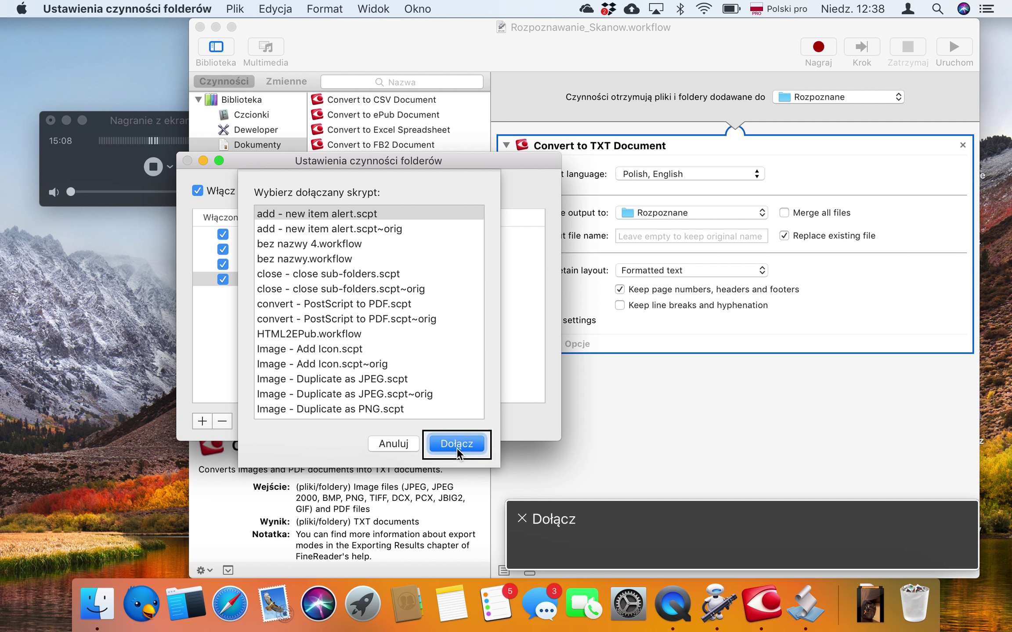
key("ctrl+alt+Left")
key("ctrl+alt+Left")
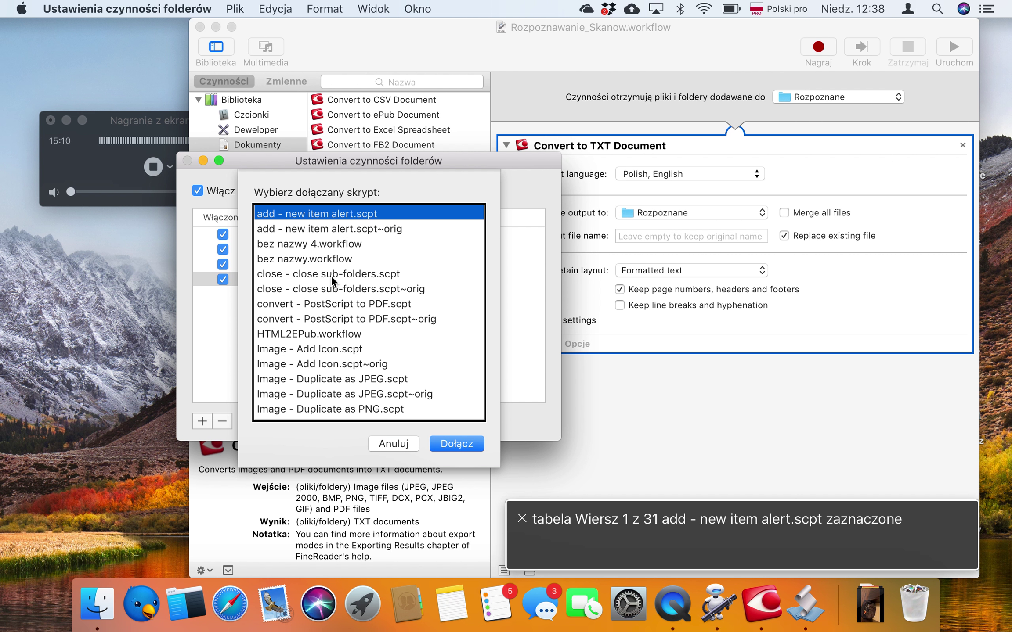
key("Down")
key("Up")
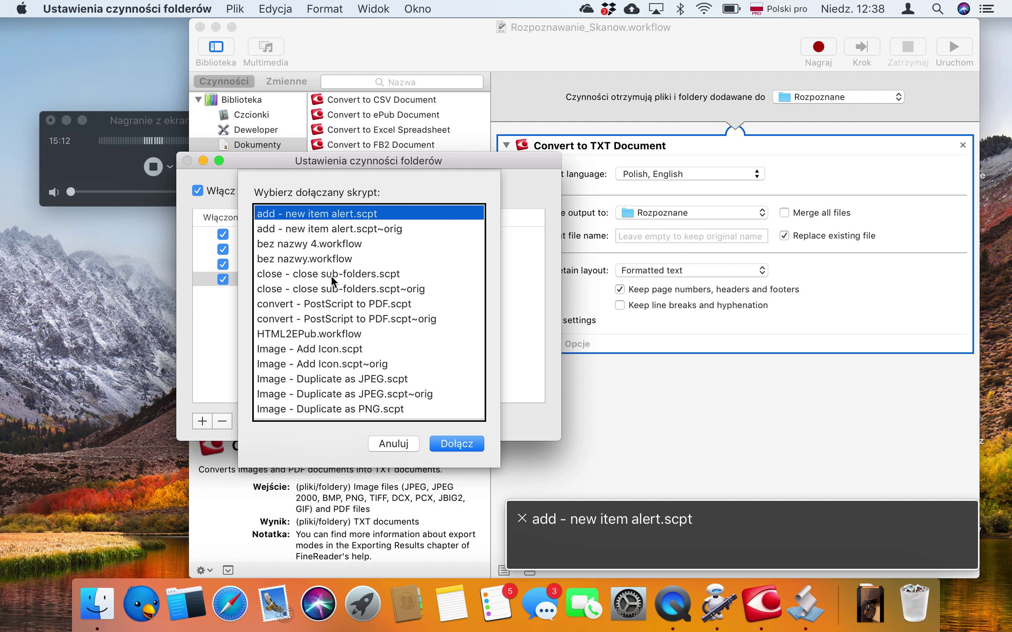
key("Down")
key("Down")
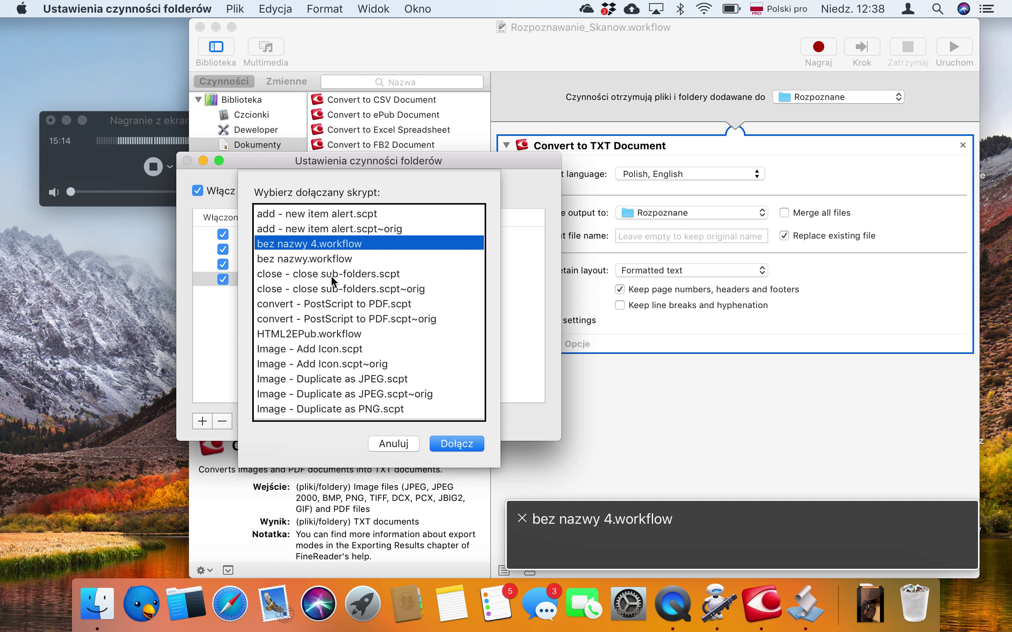
key("Down")
key("Down")
key("Down")
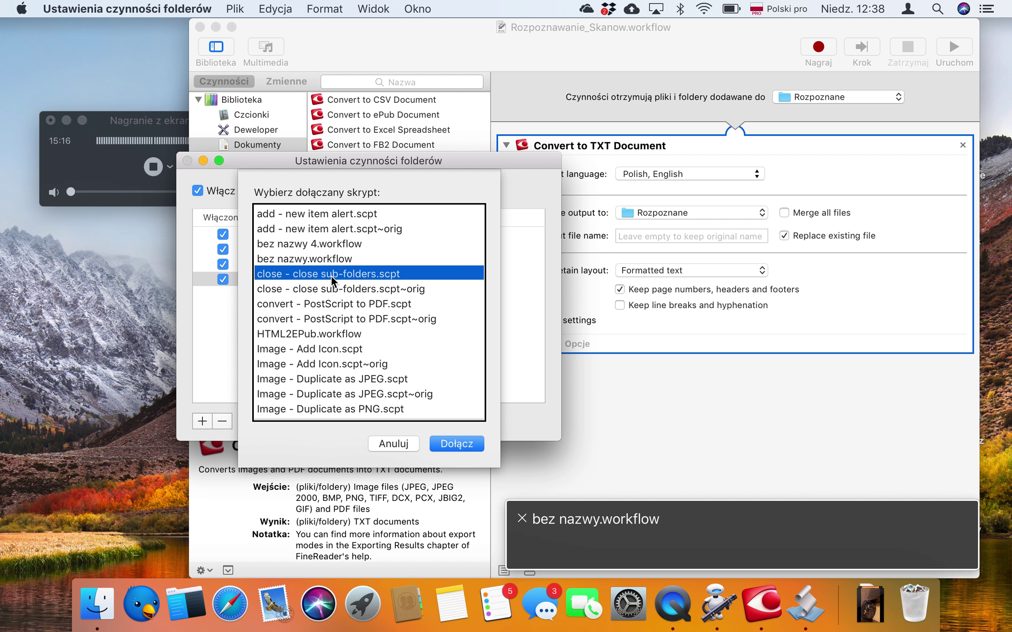
key("Down")
key("Down")
key("Down")
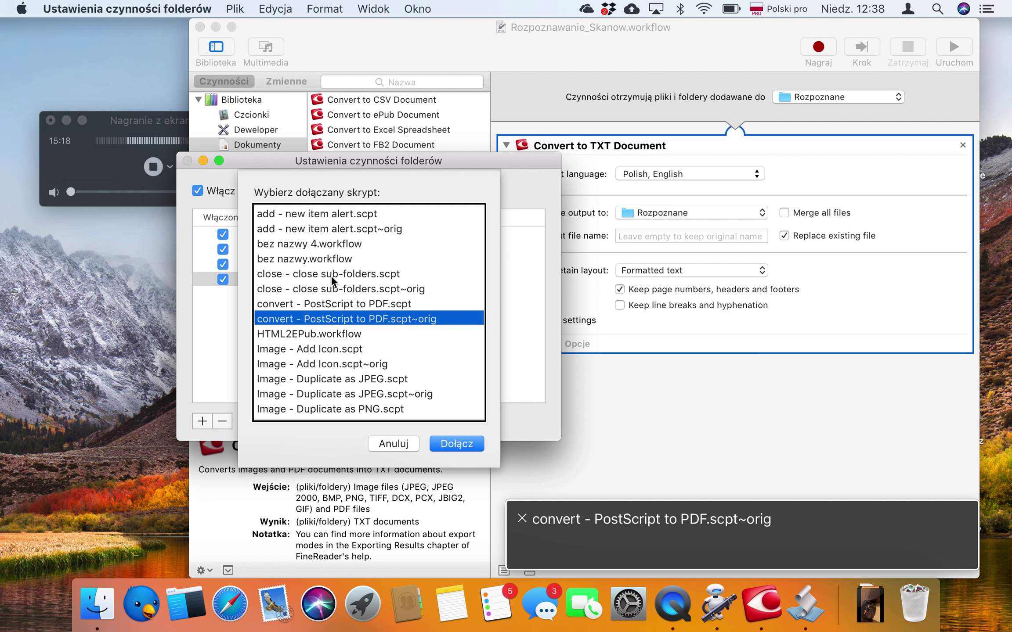
Attach the Rozpoznawanie_Skanow.workflow script to the Rozpoznane folder.
key("r")
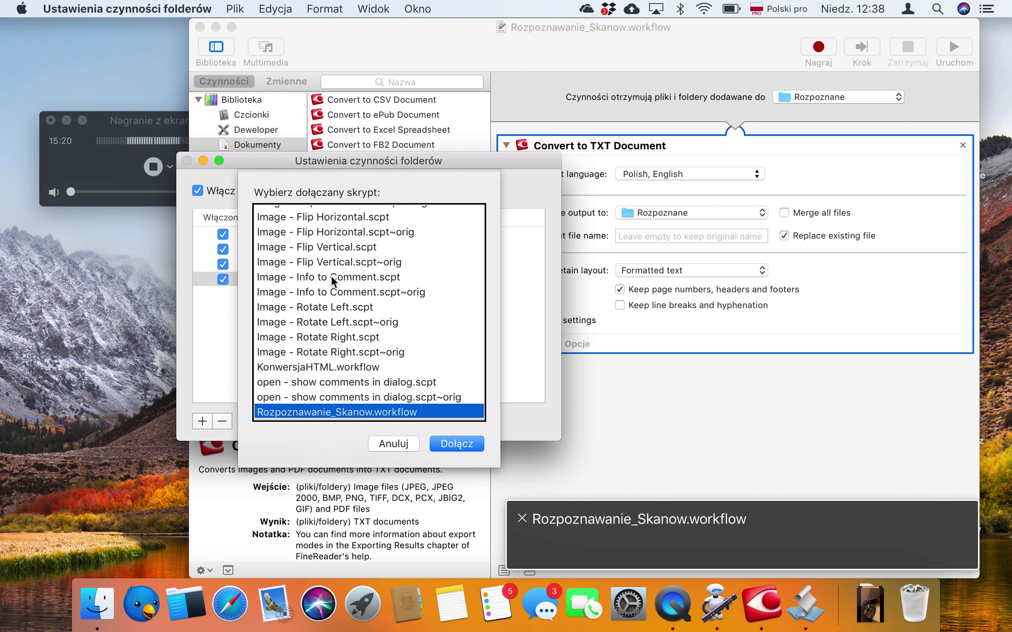
key("Up")
key("Down")
key("ctrl+alt+Right")
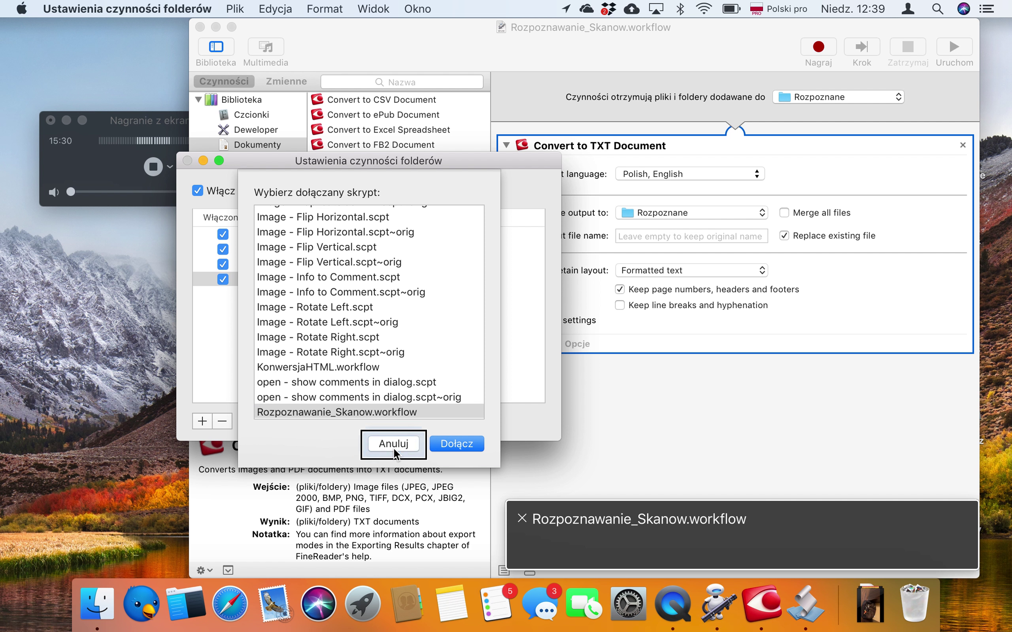
key("ctrl+alt+Right")
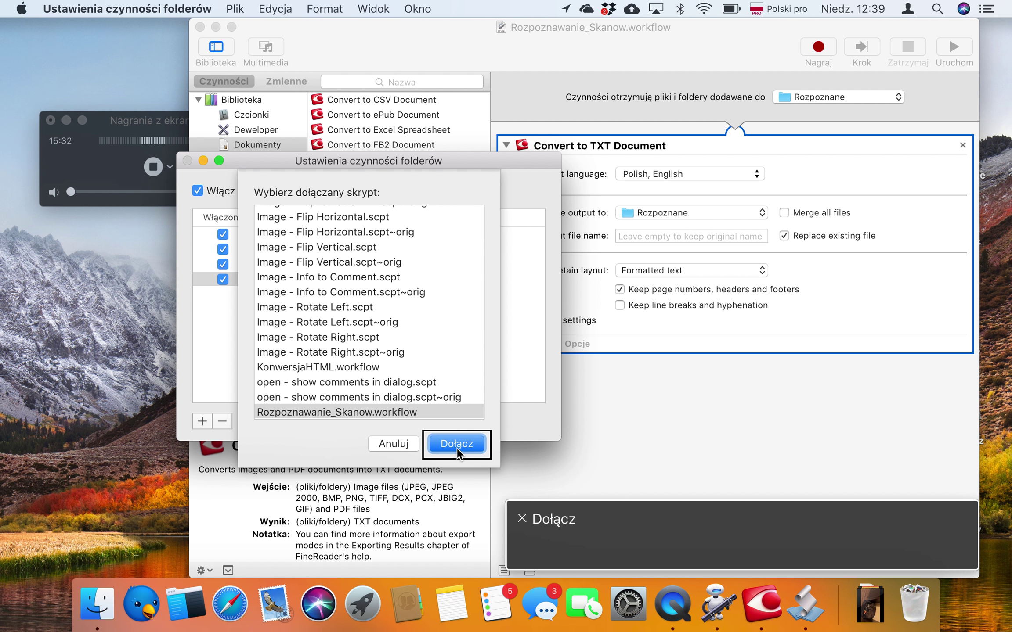
key("ctrl+alt+space")
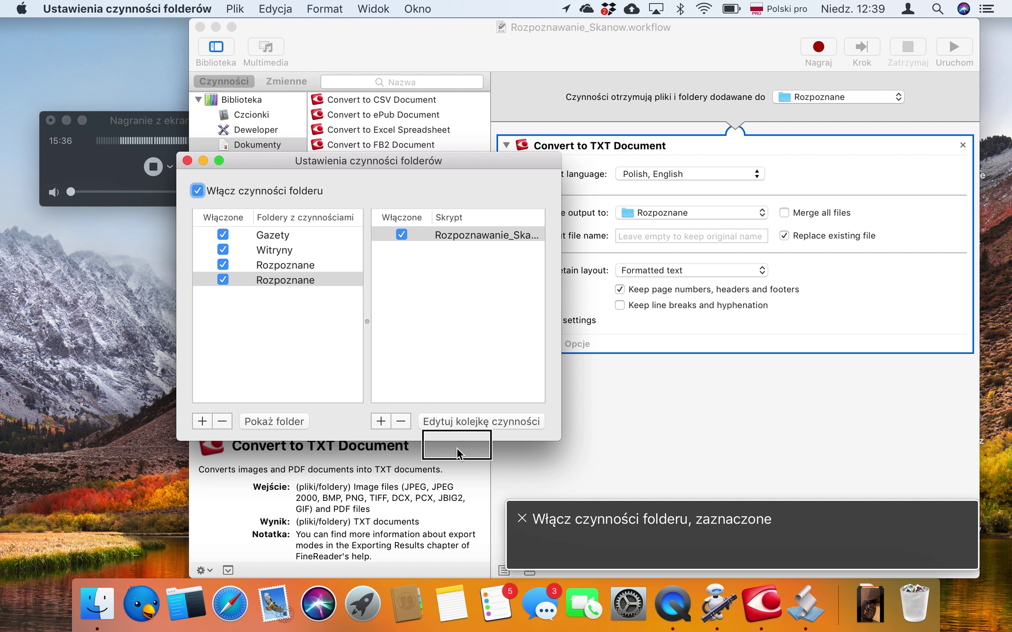
Check the Rozpoznane entries in the list of folders with actions and quit the folder actions settings.
key("Tab")
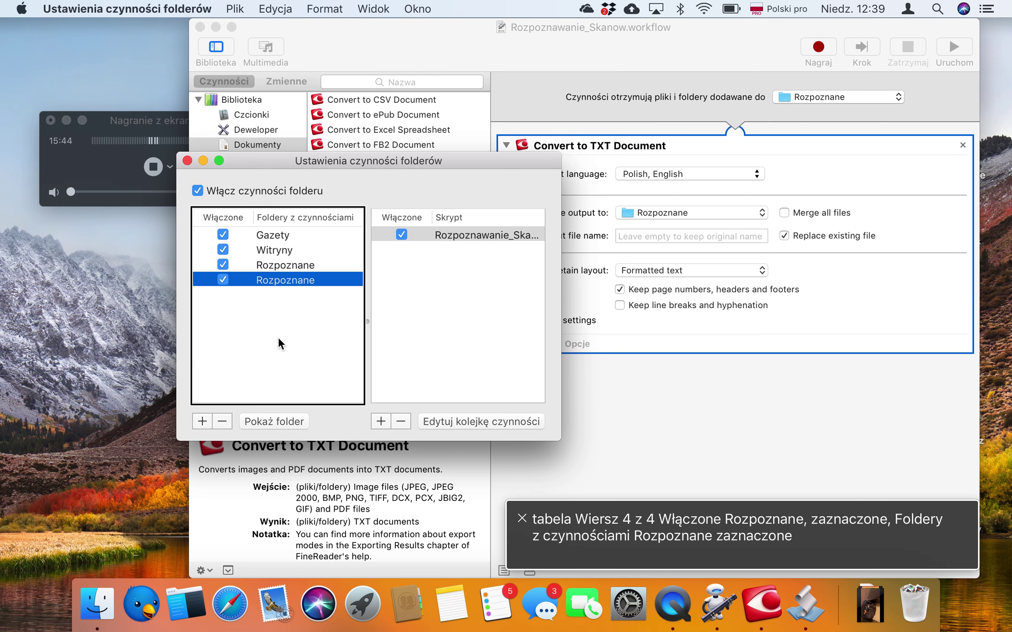
key("Up")
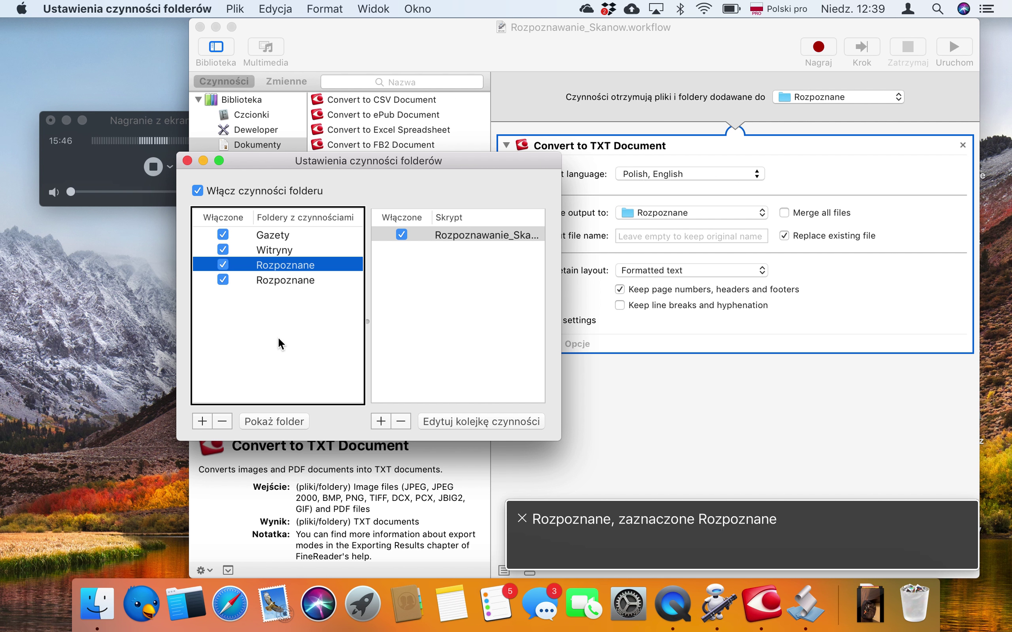
key("Down")
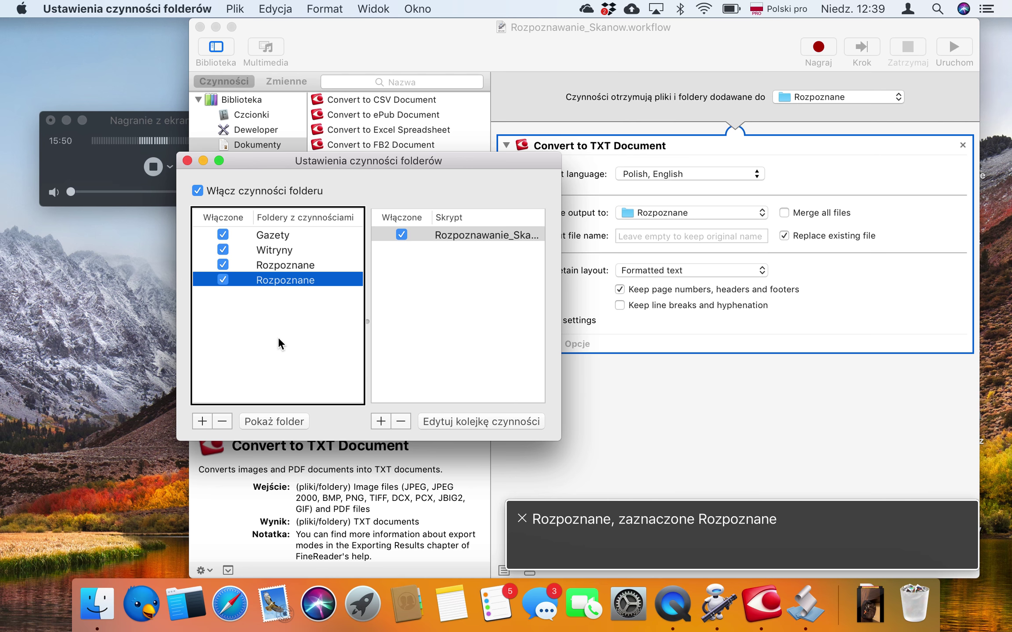
key("super+q")
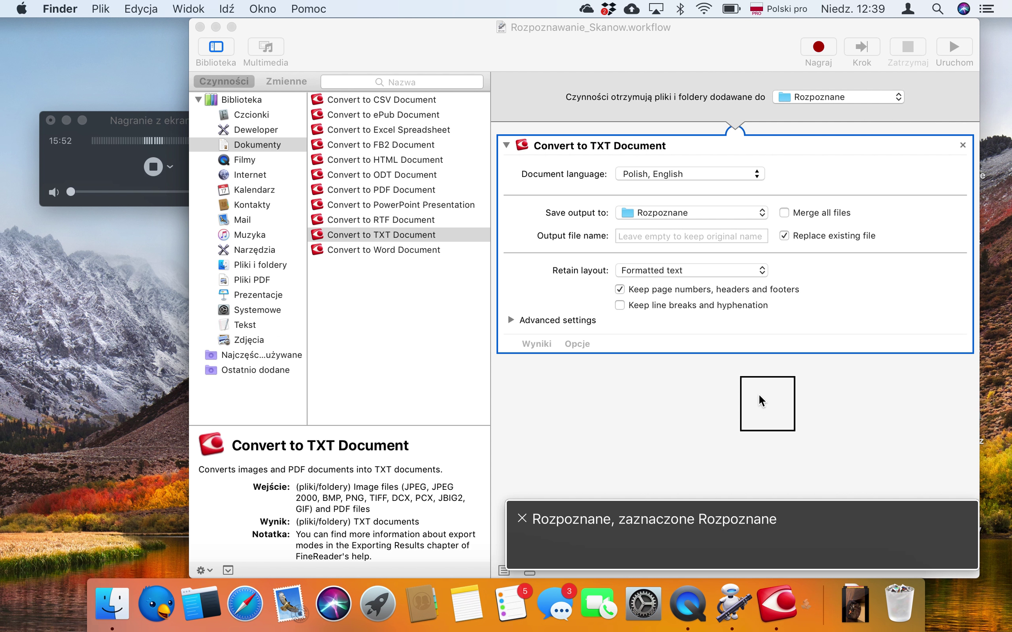
key("Up")
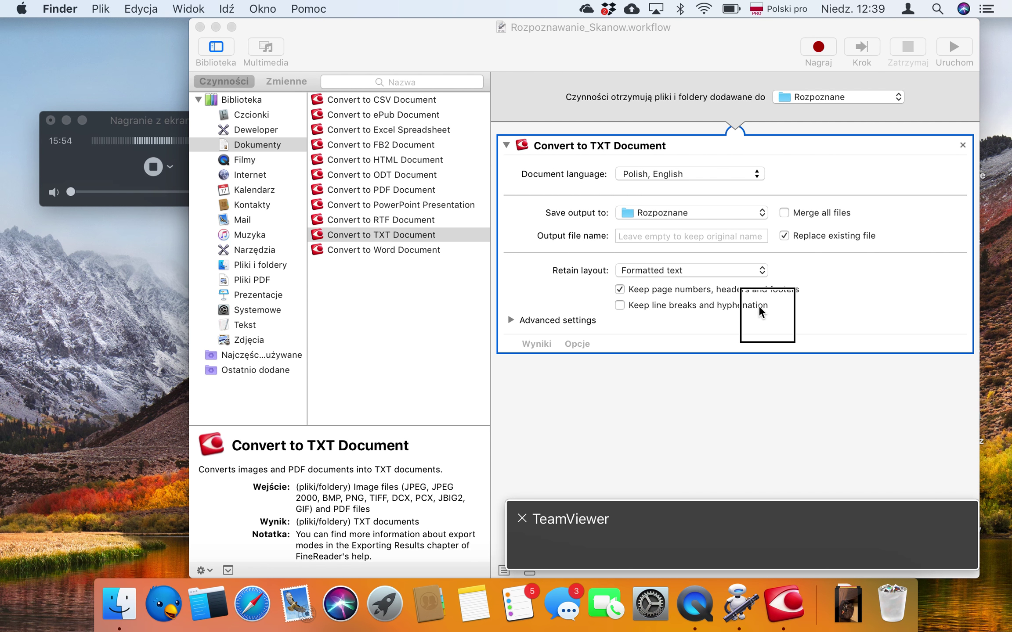
key("Down")
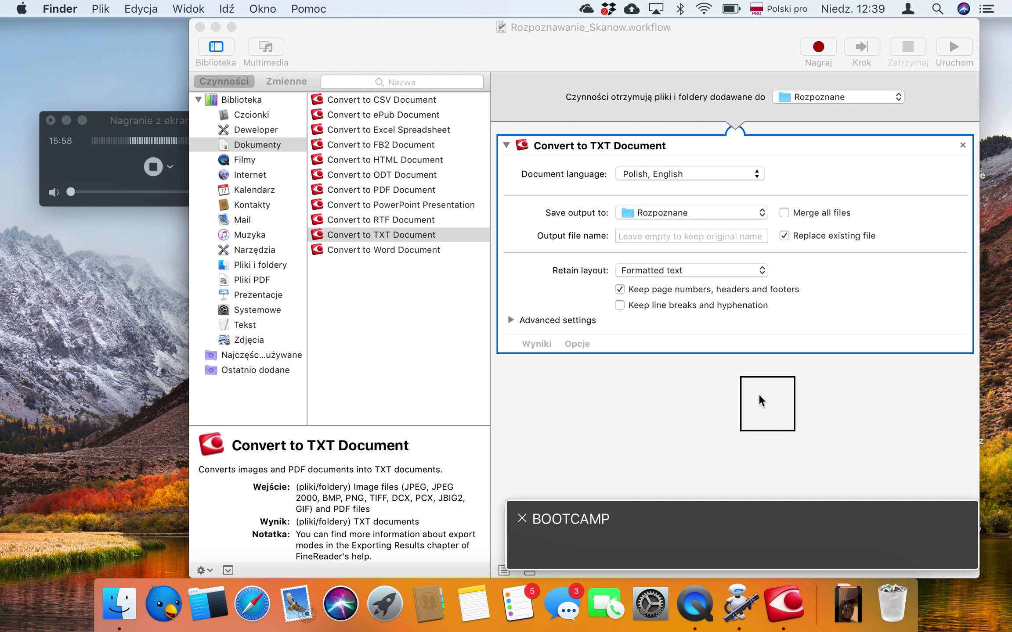
key("Down")
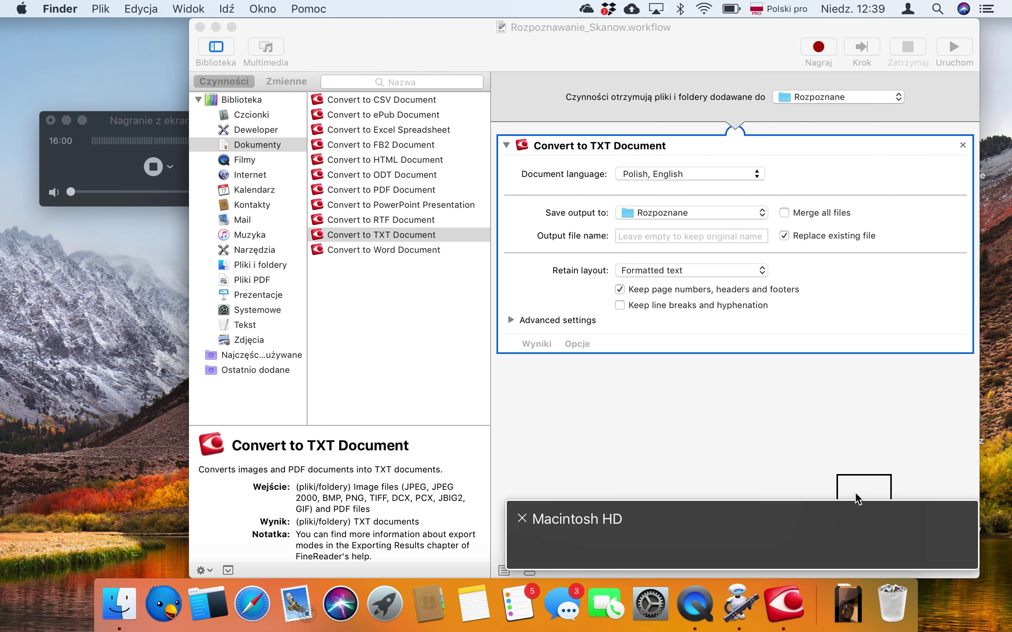
key("Up")
key("Up")
key("Up")
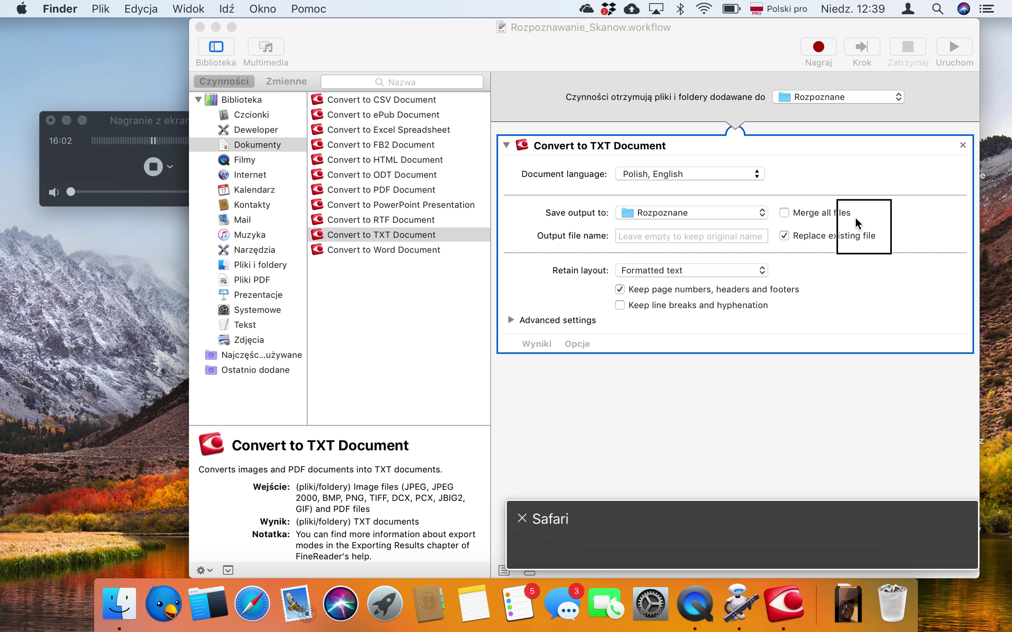
key("Up")
key("Down")
key("Down")
key("Down")
key("Down")
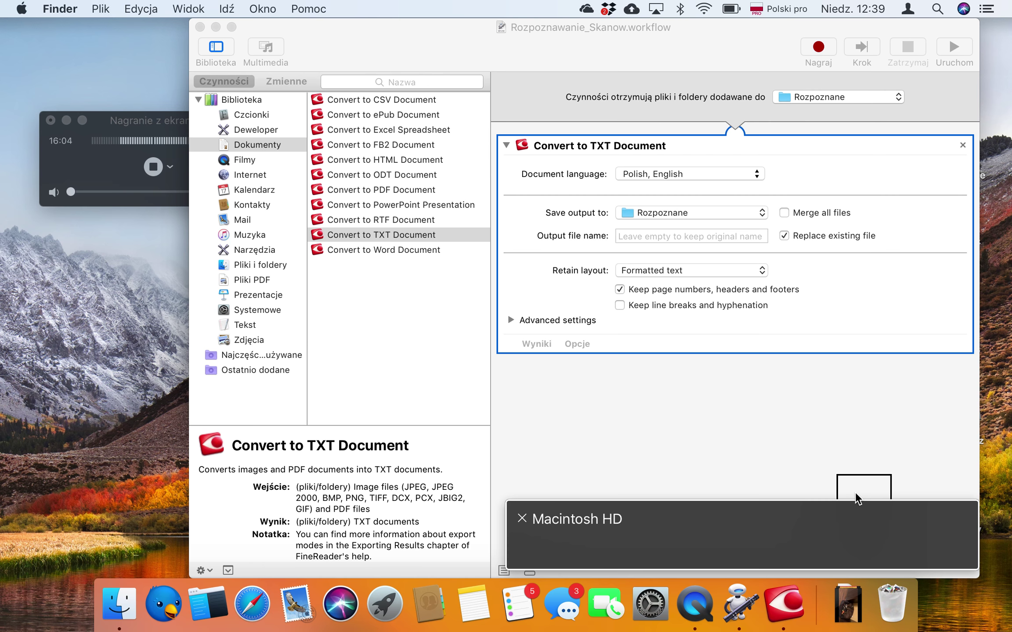
key("Up")
key("Up")
key("Up")
key("Up")
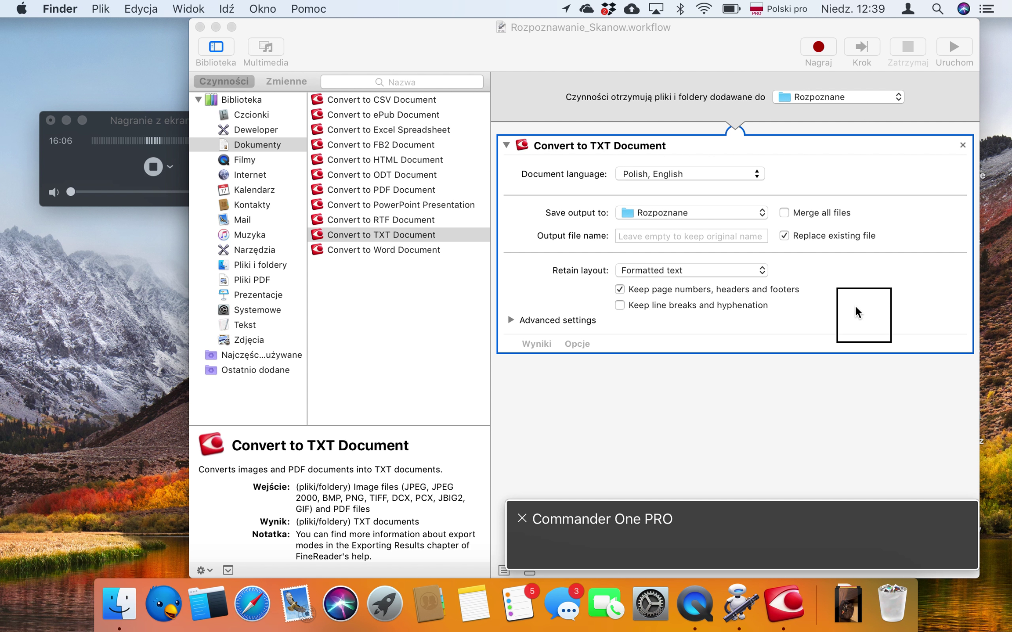
key("Down")
key("Down")
key("Down")
key("Down")
key("Up")
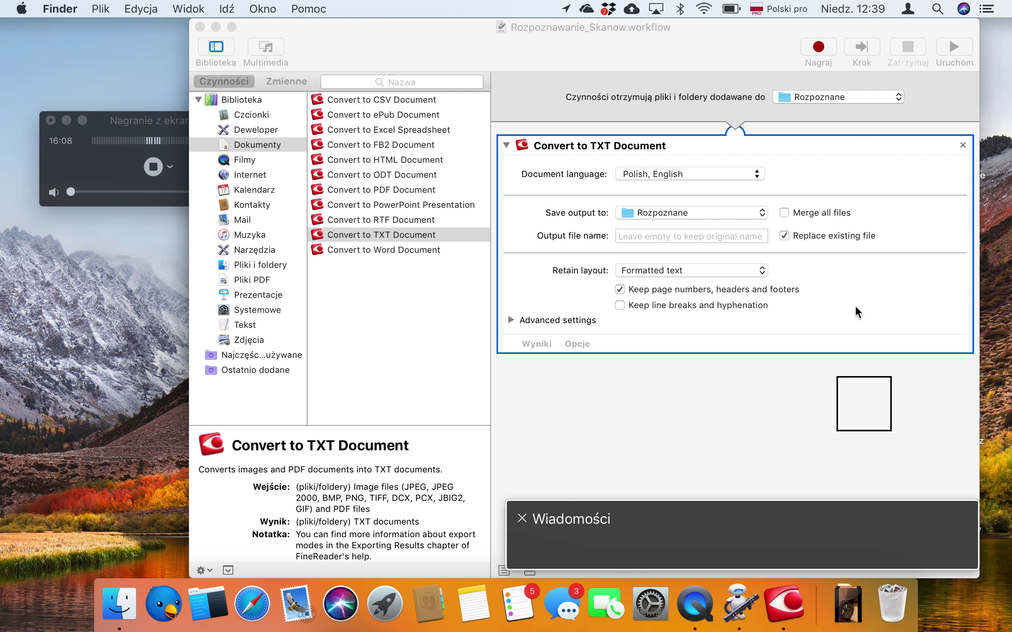
key("Up")
key("Up")
key("Up")
key("Up")
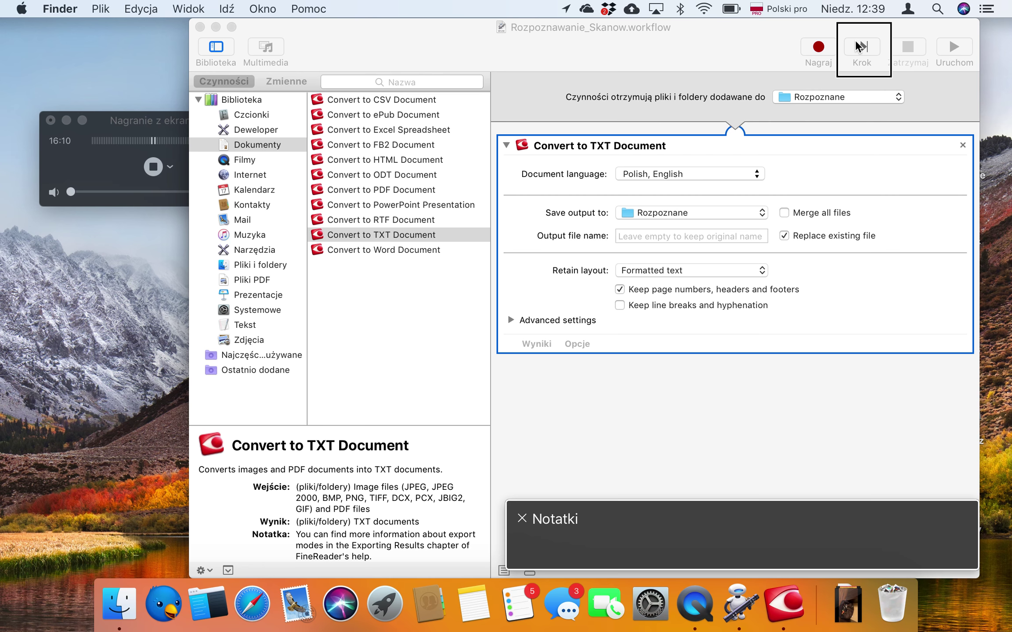
key("Down")
Switch to the Finder window showing the home folder and copy the file Licencja.pdf.
key("ctrl+Right")
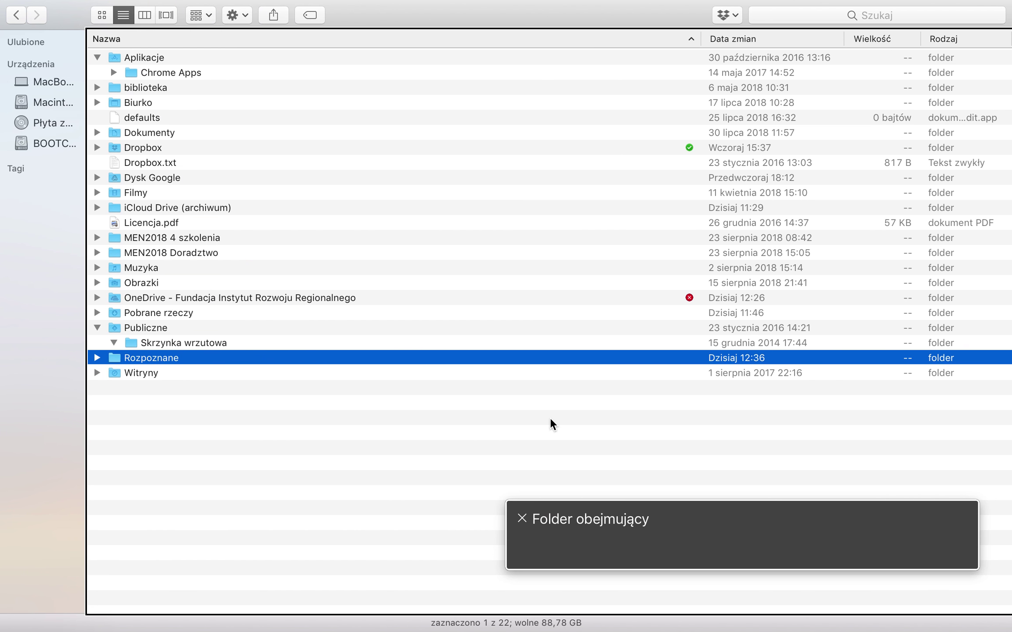
key("Down")
key("Up")
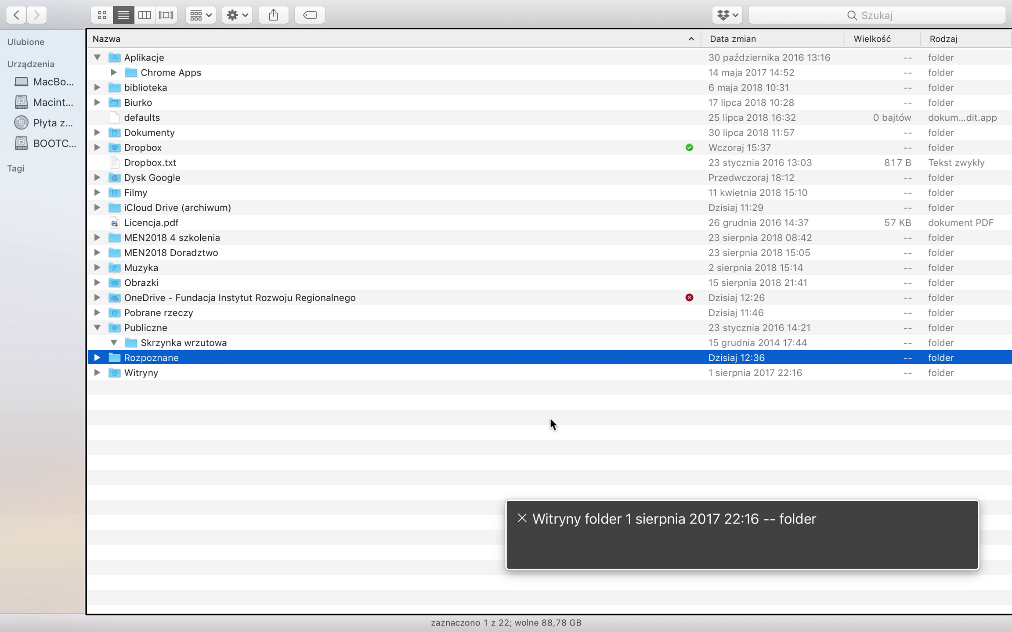
key("l")
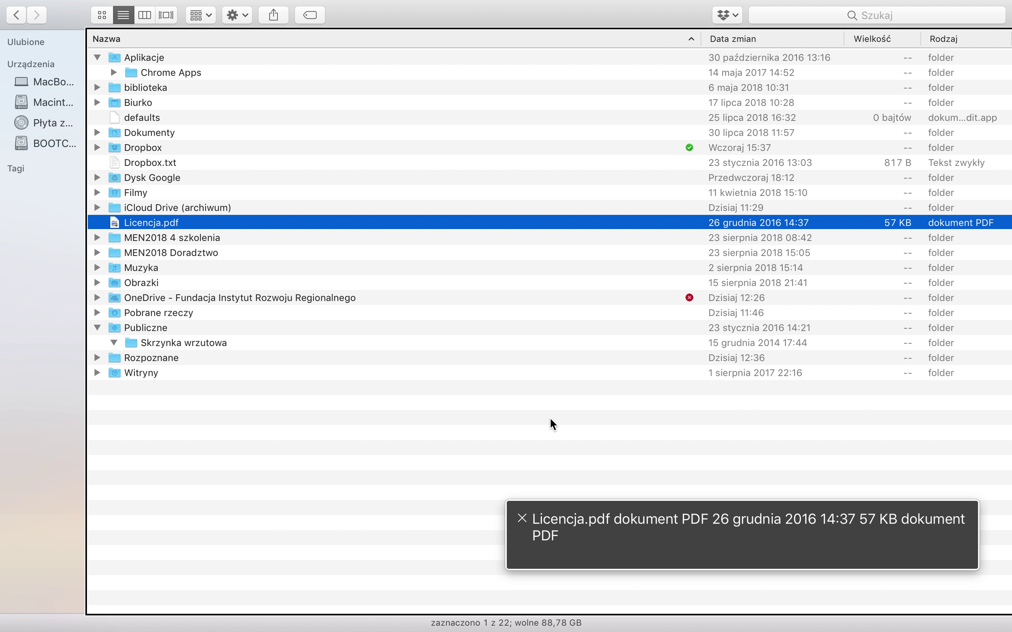
key("super+c")
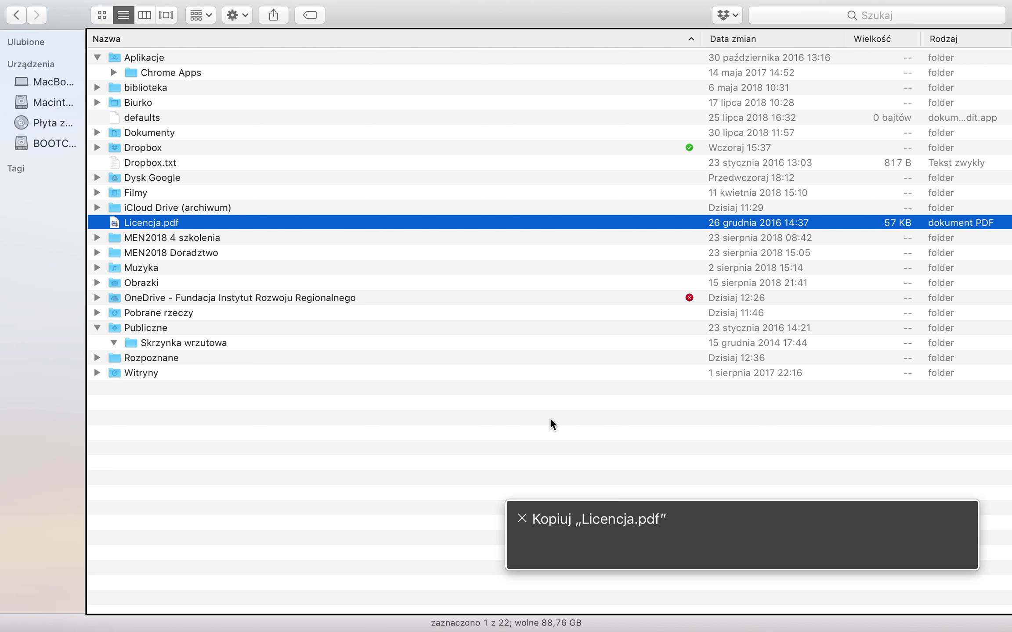
Open the Rozpoznane folder and paste the copied Licencja.pdf into it to trigger the folder action.
key("Up")
key("r")
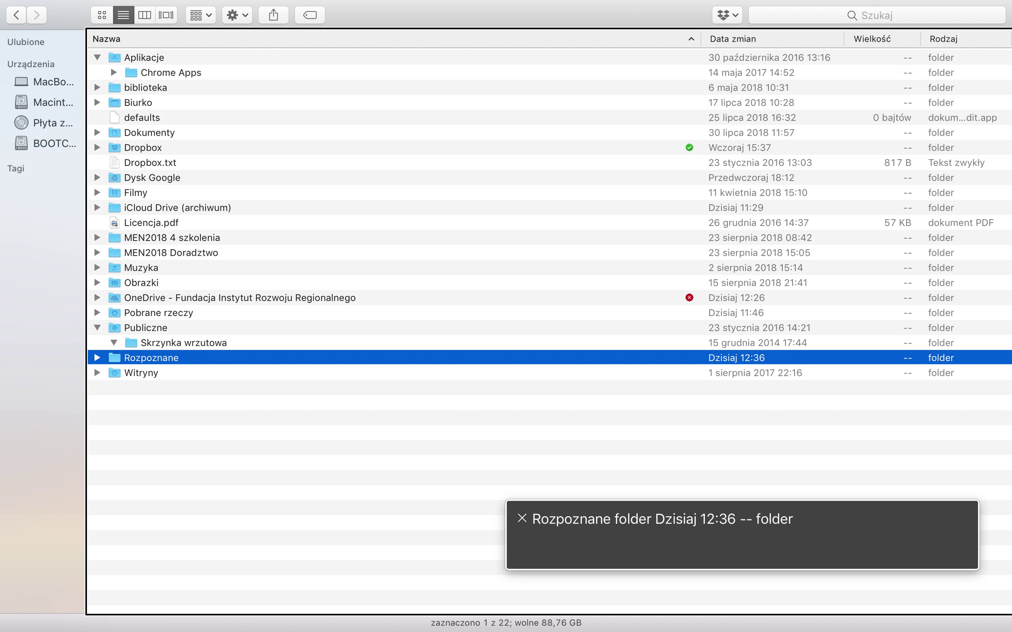
key("Return")
key("Escape")
key("Up")
key("Down")
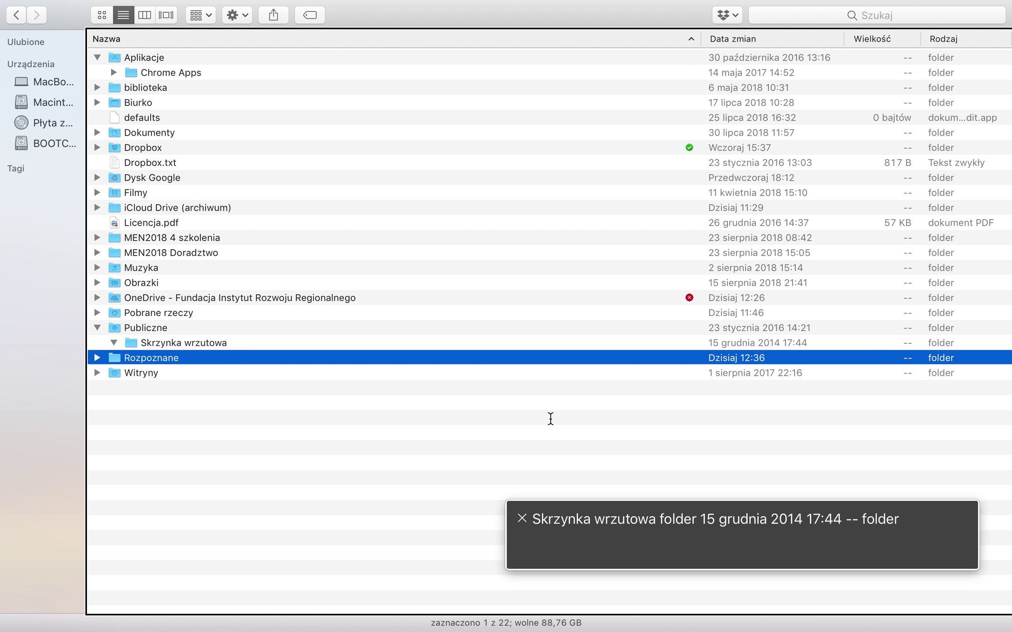
key("super+Down")
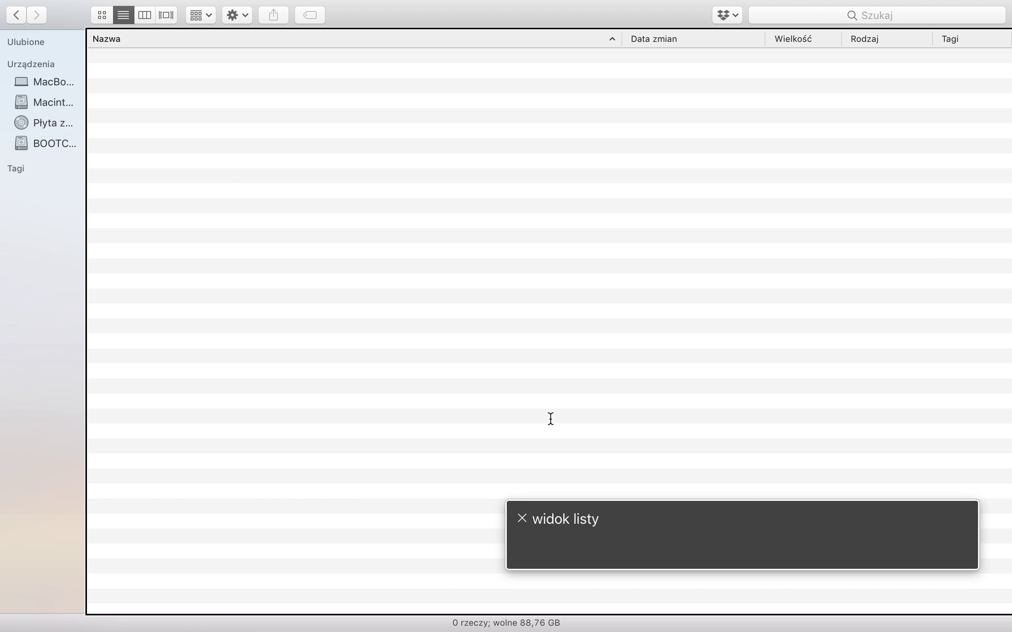
key("super+v")
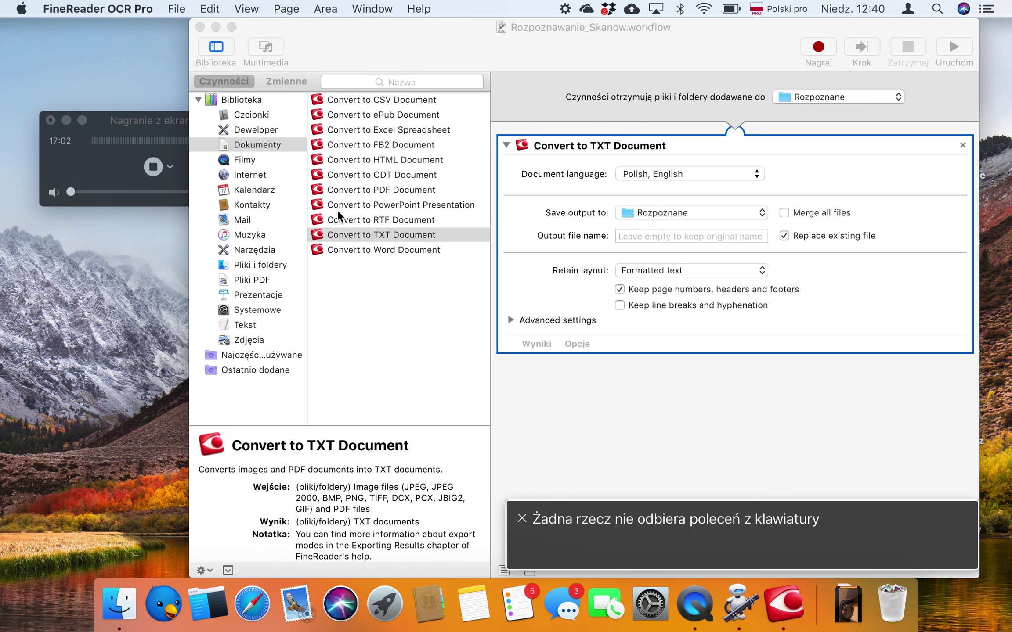
Switch back to Finder and open the converted Licencja.txt from the Rozpoznane folder in TextEdit.
key("super+Tab")
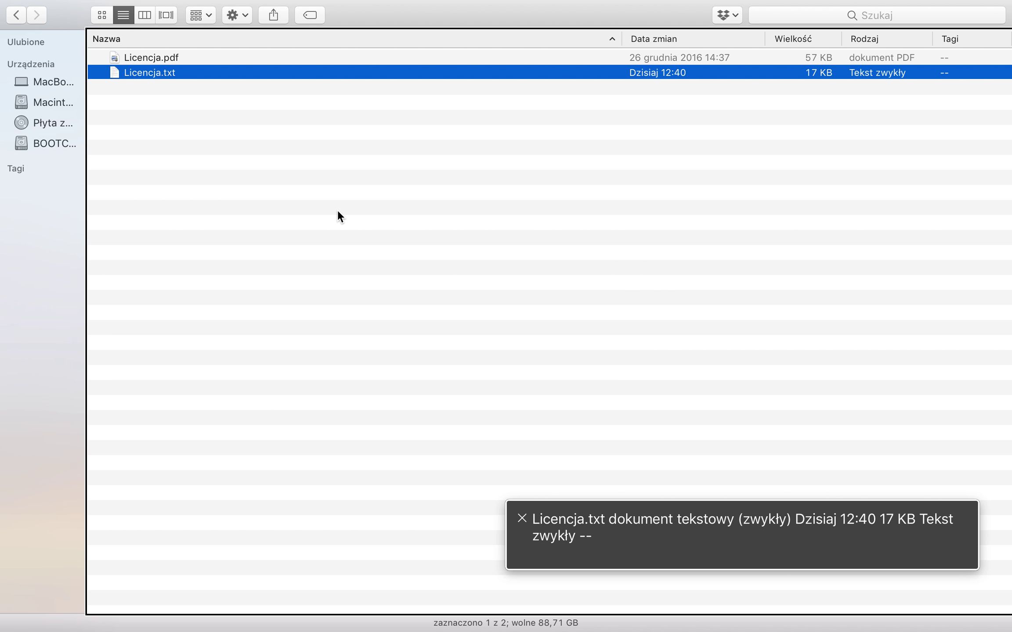
key("Up")
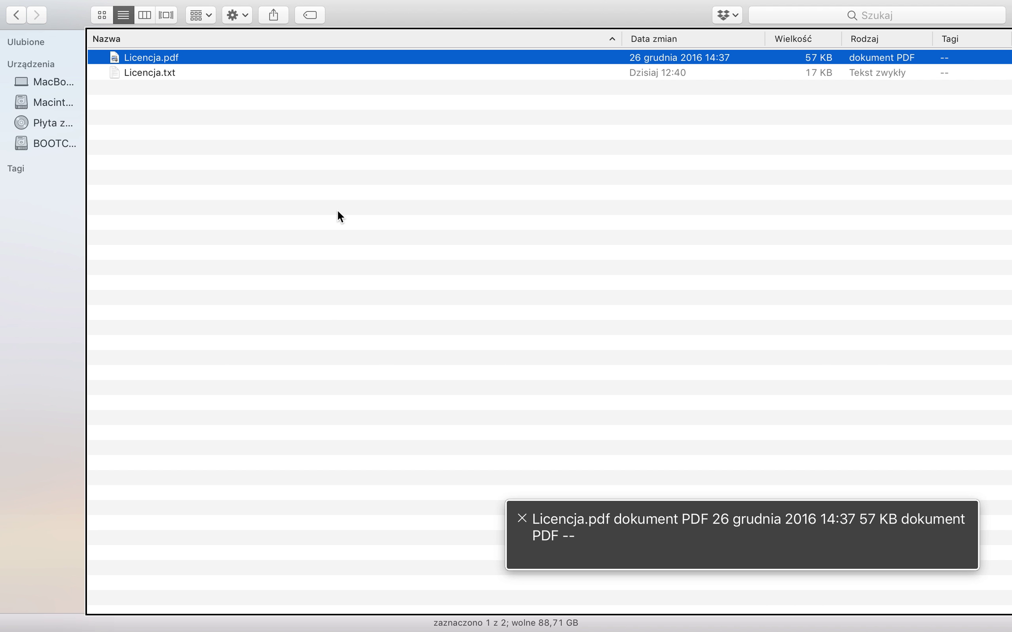
key("Down")
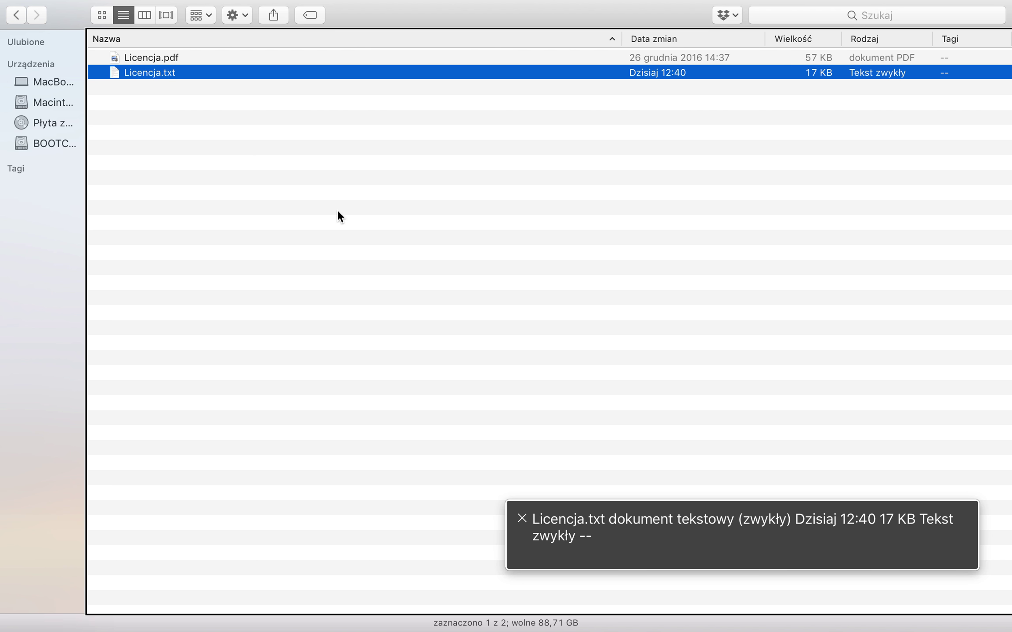
key("super+o")
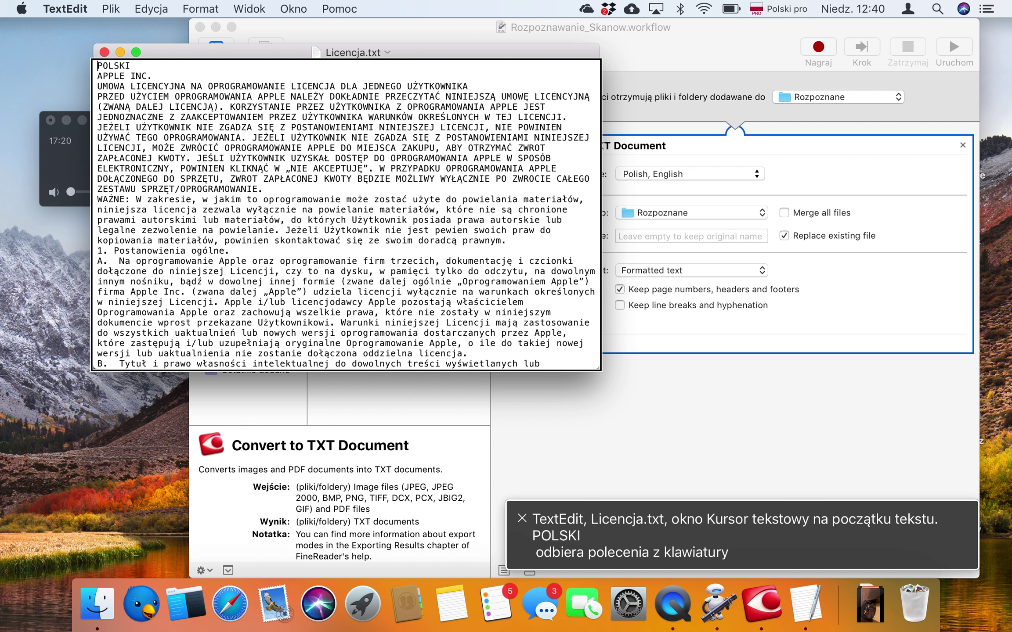
Read through the opening lines of Licencja.txt to check the quality of the recognized text.
key("Down")
key("Down")
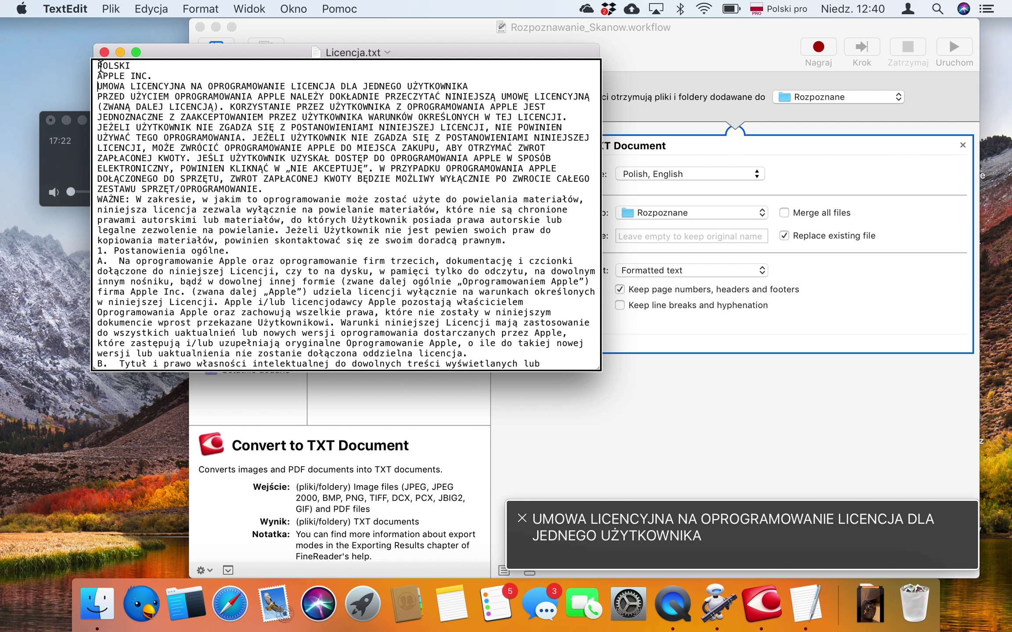
key("Down")
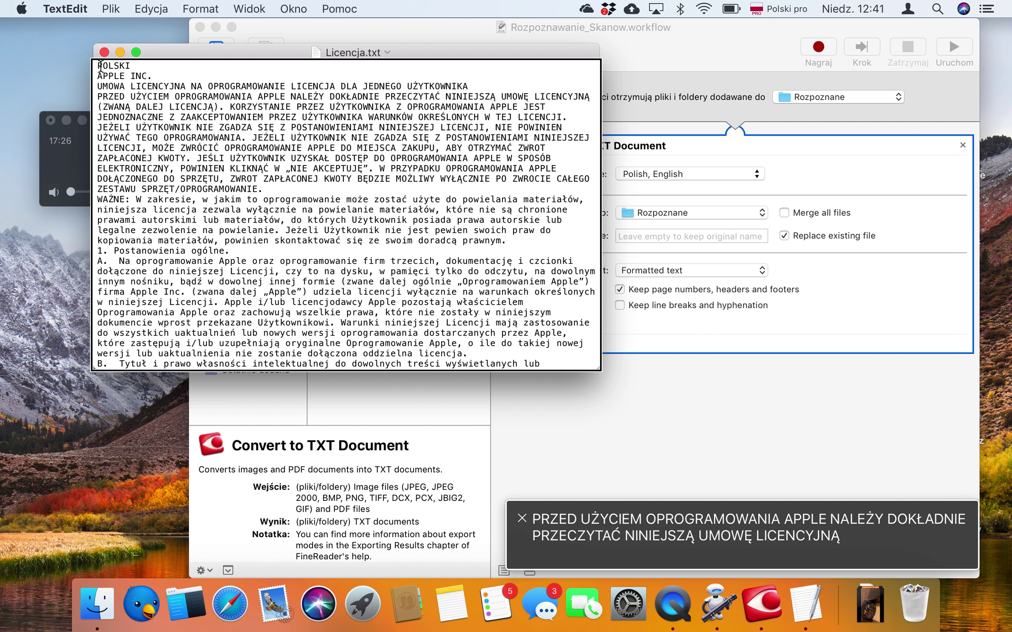
key("Down")
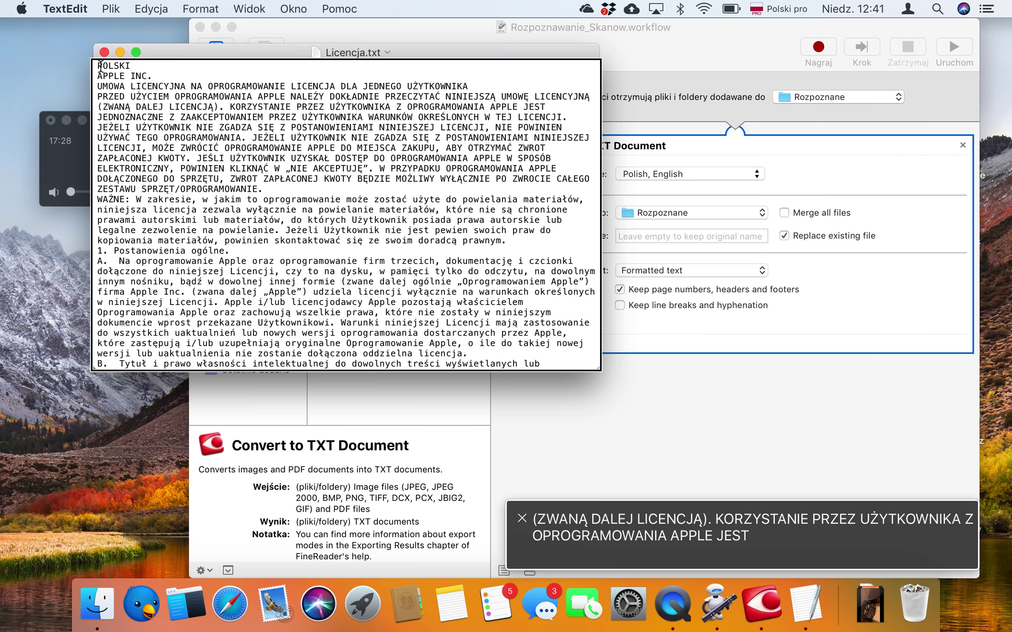